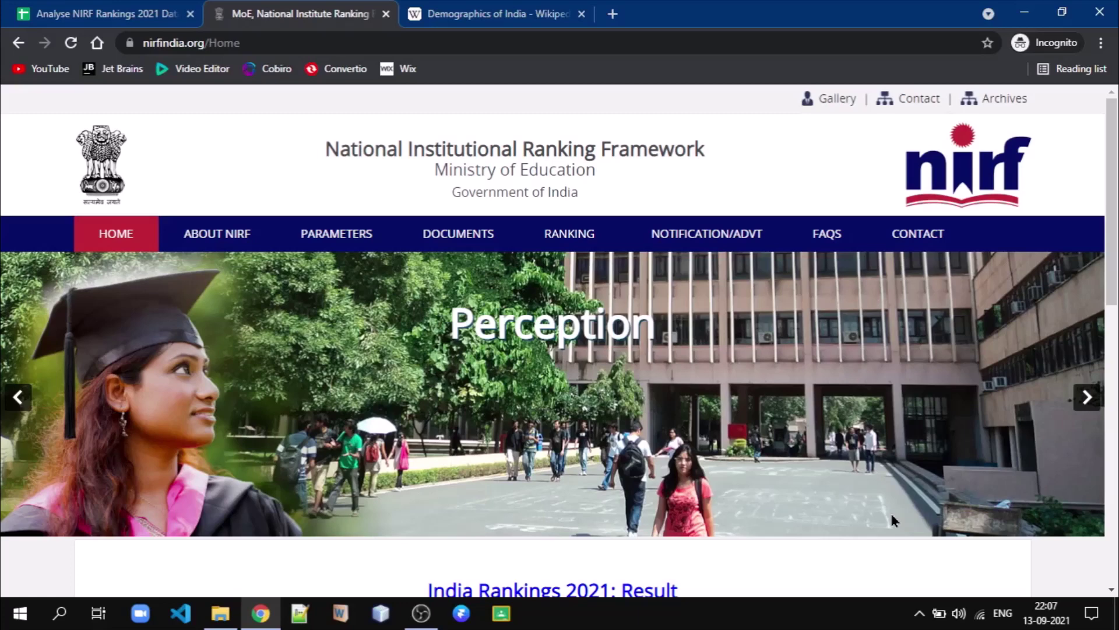
Switch to the Analyse NIRF Rankings 2021 Data spreadsheet and review the Engg, Engg-State and Engg-StateWise sheets.
left_click(92, 7)
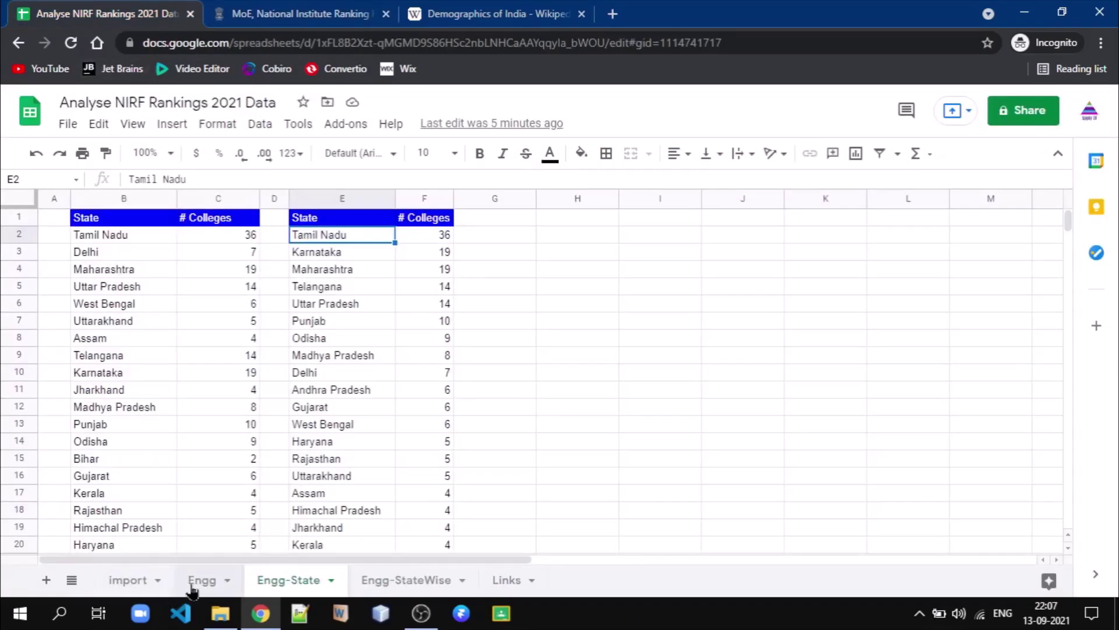
left_click(198, 580)
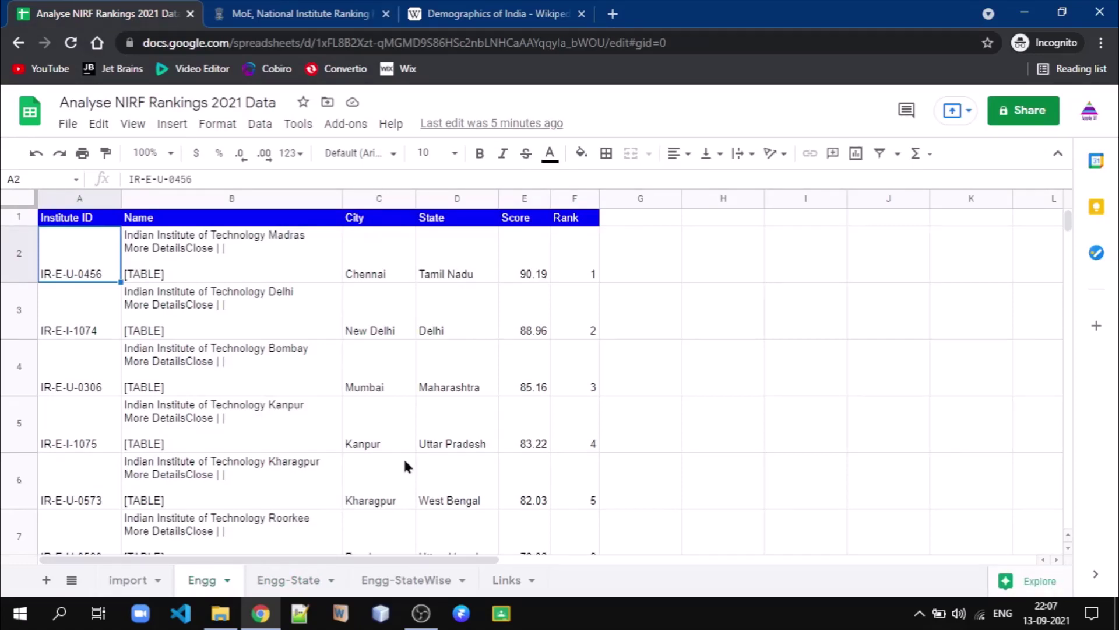
left_click(285, 583)
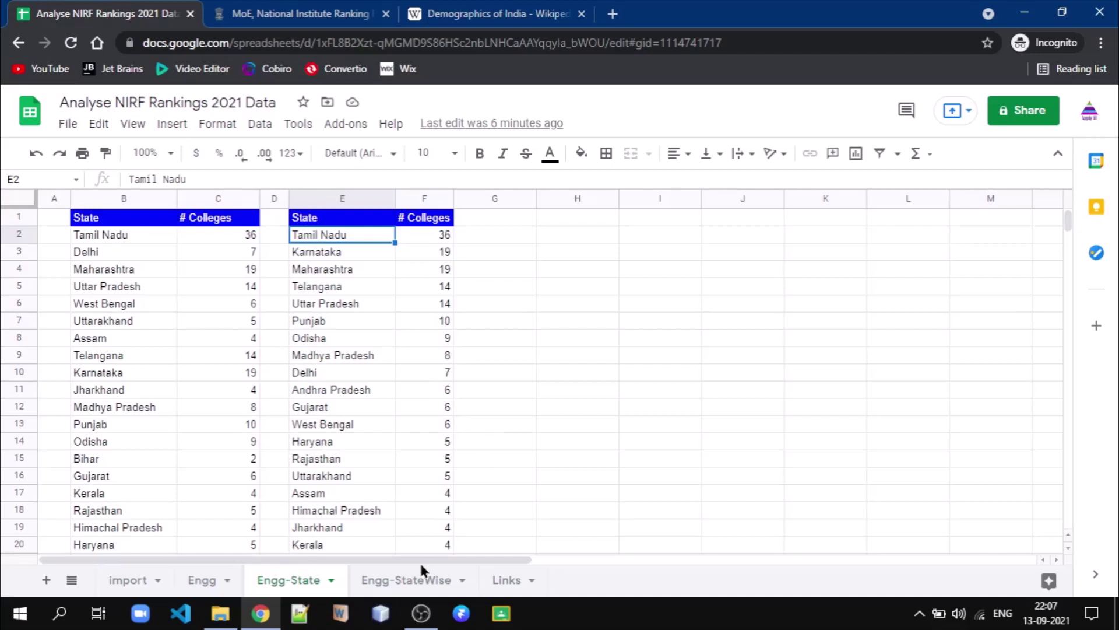
left_click(408, 580)
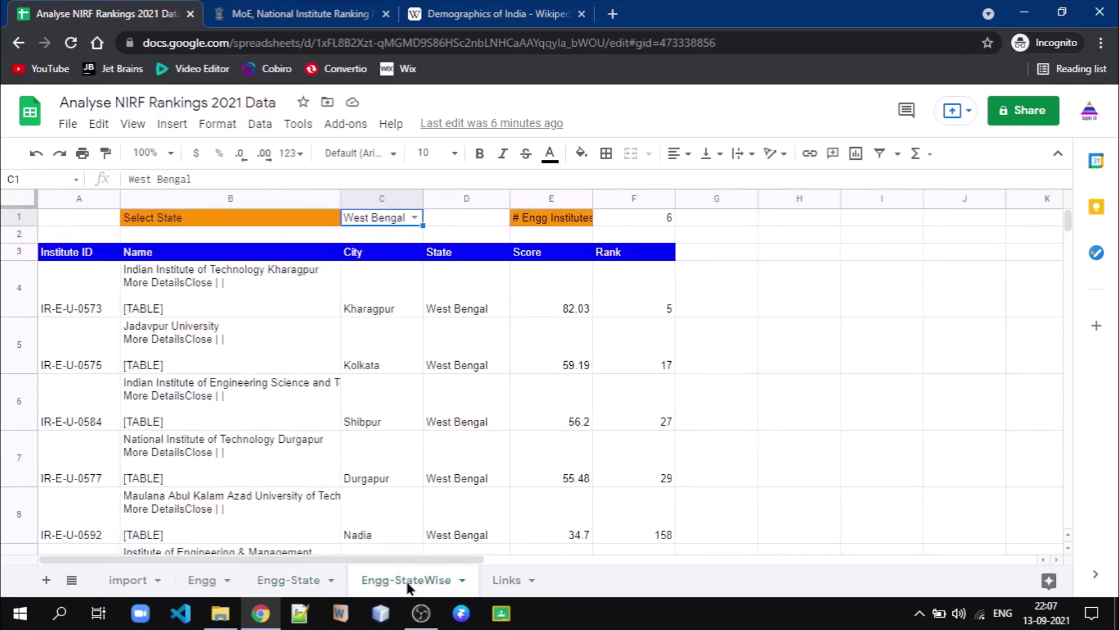
Set the selected state in C1 to Tamil Nadu, then review its institute list and the institute count formula in F1.
left_click(415, 218)
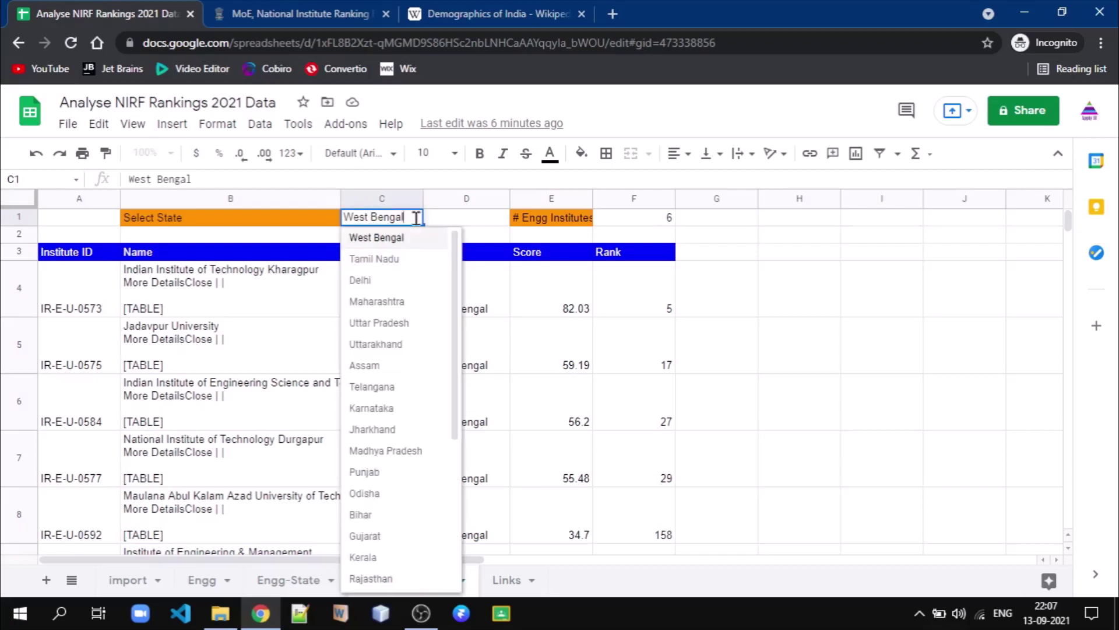
left_click(393, 259)
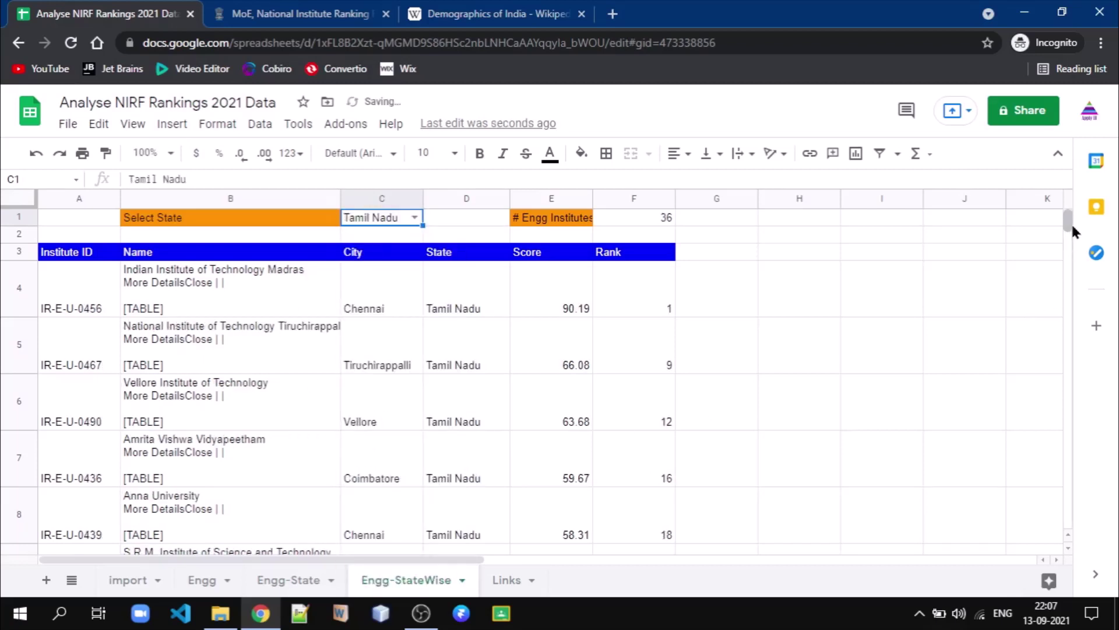
scroll(1070, 228, "down", 2)
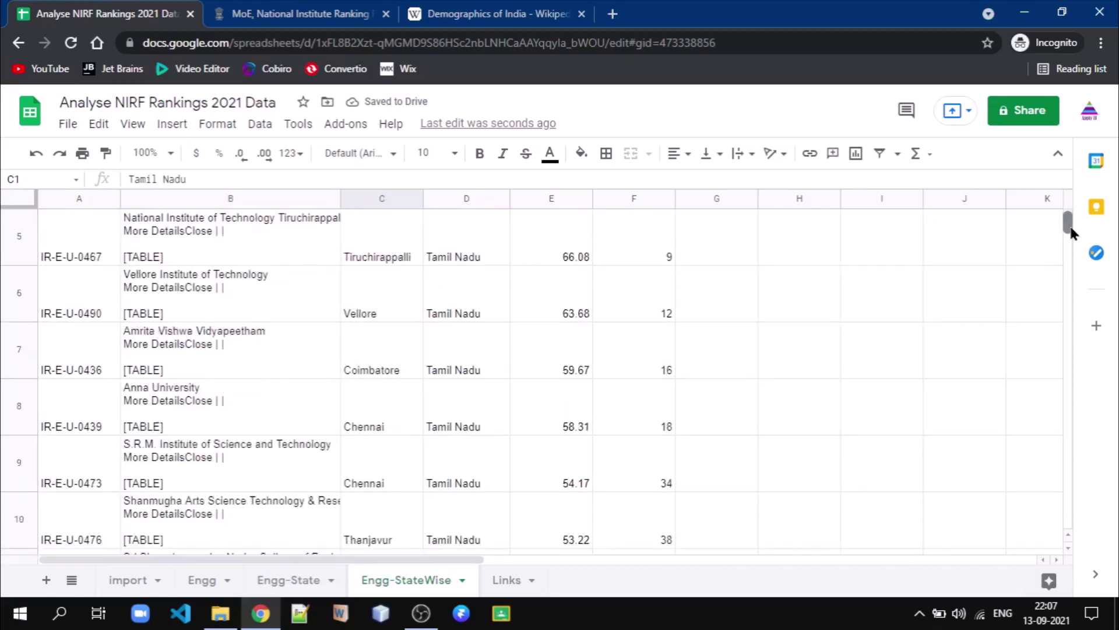
mouse_move(1072, 230)
left_mouse_down()
mouse_move(1074, 262)
mouse_move(1071, 215)
left_mouse_up()
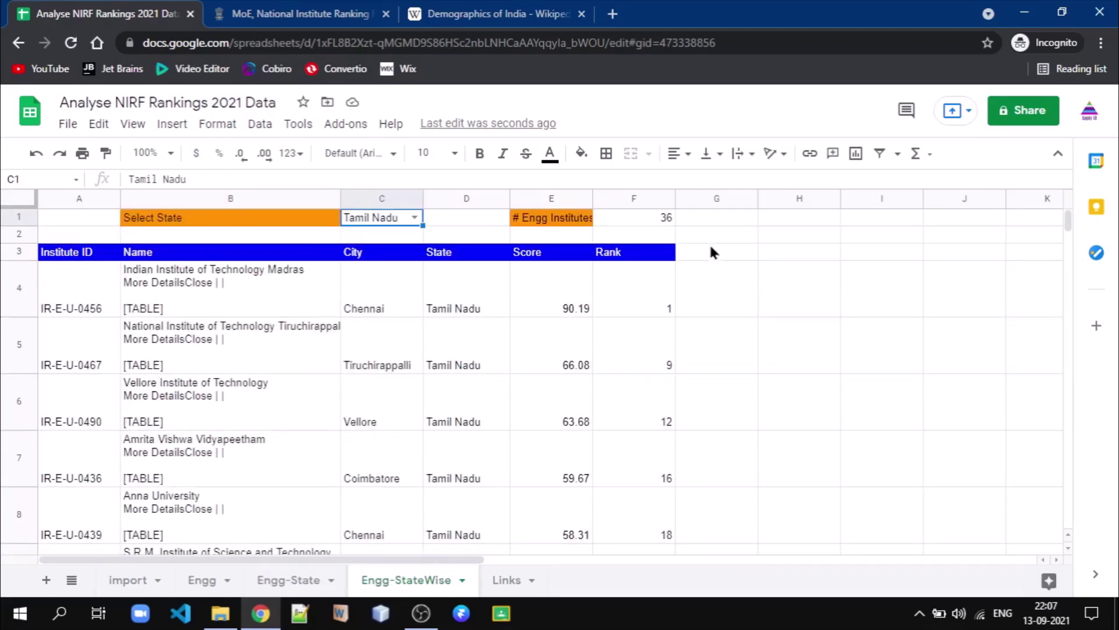
left_click(656, 216)
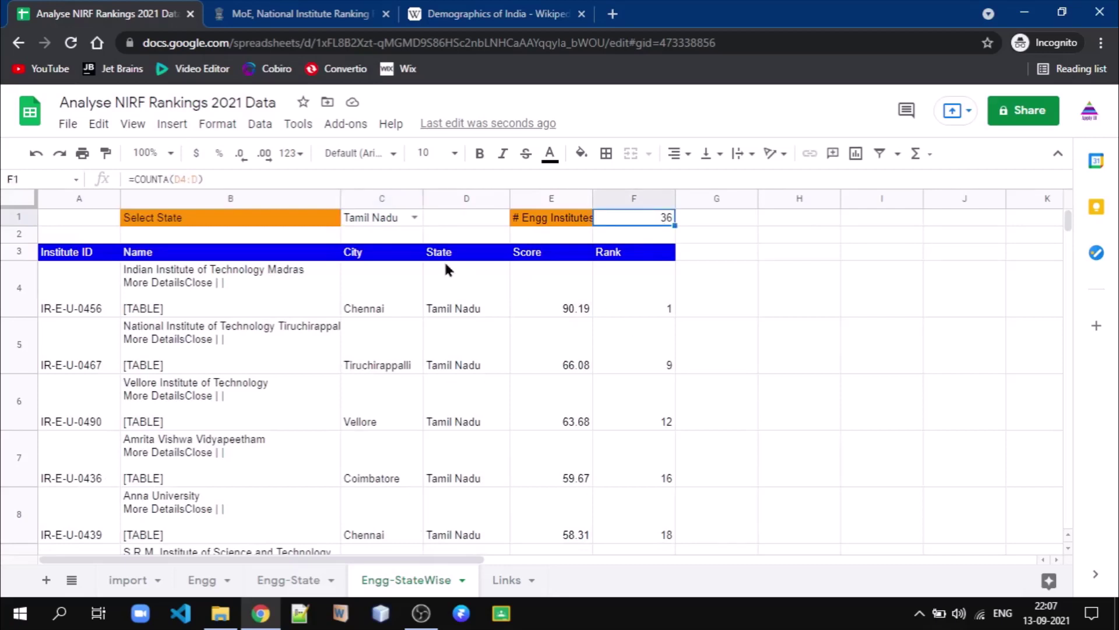
Change the selected state in C1 to Gujarat and review the filtered engineering institutes.
left_click(414, 218)
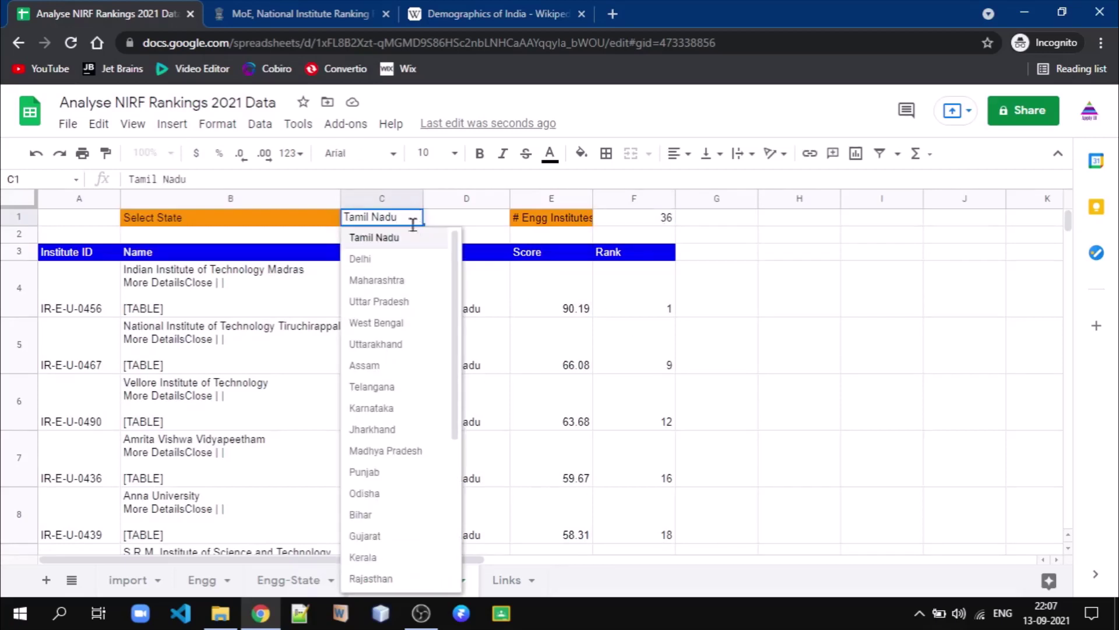
left_click(382, 536)
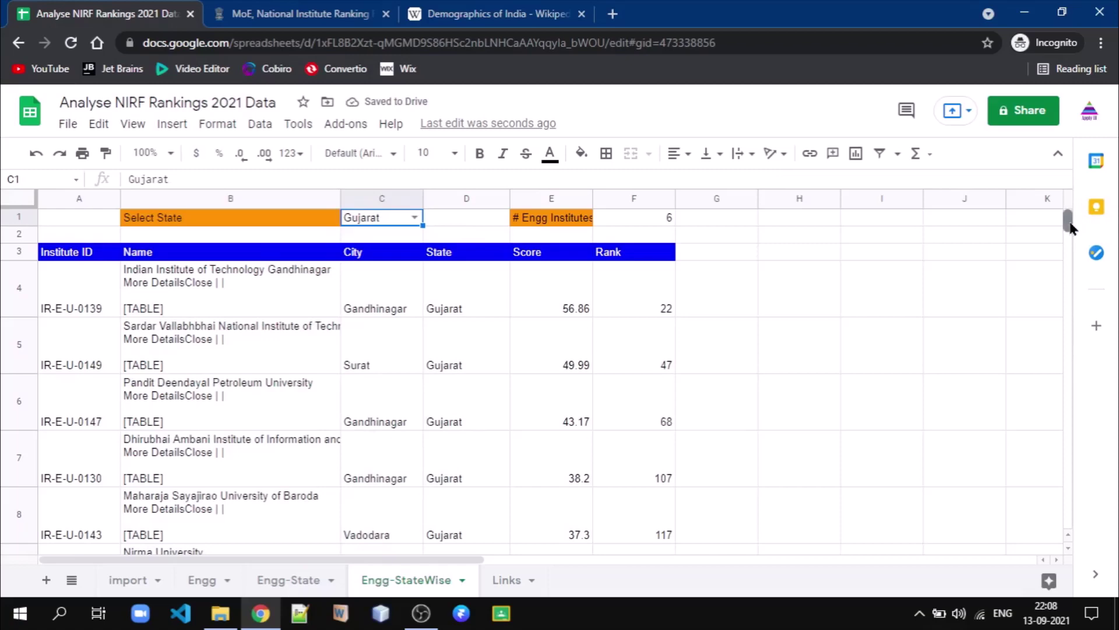
left_click_drag(1070, 227, 1067, 220)
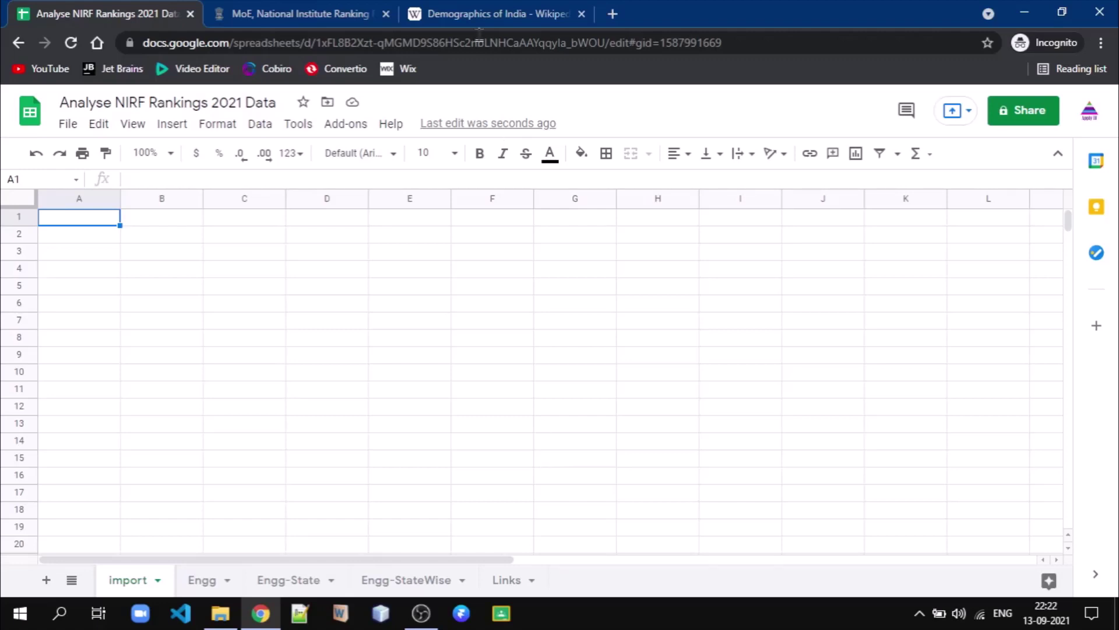
Look over the Demographics of India article on Wikipedia as a data source and return to the spreadsheet's import sheet.
left_click(477, 13)
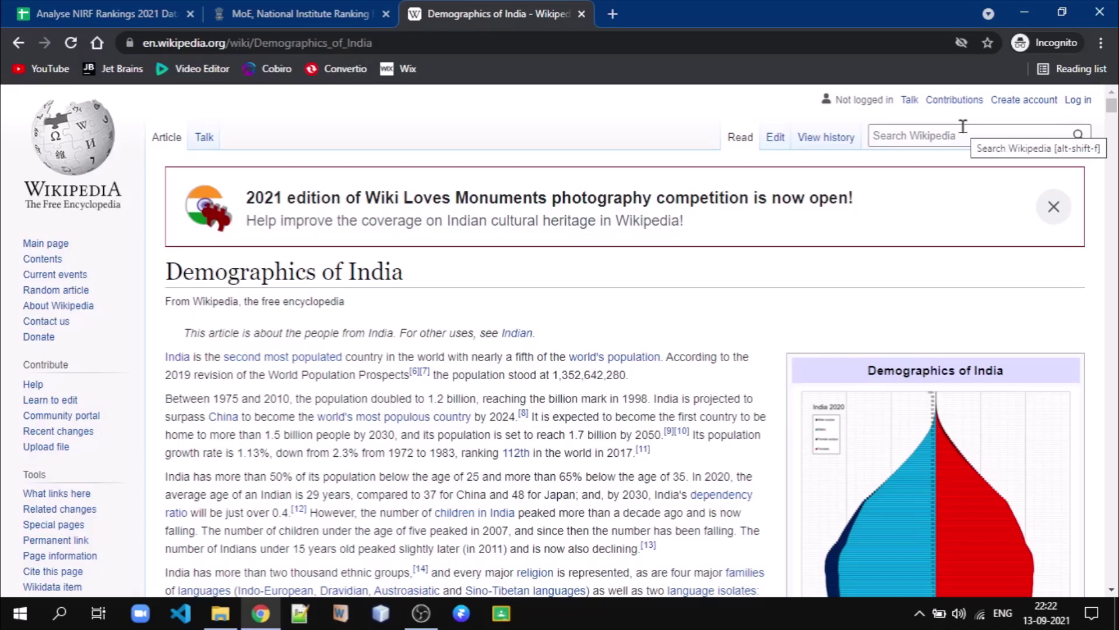
left_click_drag(1112, 105, 1111, 116)
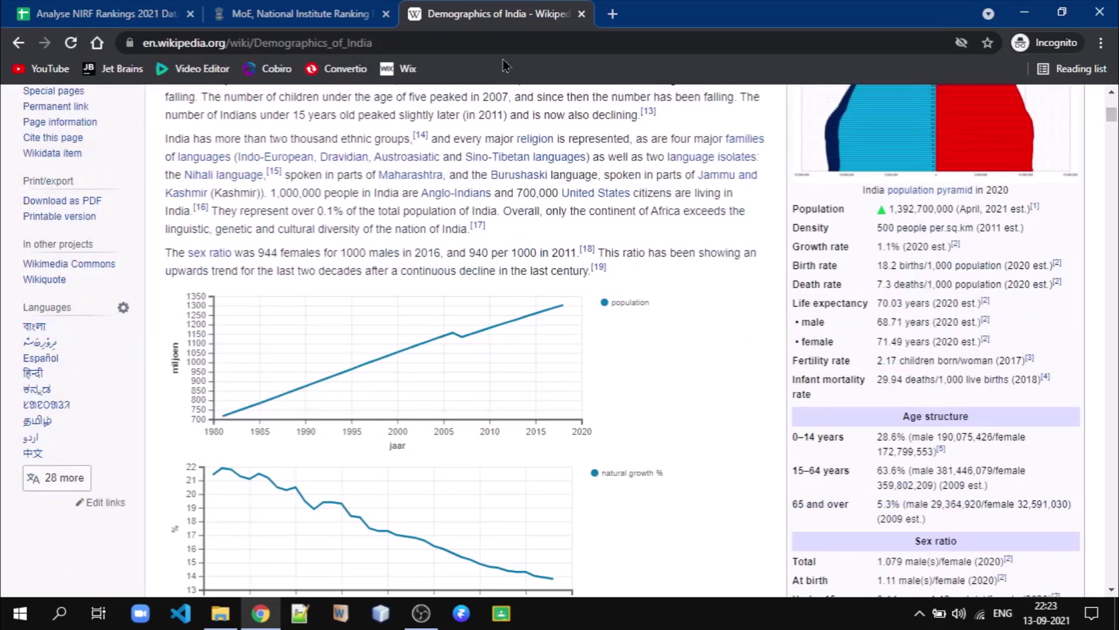
left_click(156, 16)
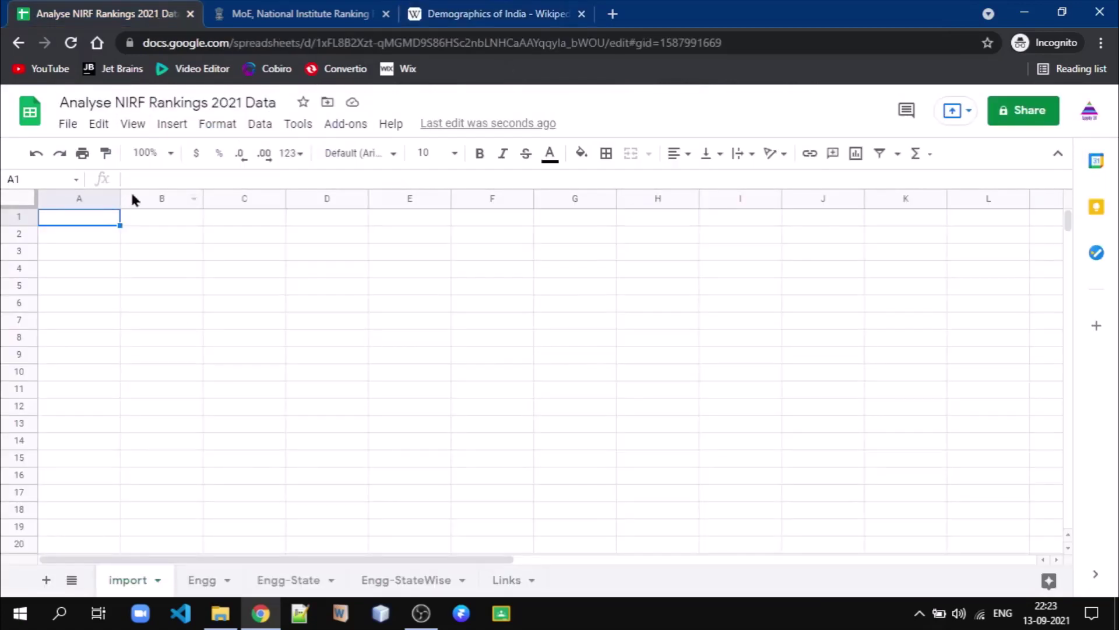
Begin an IMPORTHTML formula in cell A1 of the import sheet, up to the opening quote of the URL argument.
left_click(140, 178)
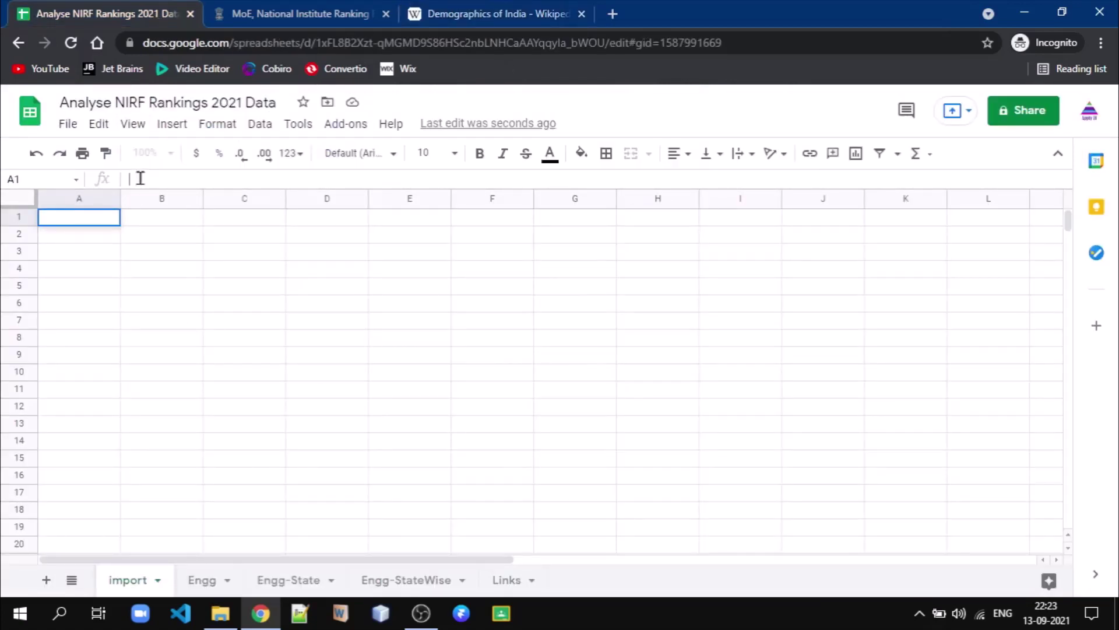
type("=IMP")
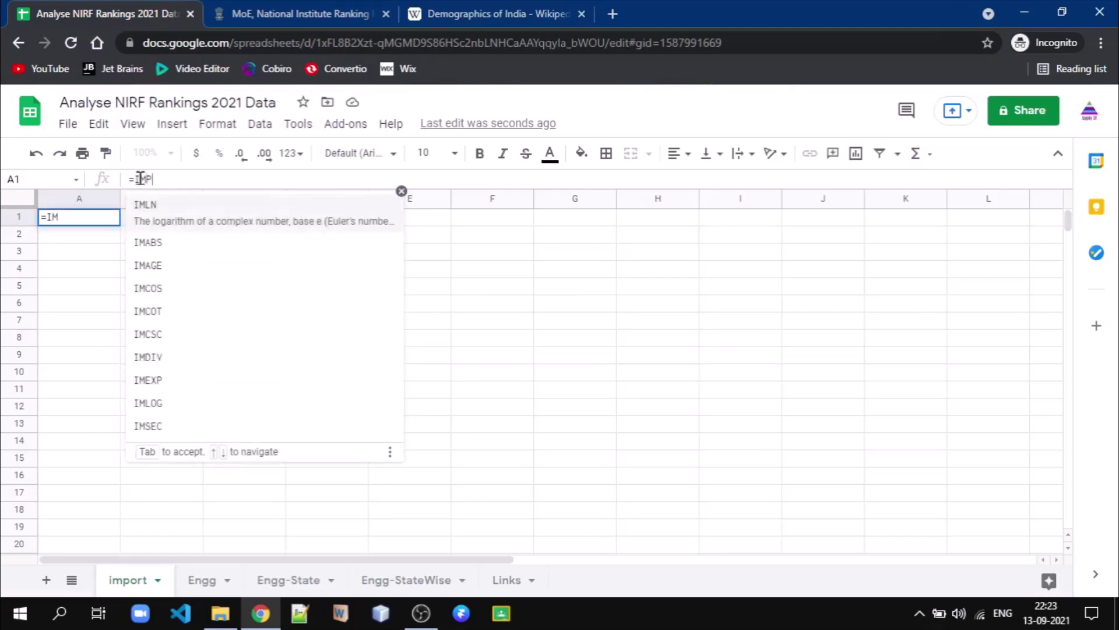
type("ORTHTML")
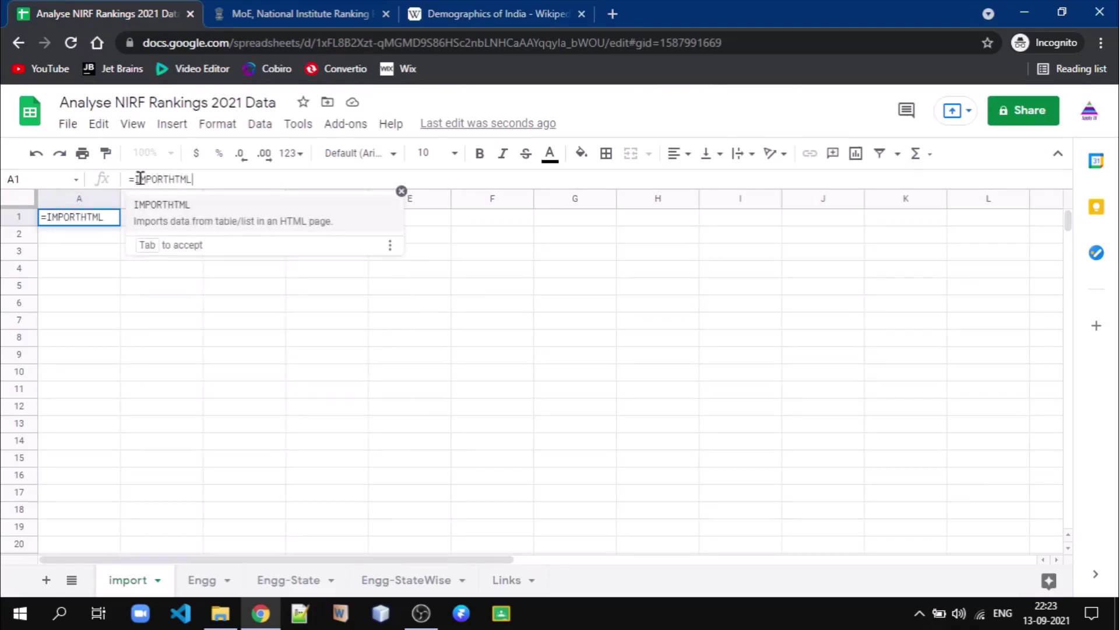
type("(\"")
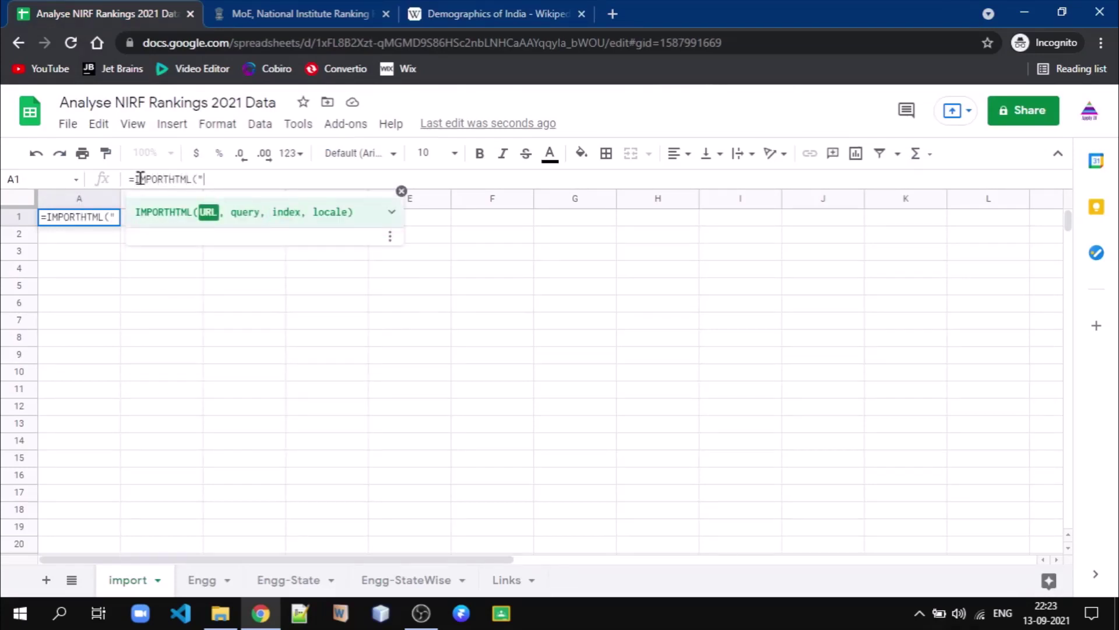
left_click(438, 15)
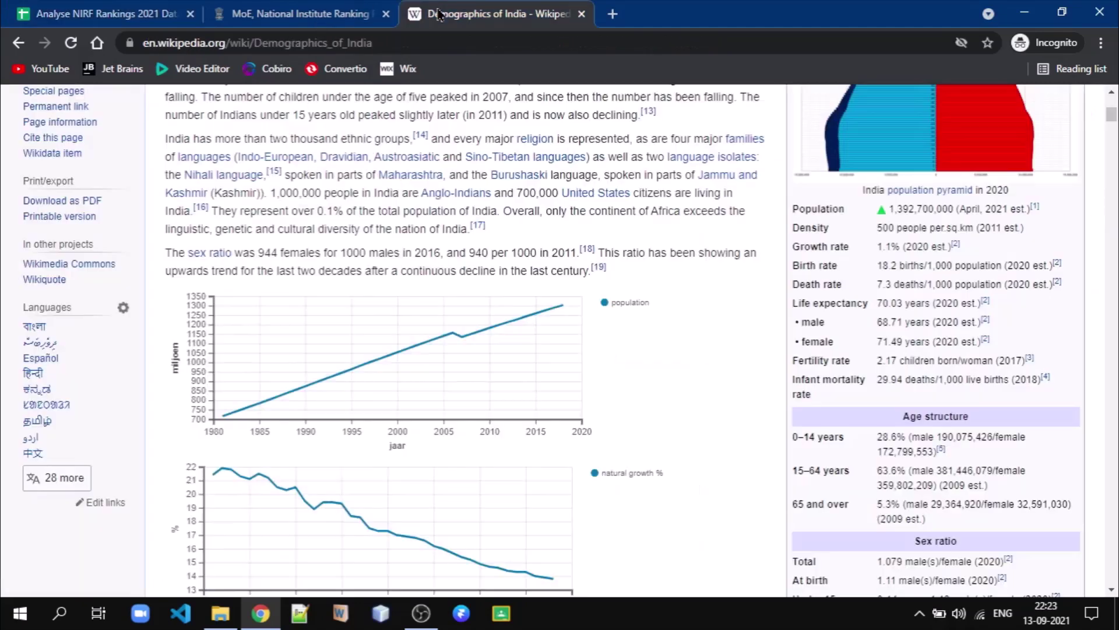
left_click(419, 52)
key("ctrl+c")
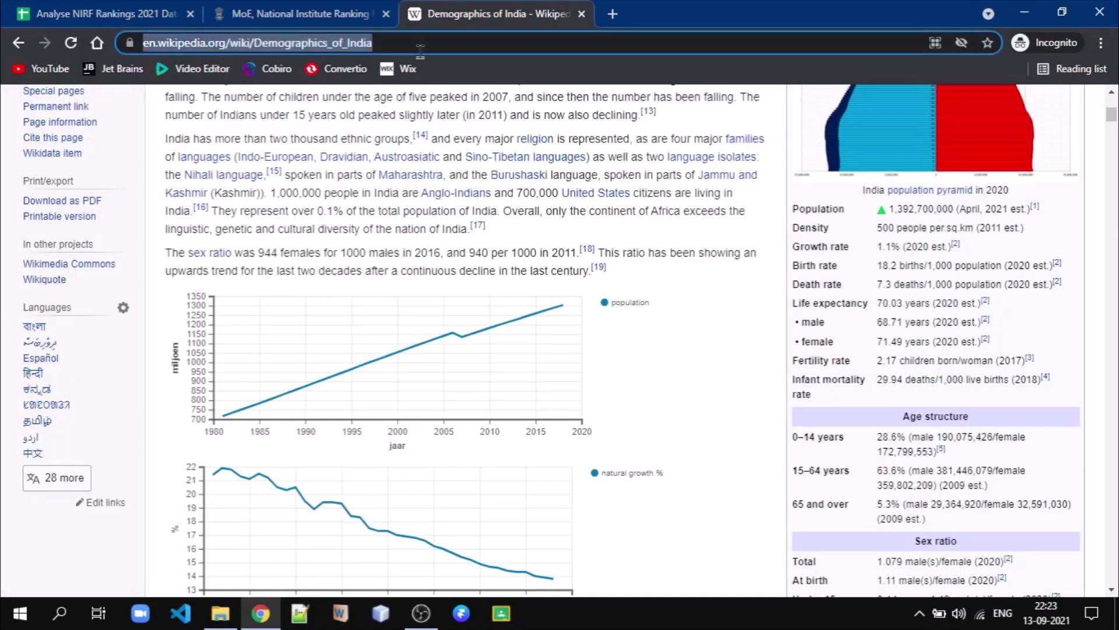
left_click(130, 17)
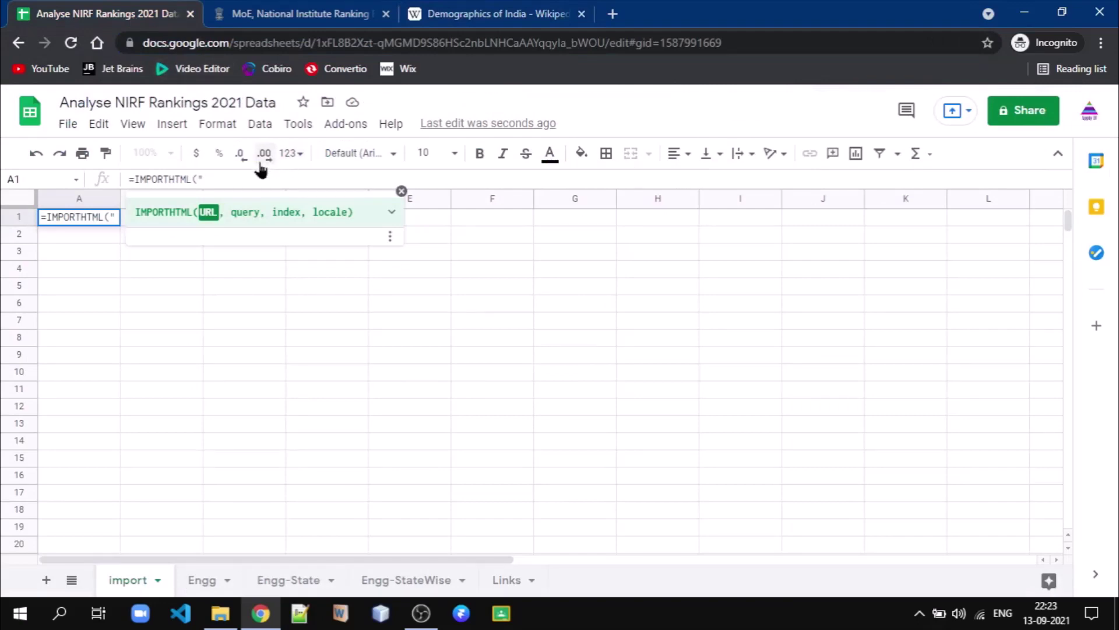
key("ctrl+v")
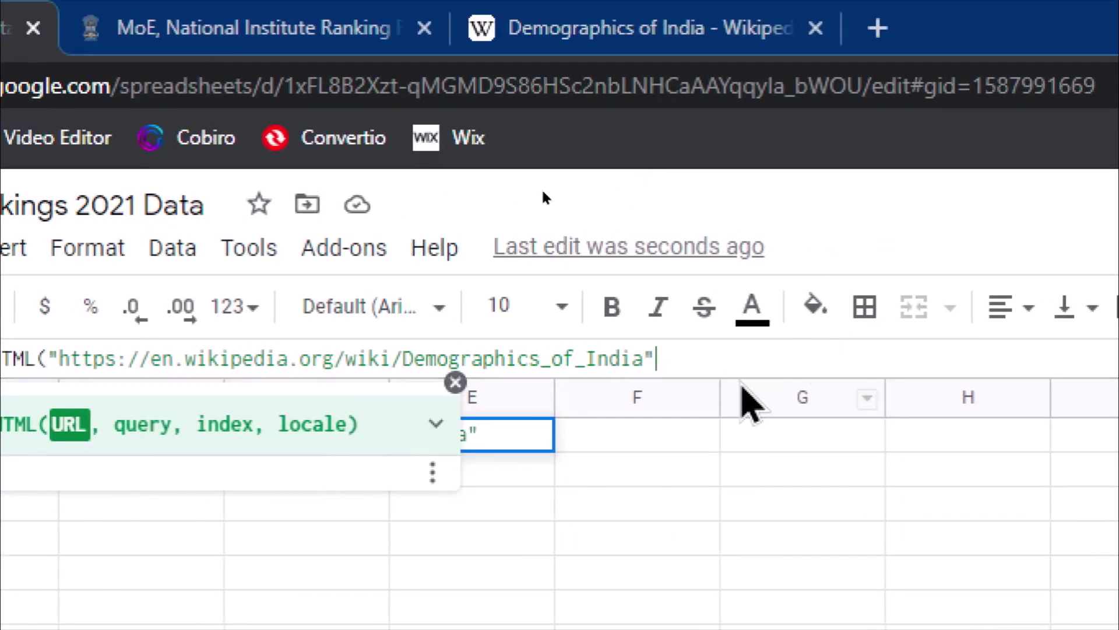
Complete the IMPORTHTML formula with the query "TABLE" and index 1, and enter it in A1.
type(", \"")
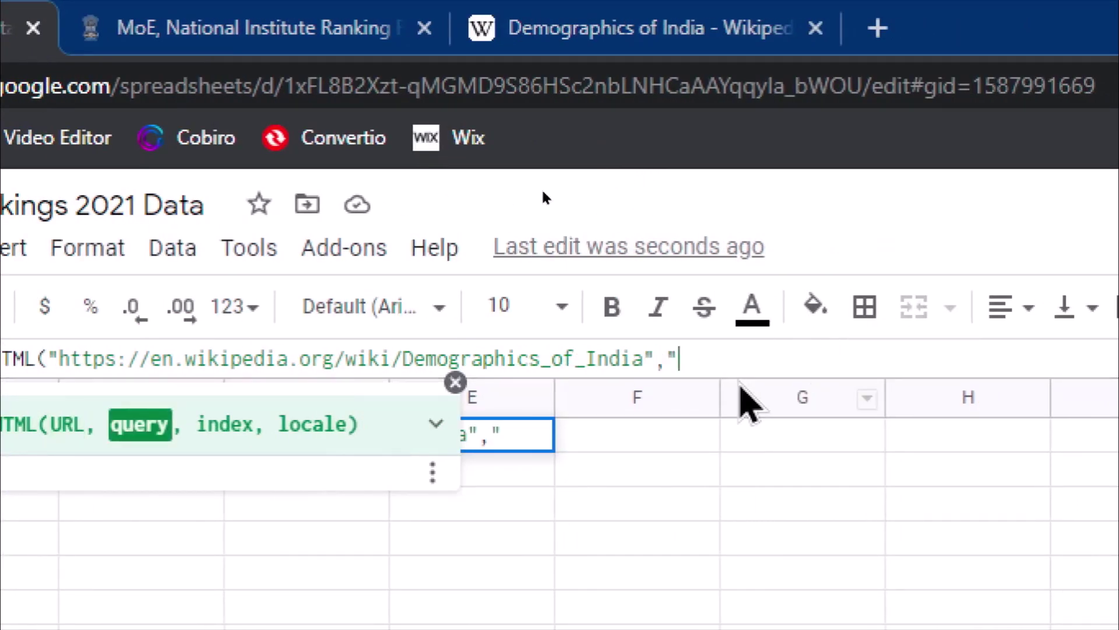
type("t")
key("BackSpace")
type("TABLE")
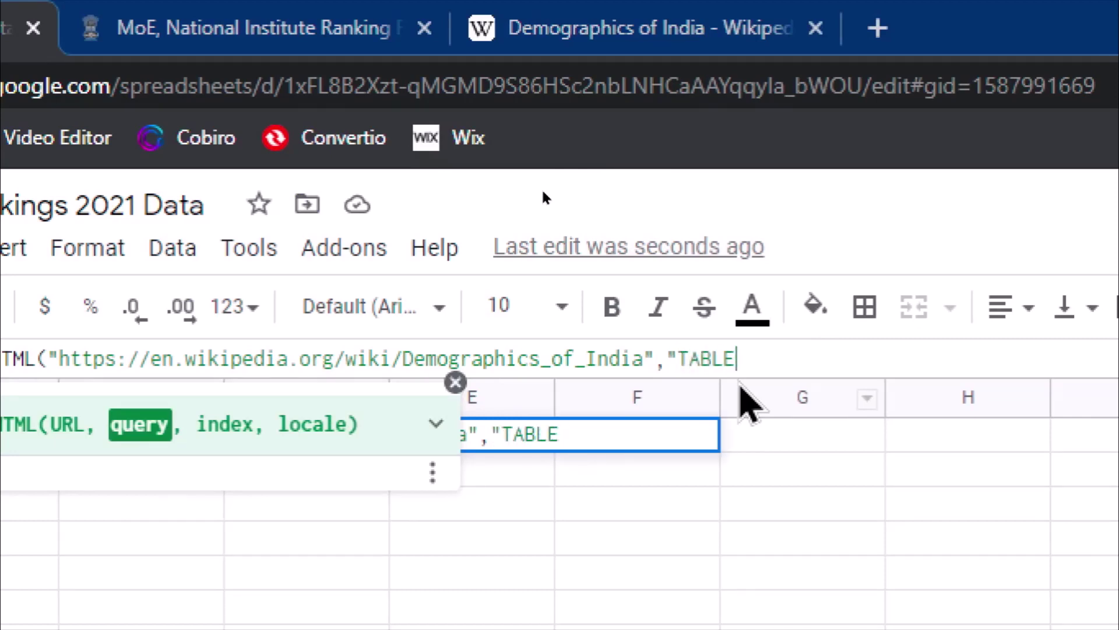
type("\",1")
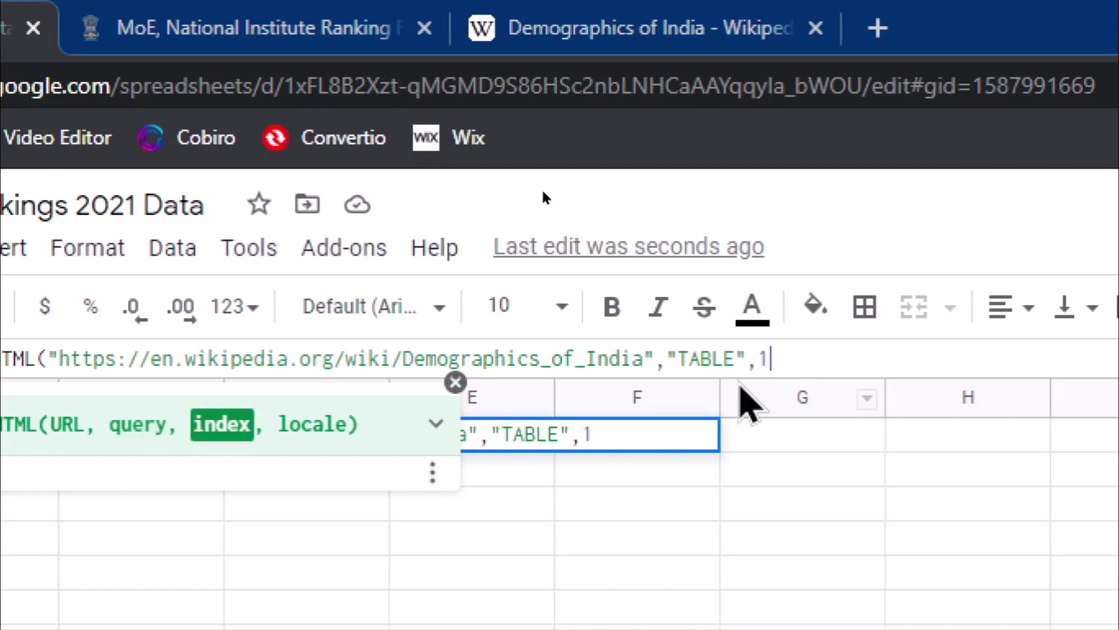
type(")")
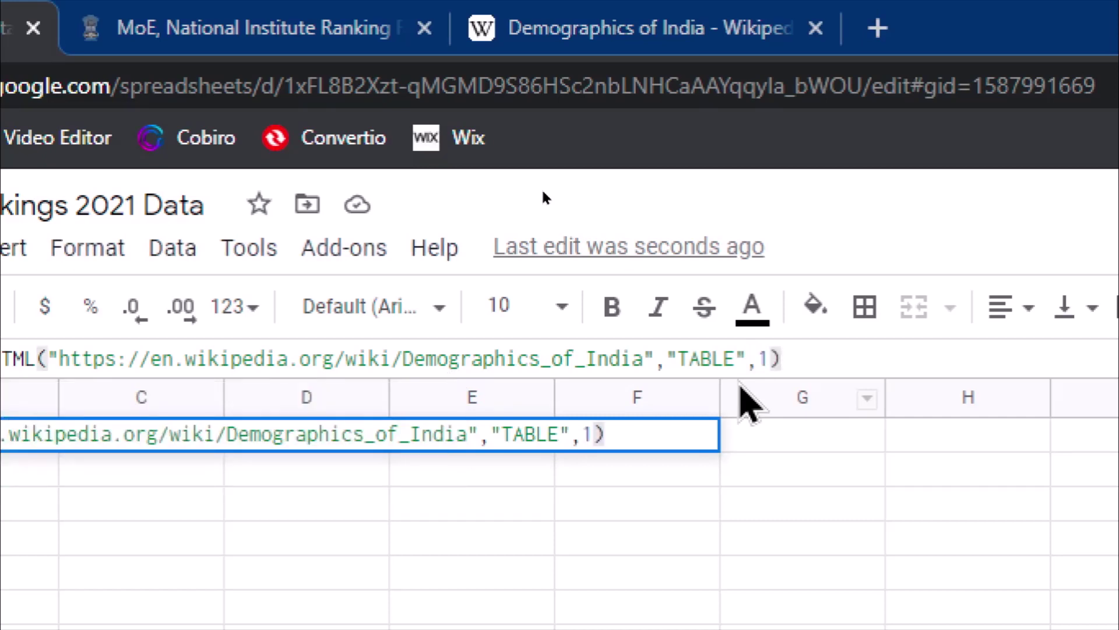
key("Return")
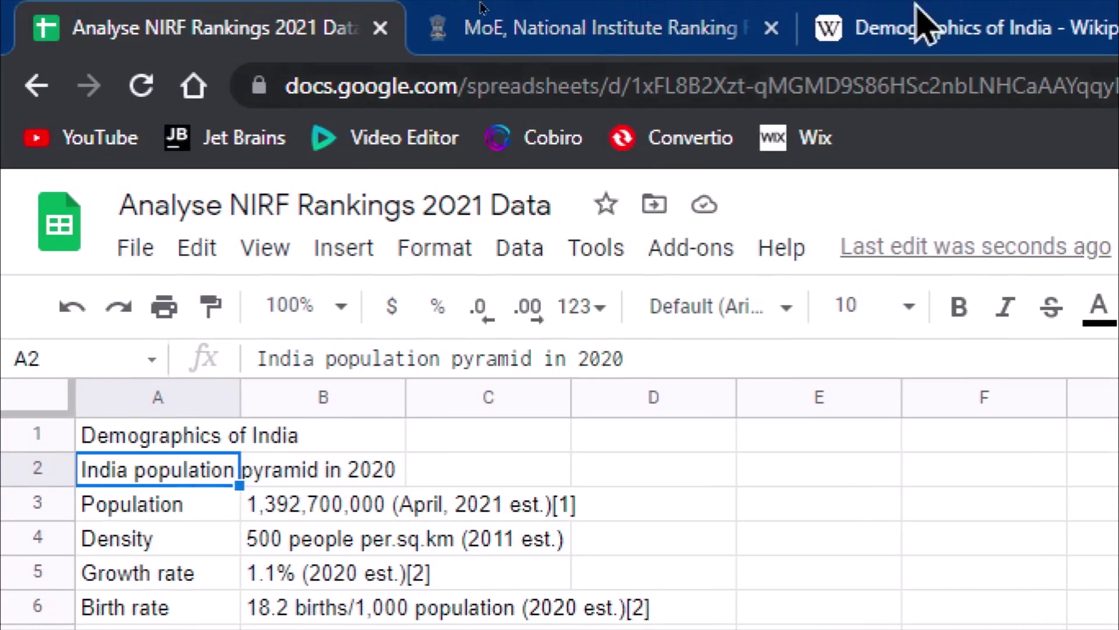
Examine the tables in the Demographics of India article, through the late 19th to early 20th century section, to work out their index numbers.
left_click(892, 36)
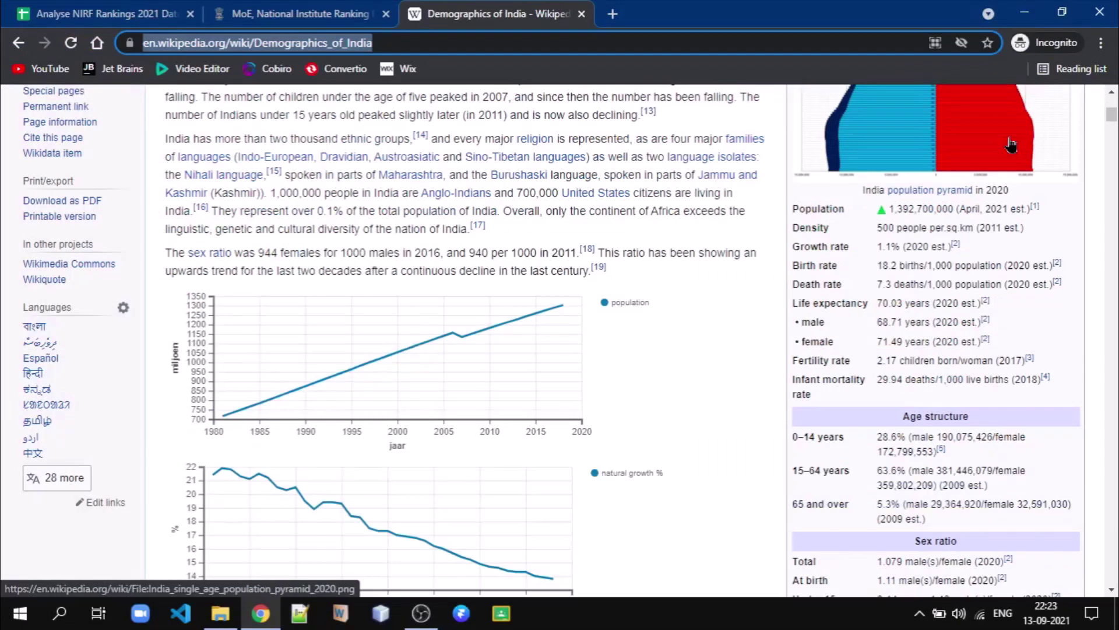
left_click_drag(1114, 118, 1115, 150)
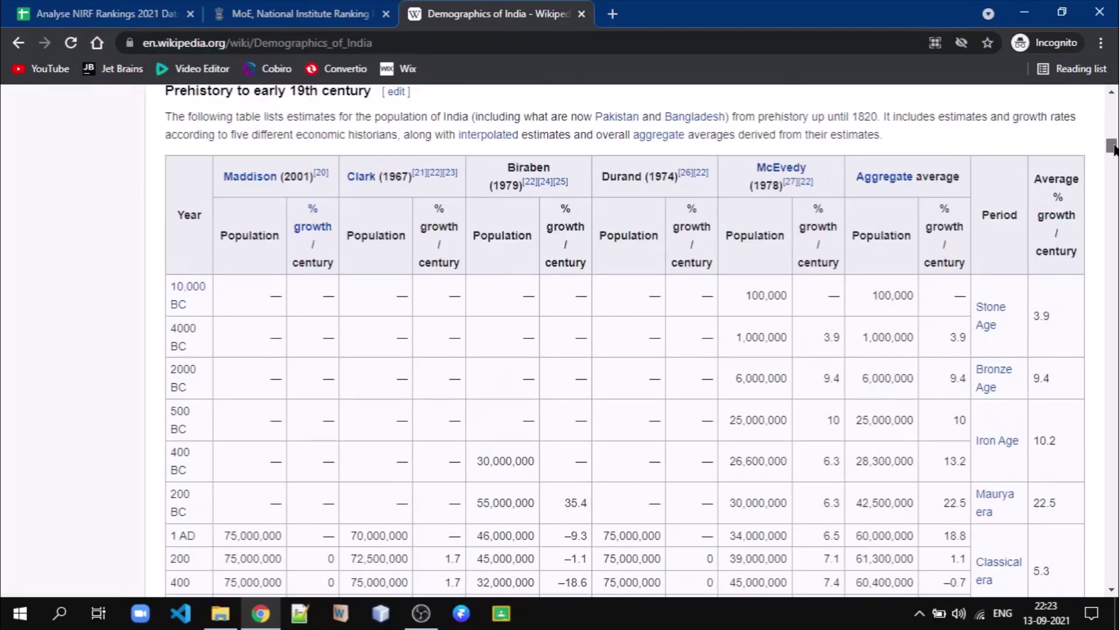
left_click_drag(1115, 149, 1115, 173)
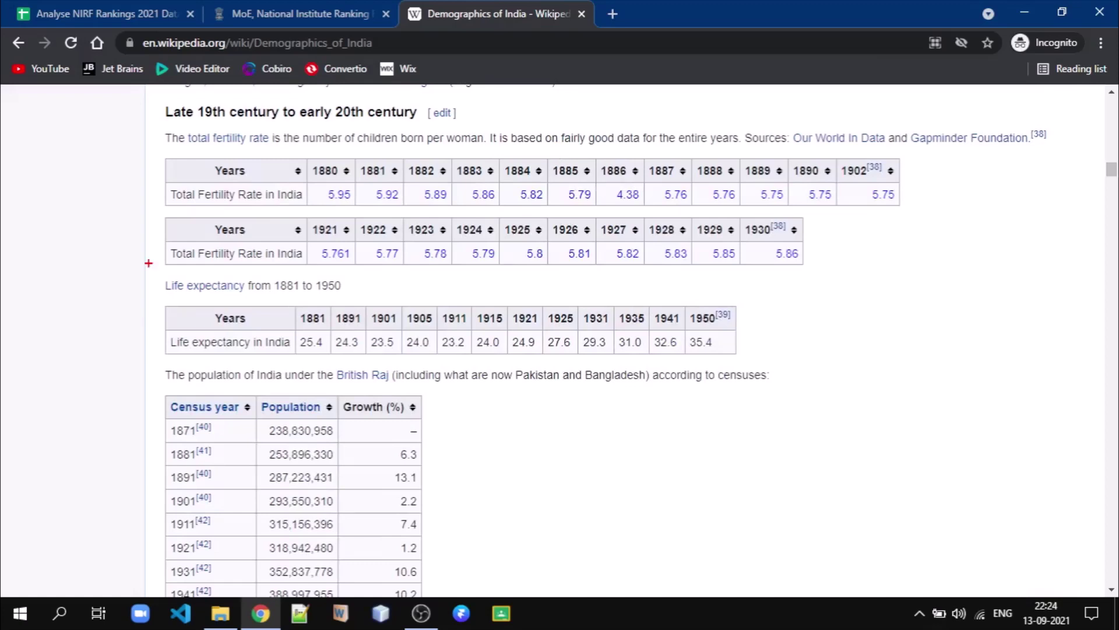
mouse_move(106, 168)
left_mouse_down()
mouse_move(144, 163)
mouse_move(123, 204)
mouse_move(129, 257)
mouse_move(151, 250)
left_mouse_up()
left_click_drag(139, 242, 138, 271)
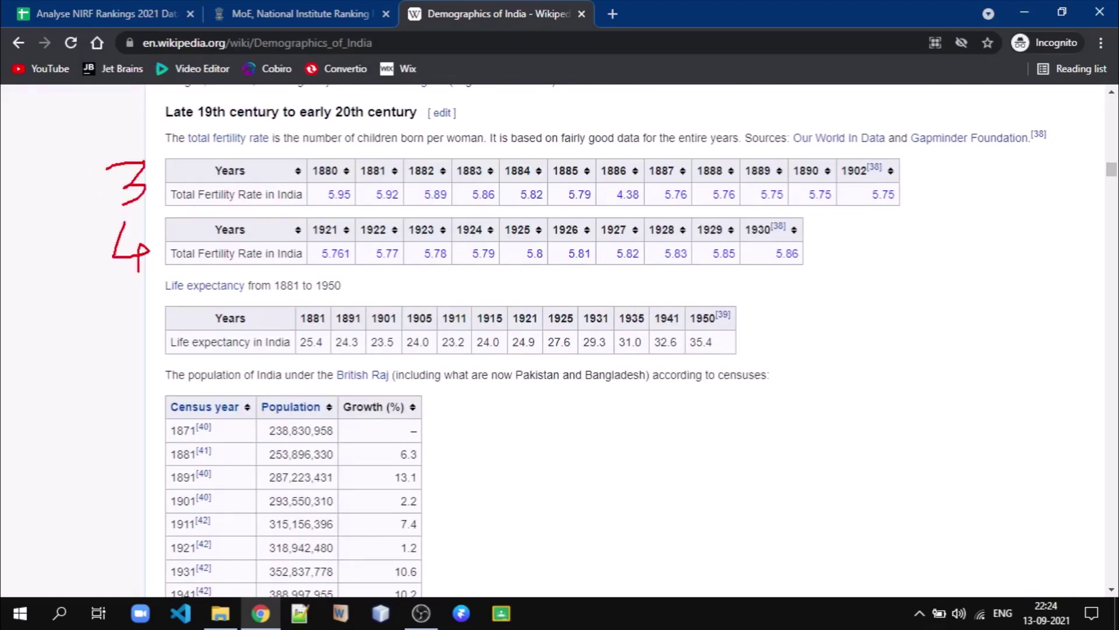
mouse_move(144, 319)
left_mouse_down()
mouse_move(125, 334)
mouse_move(129, 350)
left_mouse_up()
key("Escape")
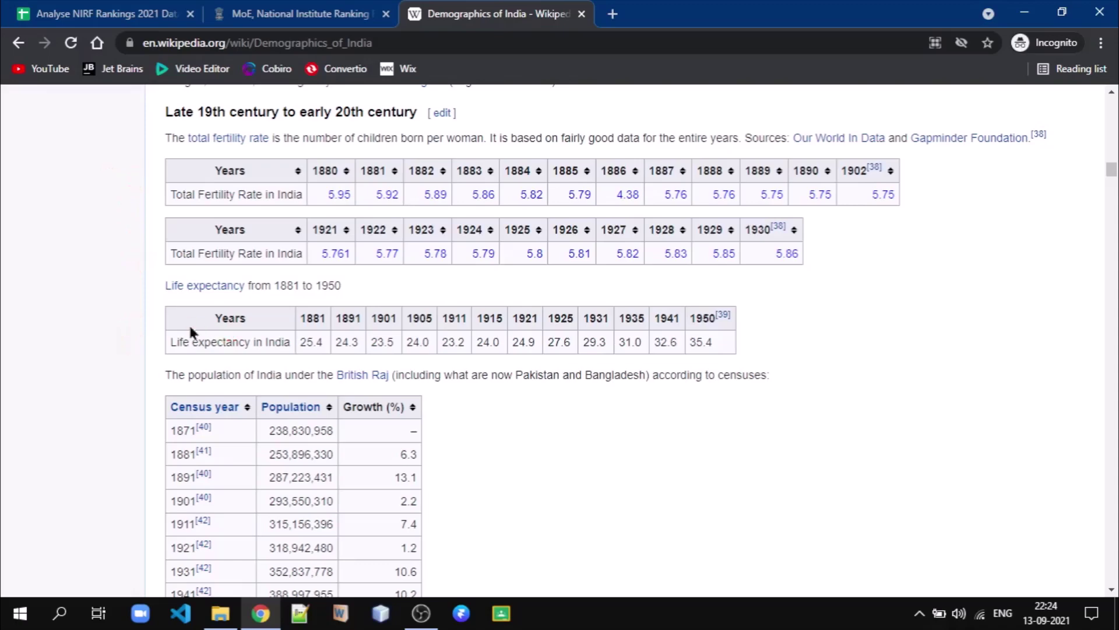
Return to the import sheet and change the table index in A1's IMPORTHTML formula to 5.
left_click(124, 13)
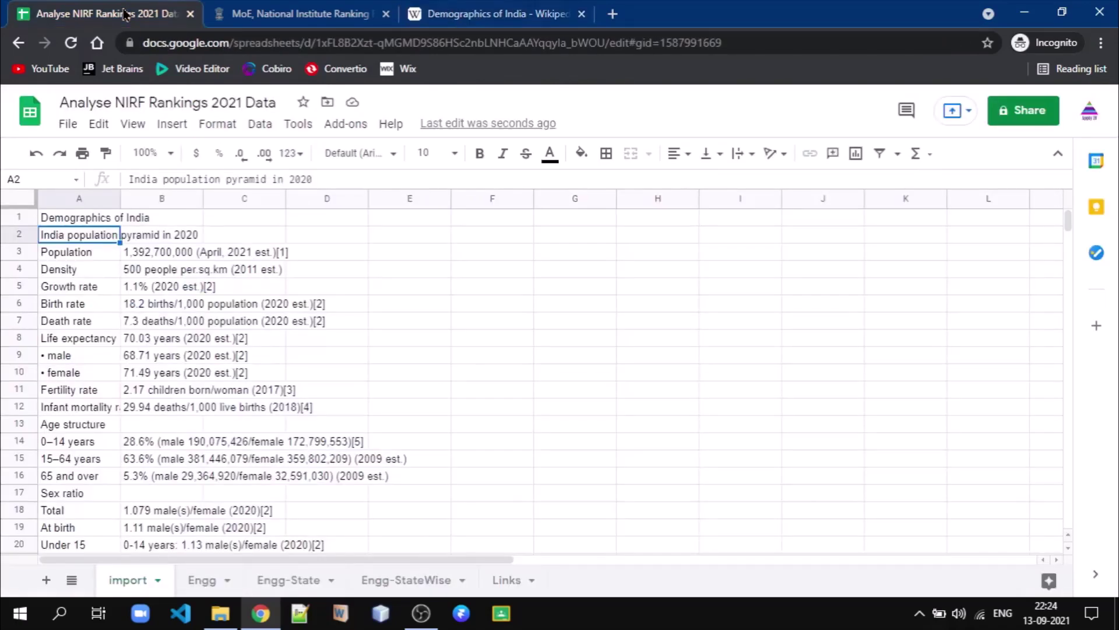
left_click(97, 221)
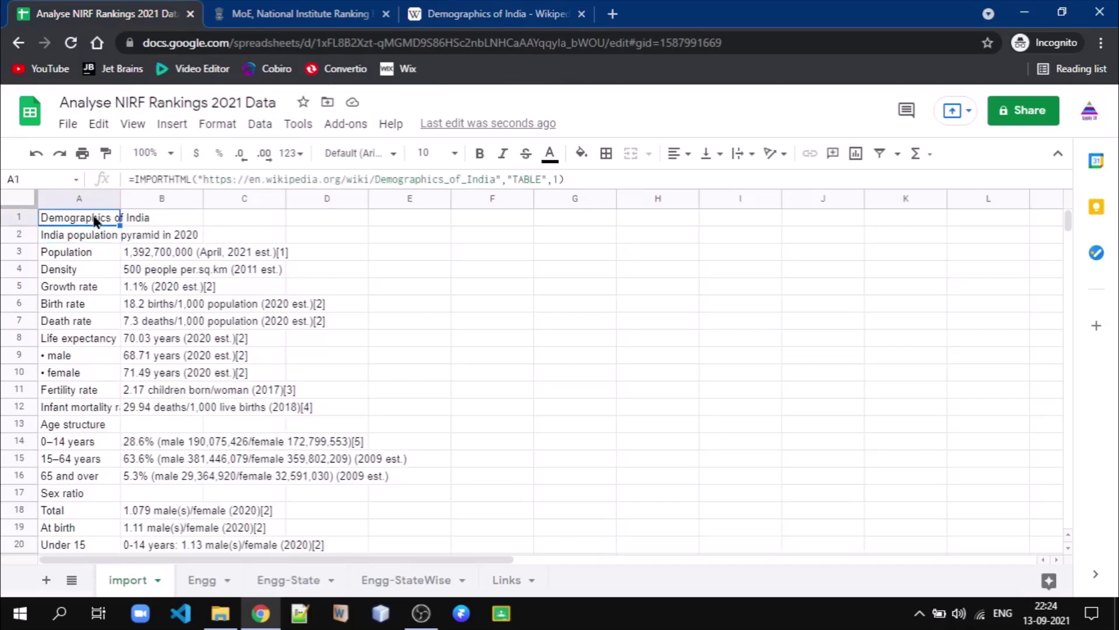
left_click(577, 179)
key("shift+Left")
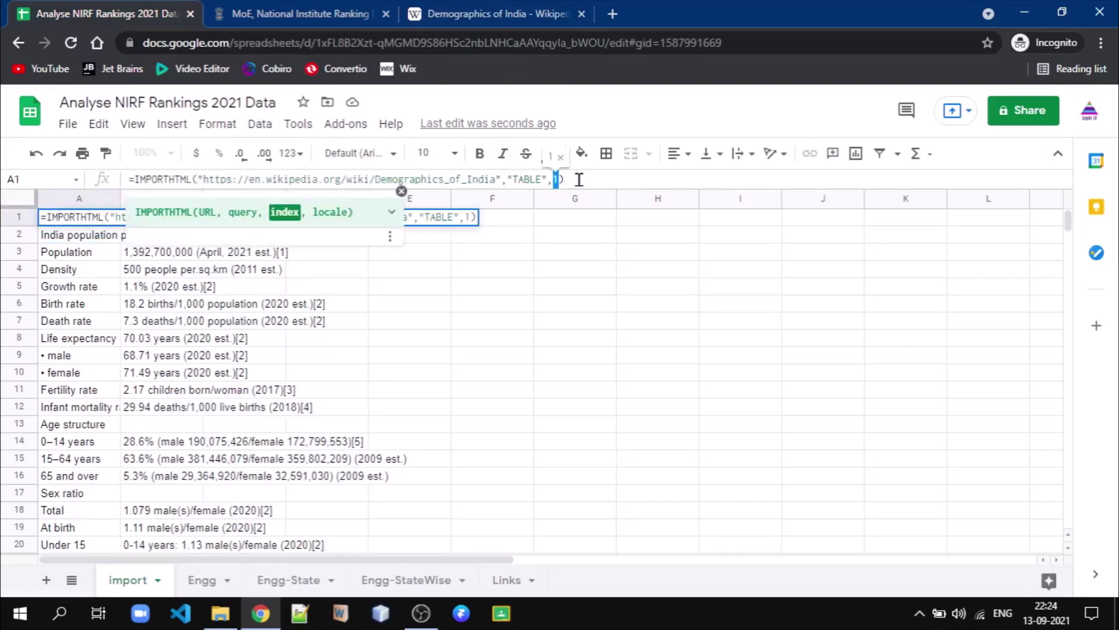
type("5")
key("Return")
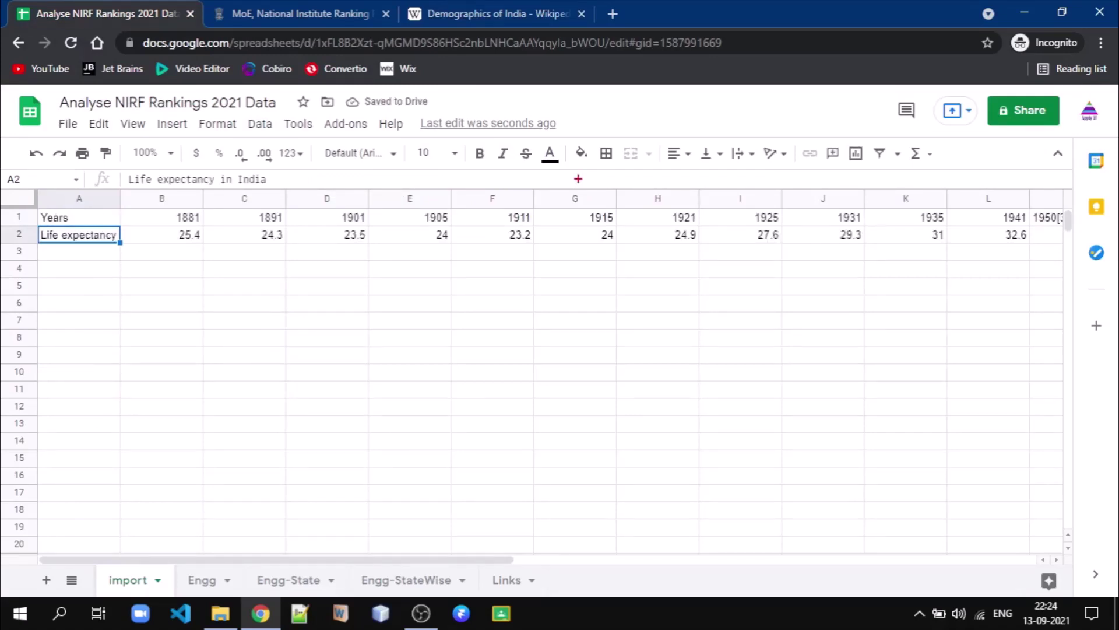
Compare the imported life expectancy table with the matching table in the Wikipedia article, and return to the spreadsheet.
mouse_move(81, 198)
left_mouse_down()
mouse_move(61, 201)
mouse_move(52, 276)
mouse_move(135, 225)
mouse_move(82, 202)
left_mouse_up()
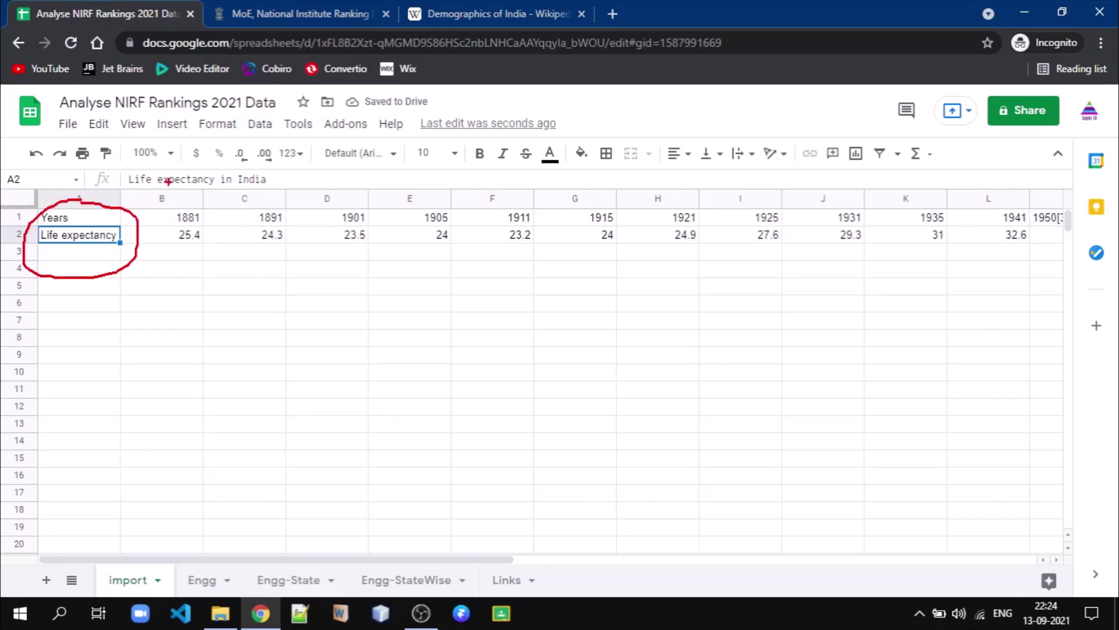
left_click(507, 16)
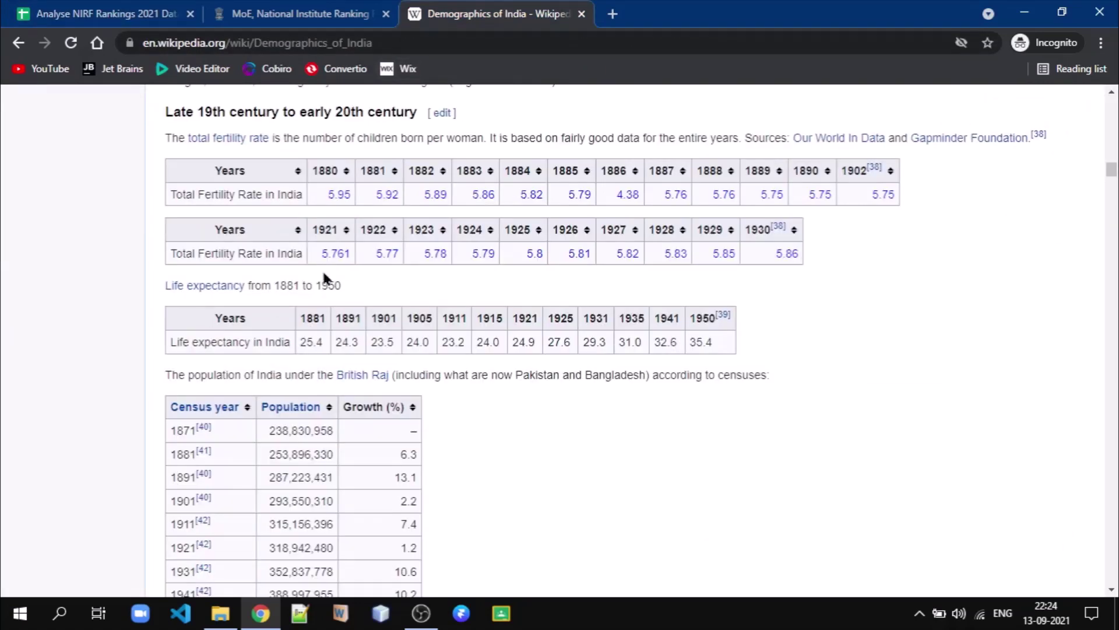
mouse_move(225, 298)
left_mouse_down()
mouse_move(192, 365)
mouse_move(280, 314)
mouse_move(219, 298)
left_mouse_up()
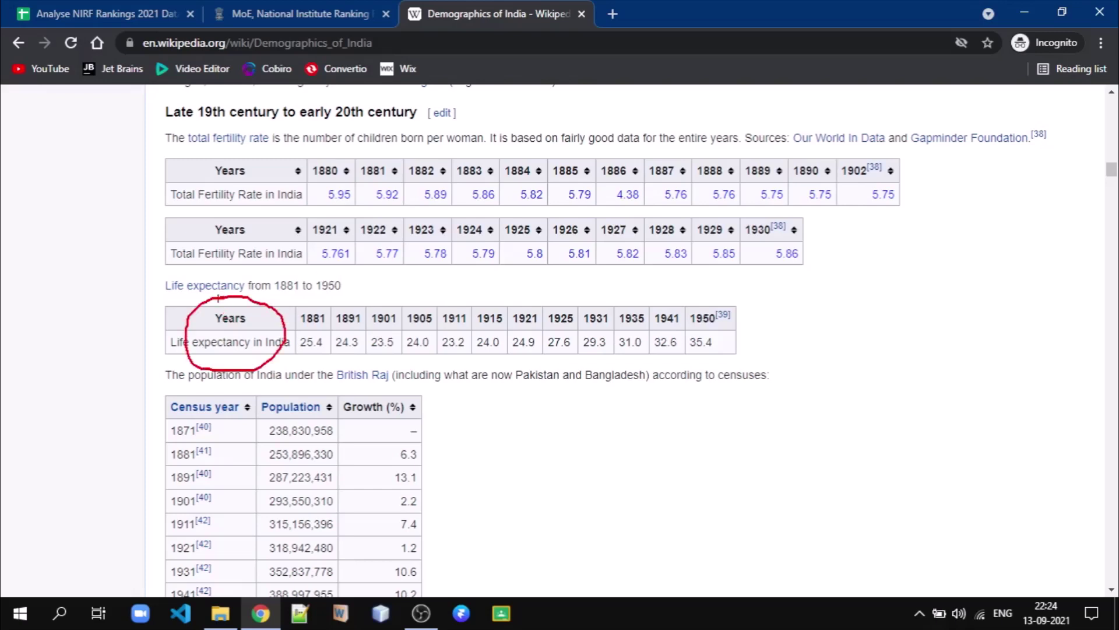
key("Escape")
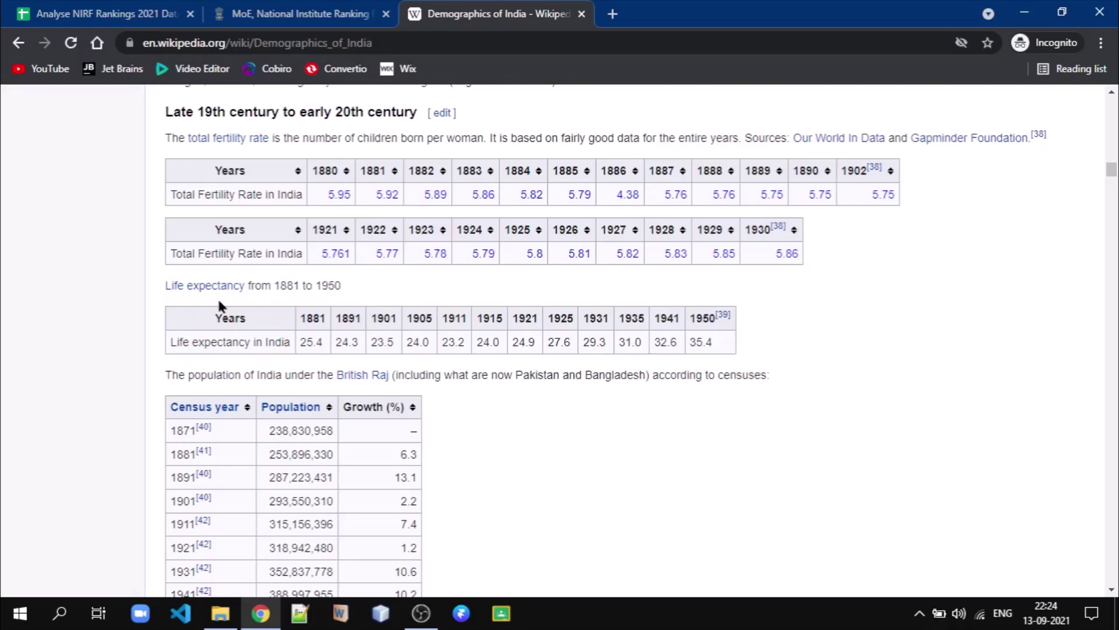
left_click(124, 22)
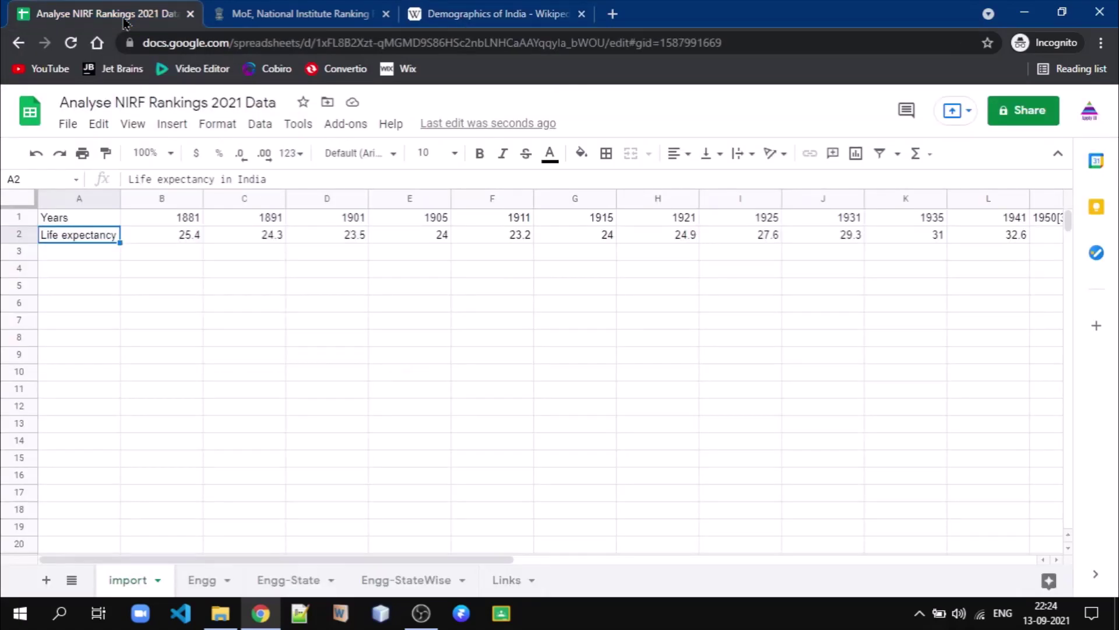
Open the 2021 Engineering ranking on the NIRF website.
left_click(253, 19)
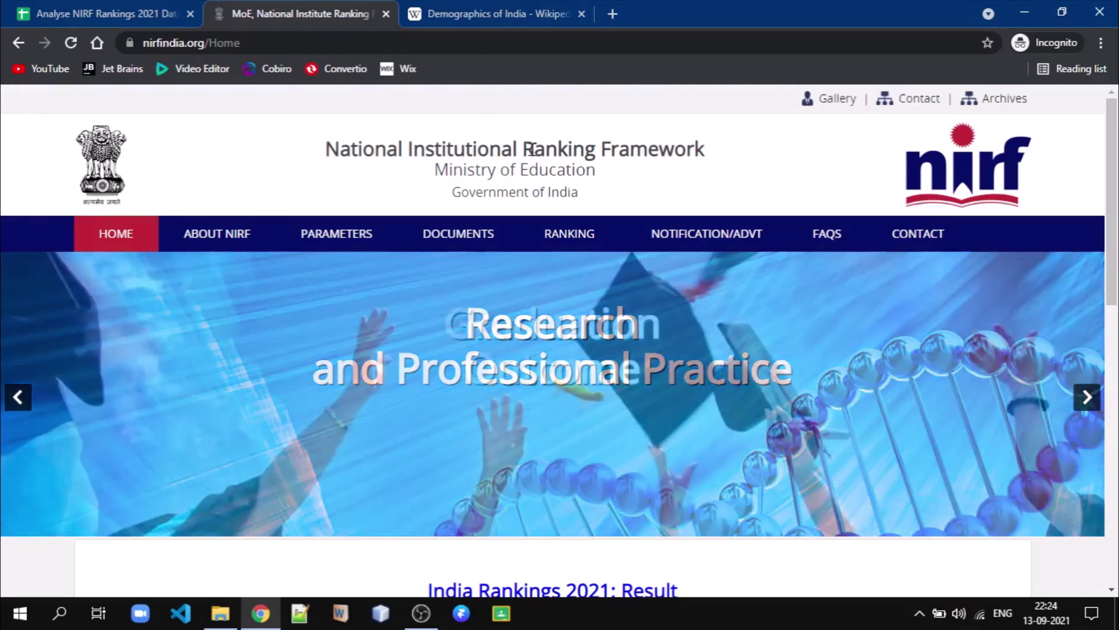
mouse_move(564, 235)
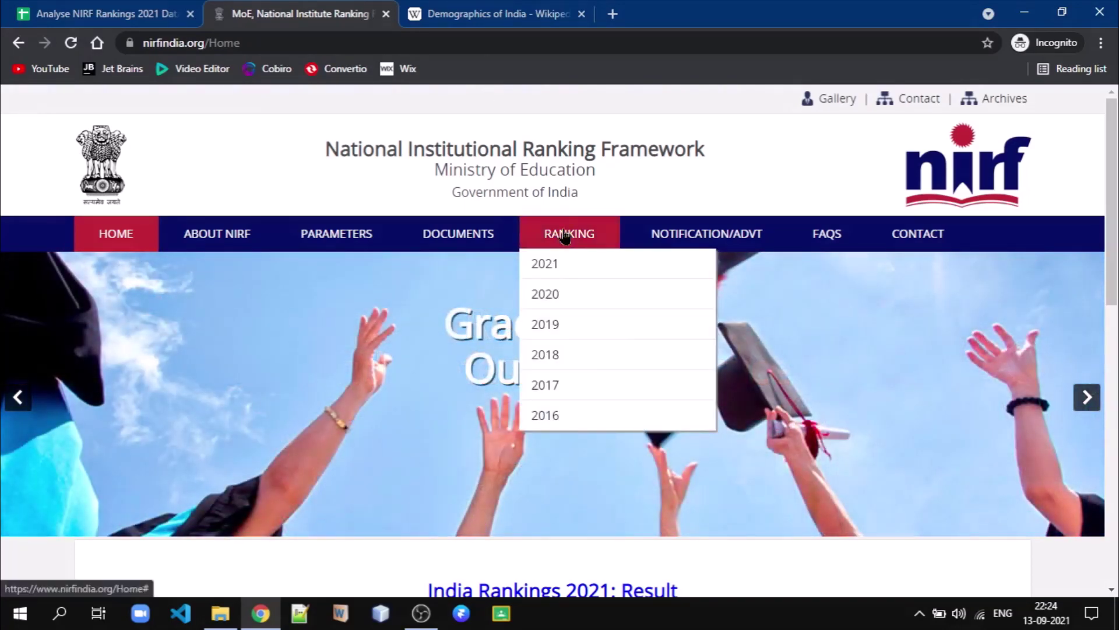
left_click(553, 268)
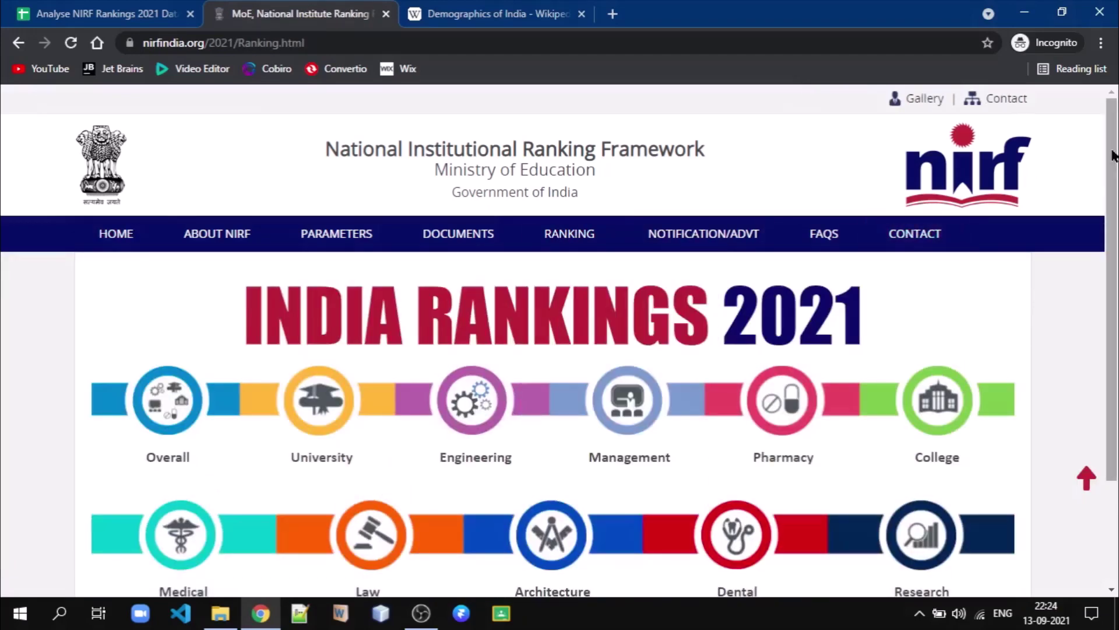
left_click_drag(1113, 155, 1117, 198)
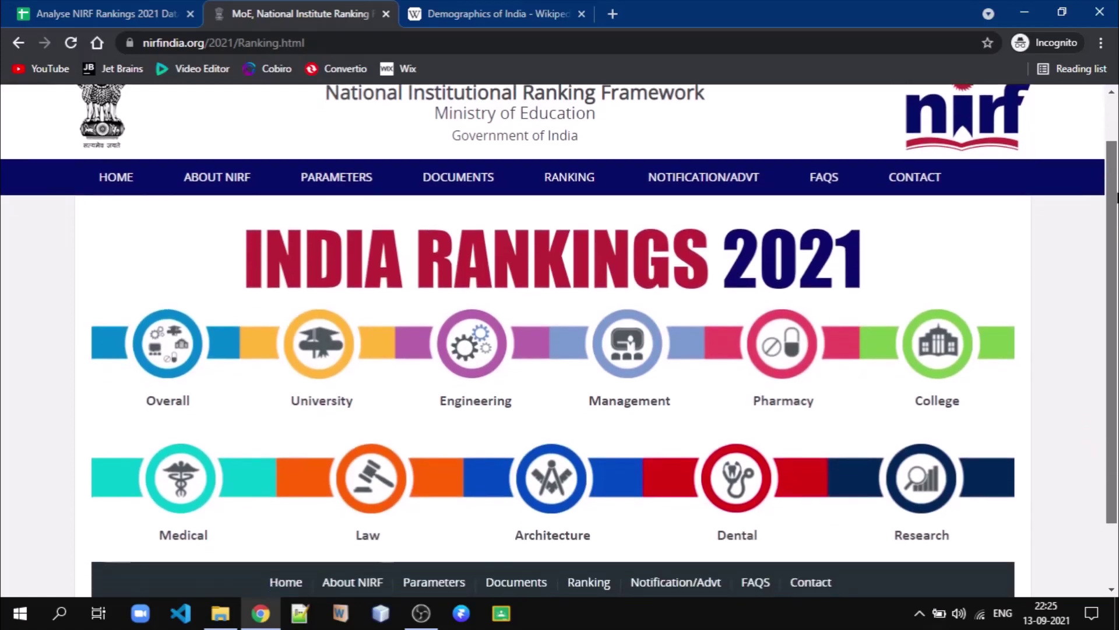
left_click(471, 348)
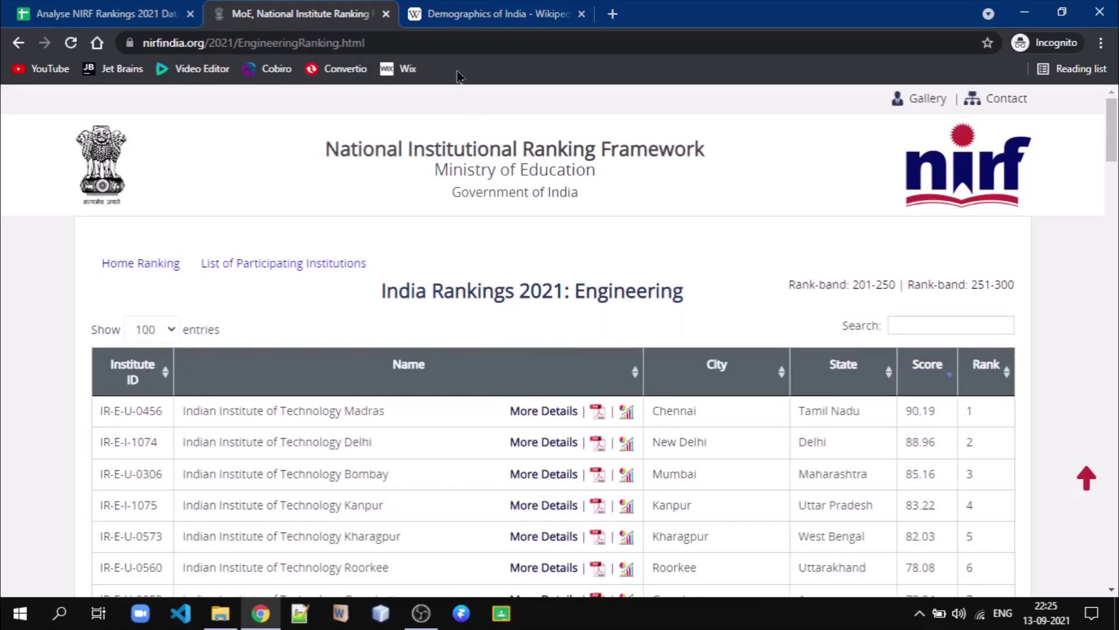
Look through the Engineering ranking table to its end and copy the page's address.
left_click(444, 43)
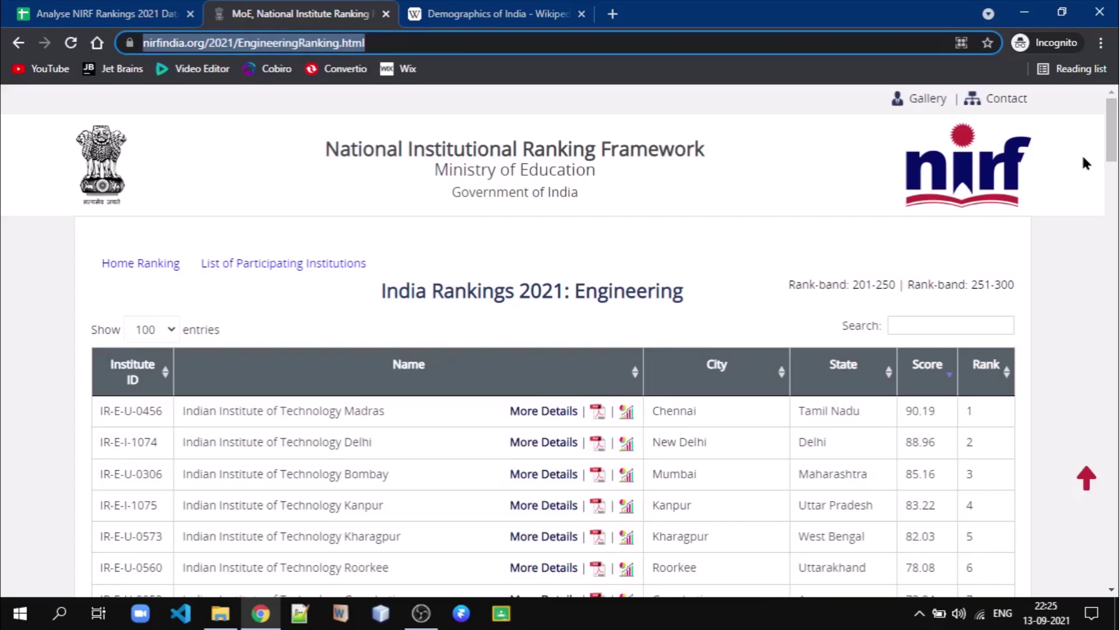
left_click_drag(1114, 139, 1114, 512)
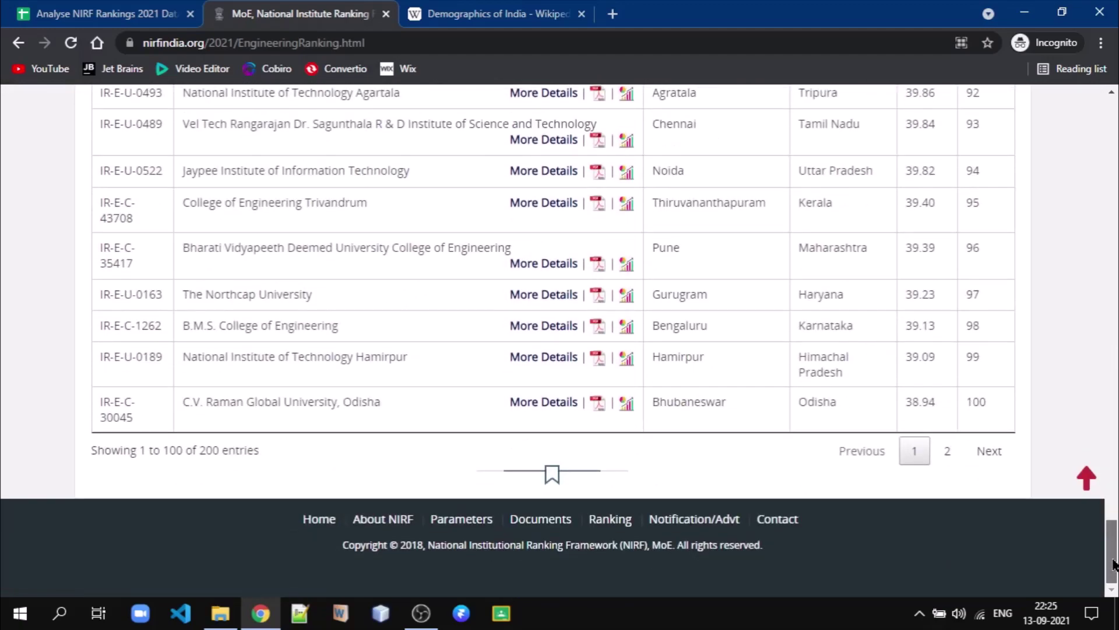
left_click_drag(1113, 565, 1113, 126)
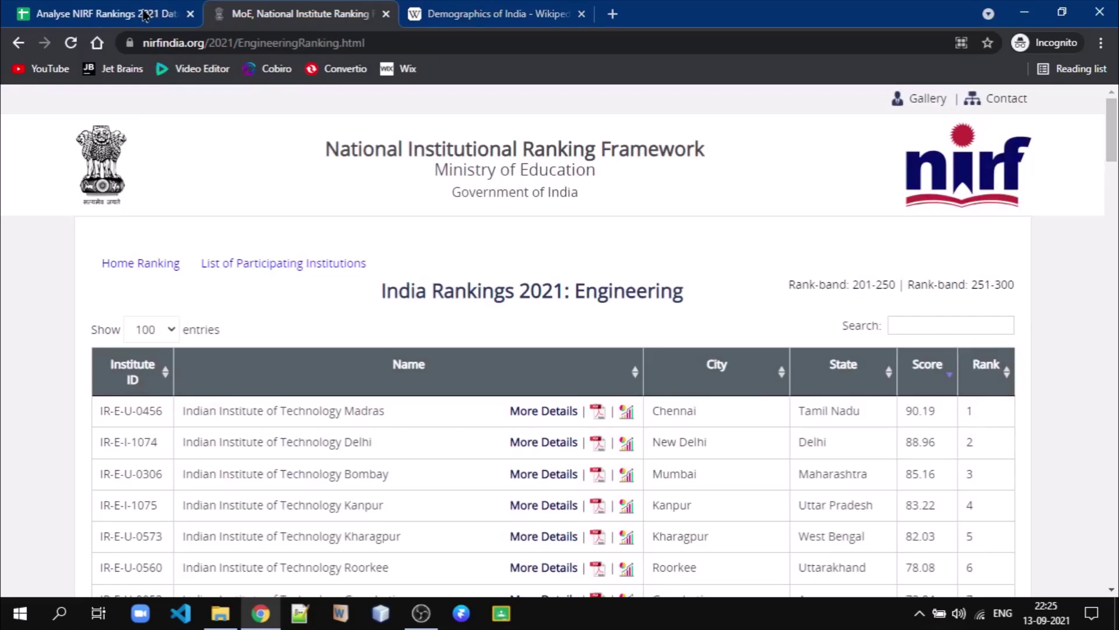
left_click(446, 40)
key("ctrl+c")
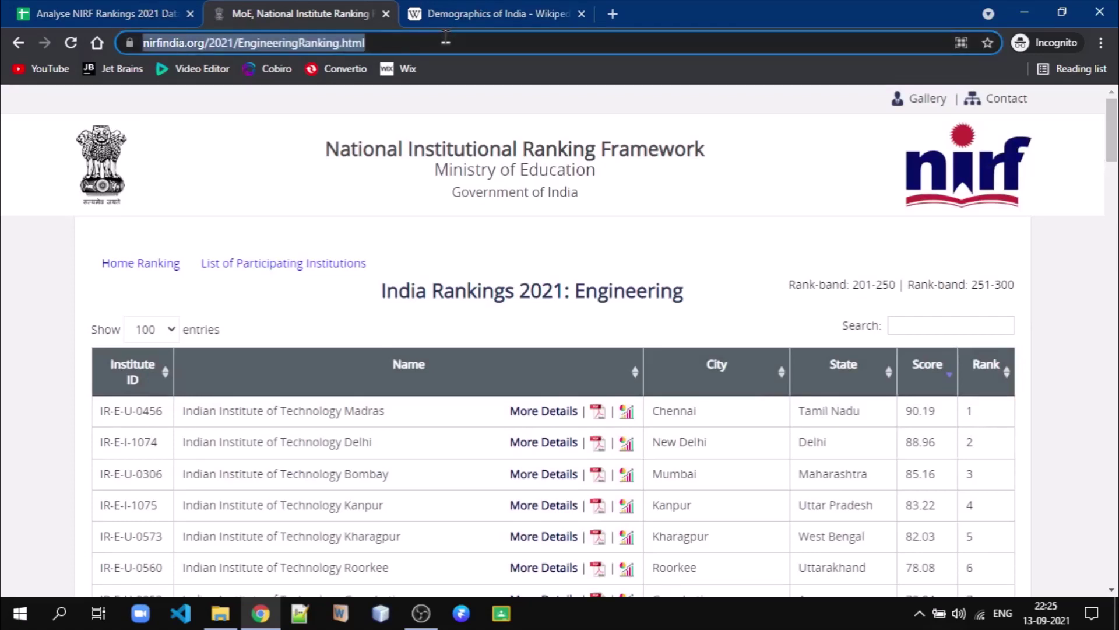
Switch to the spreadsheet's Engg sheet and clear the existing import from cell A1.
left_click(112, 12)
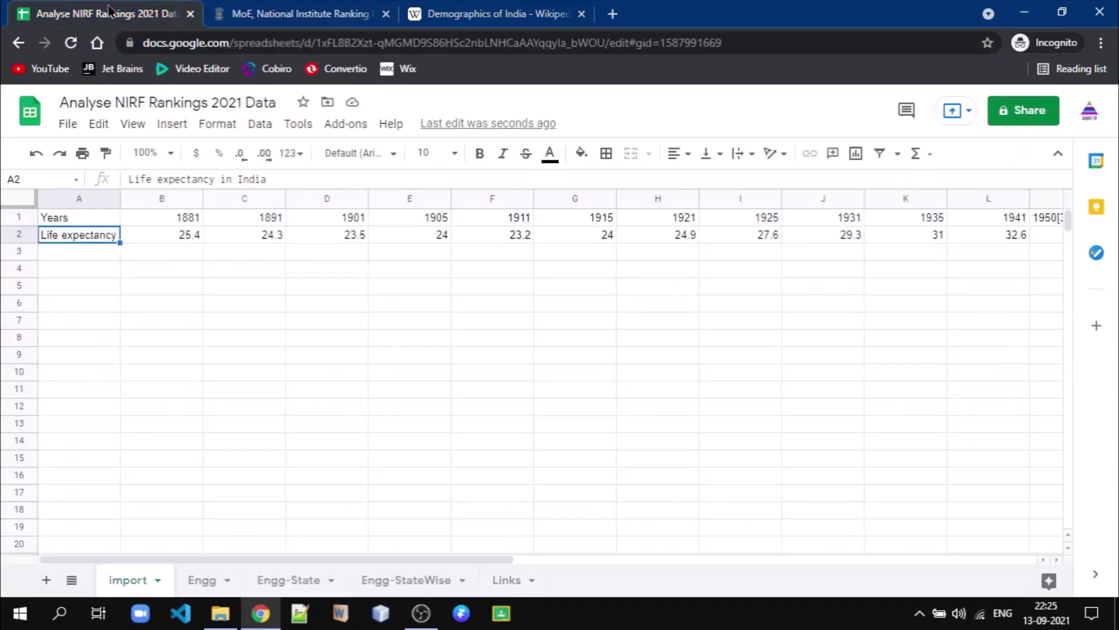
left_click(210, 581)
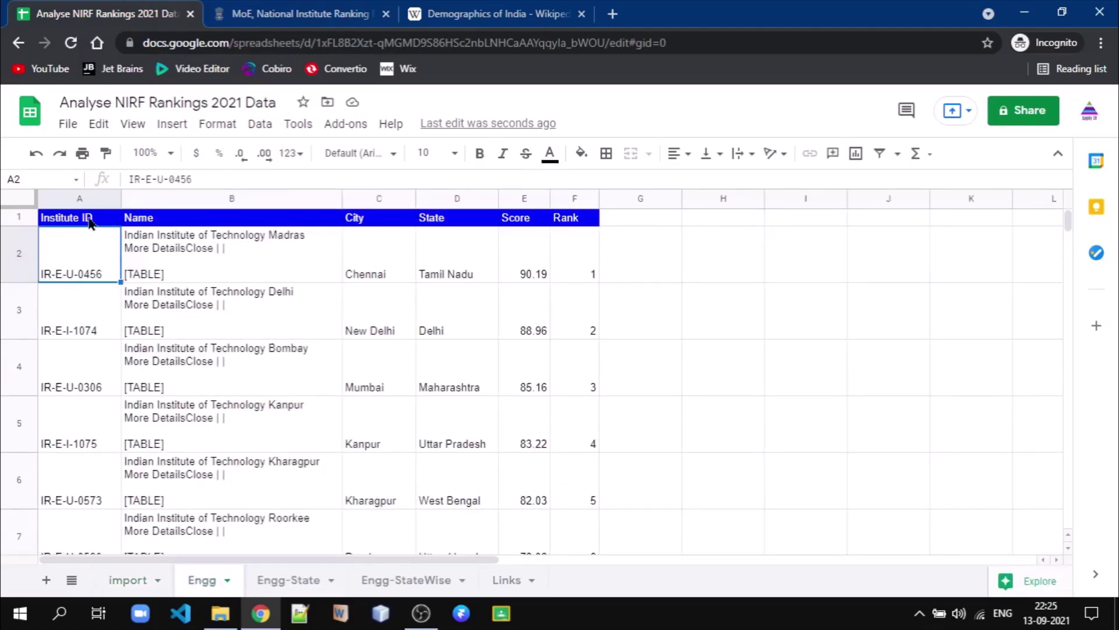
left_click(91, 223)
key("Delete")
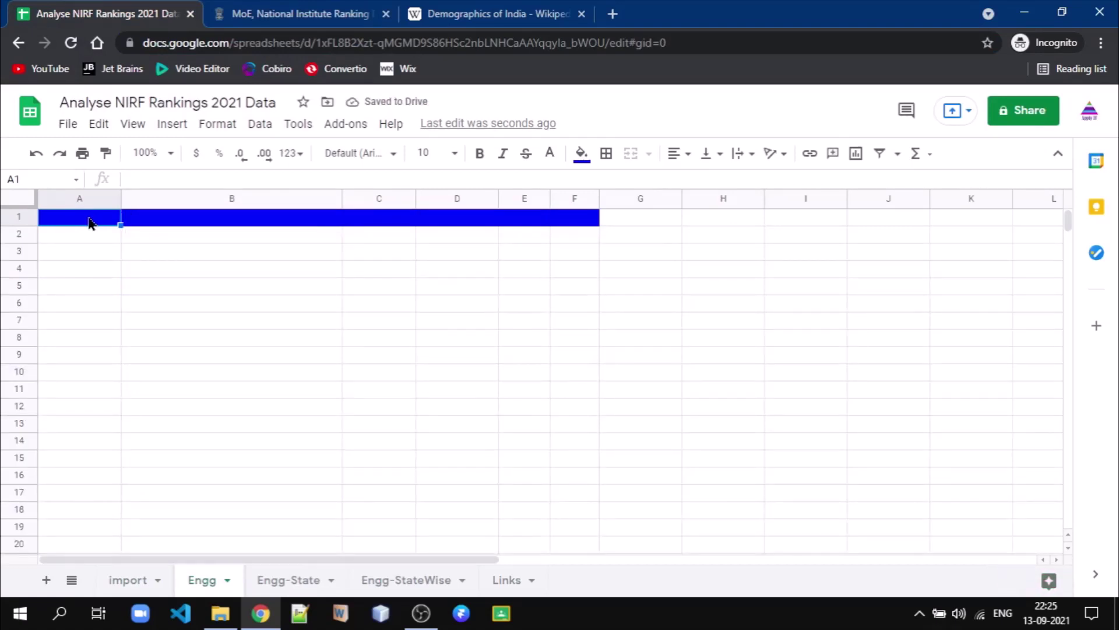
left_click(158, 177)
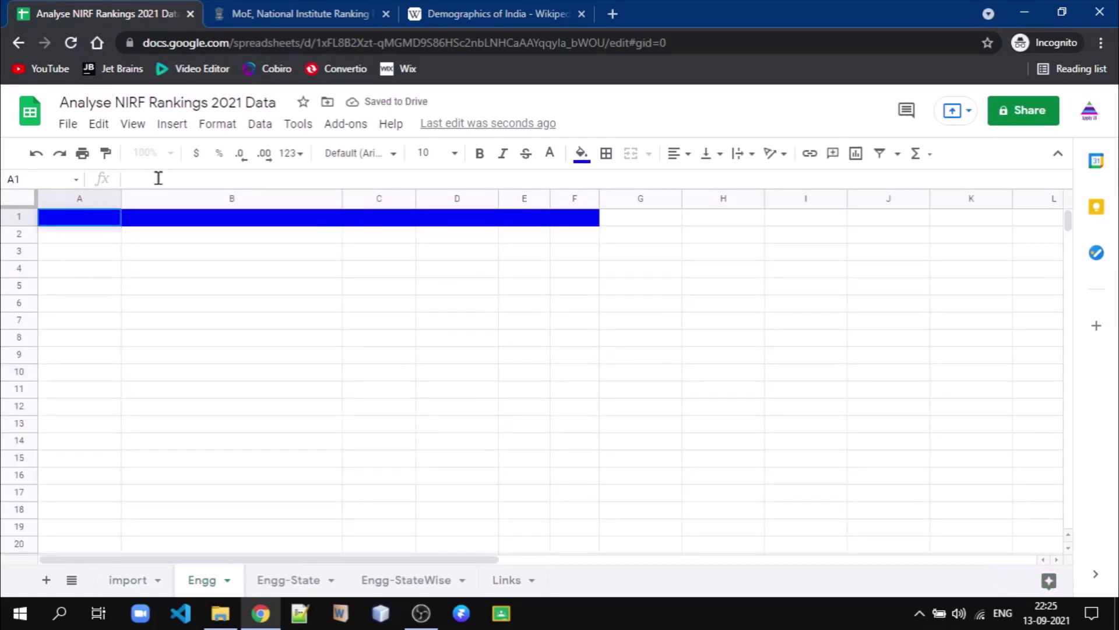
type("=")
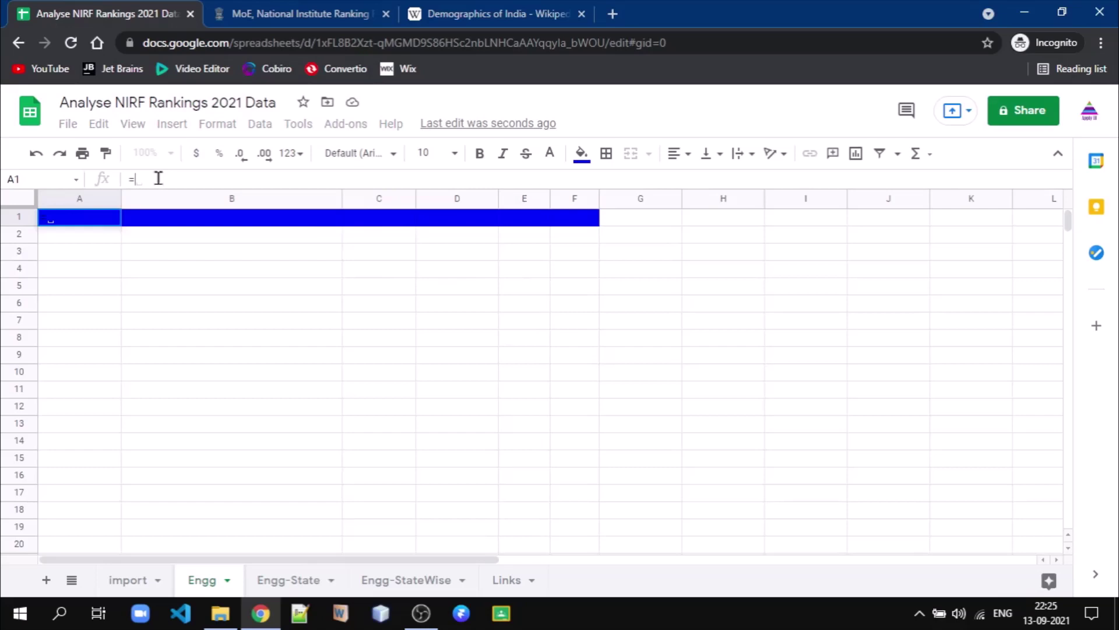
type("IMPORT")
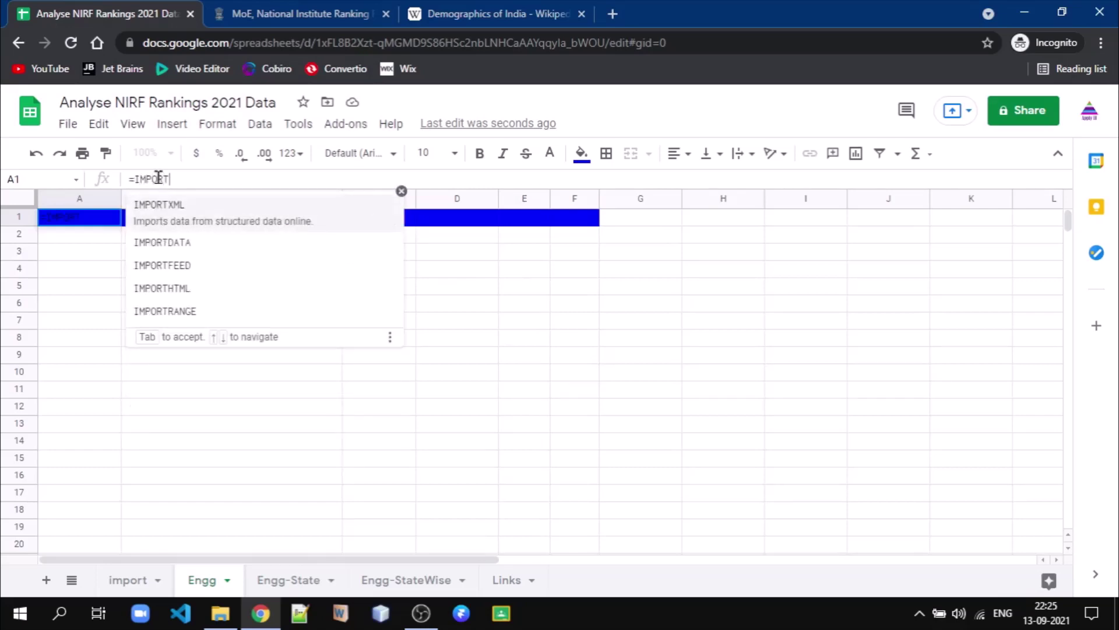
type("HT")
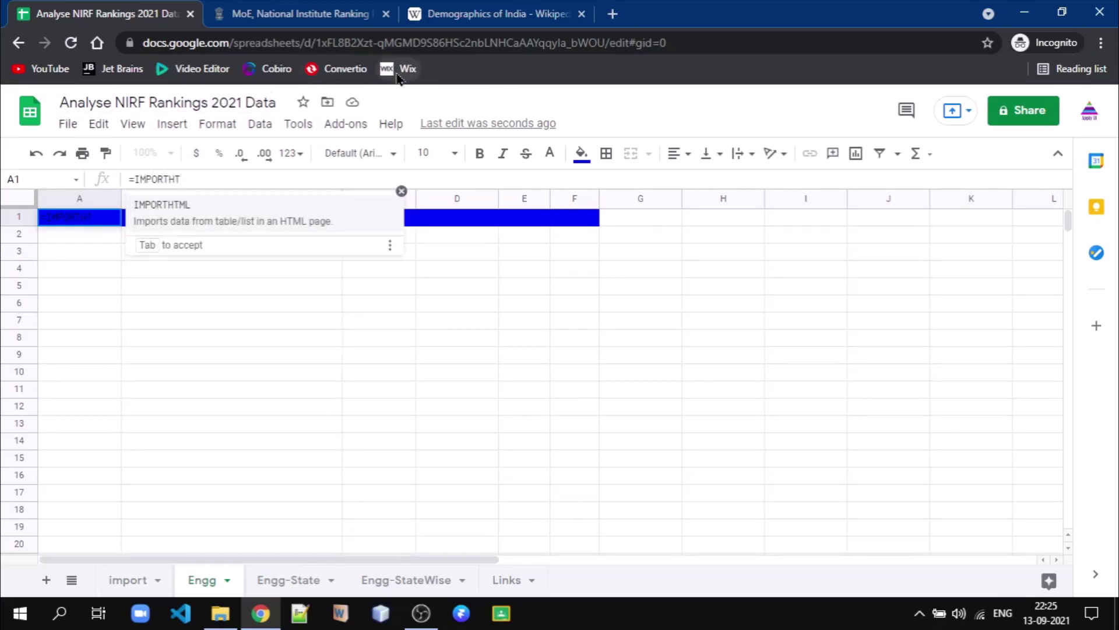
type("ML(")
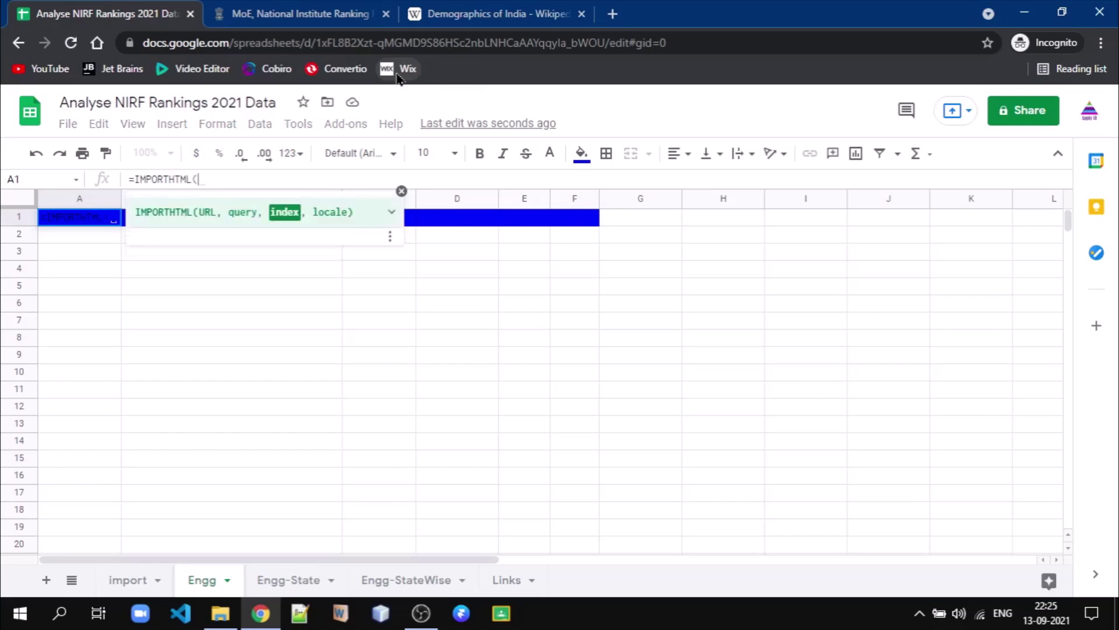
type("\"")
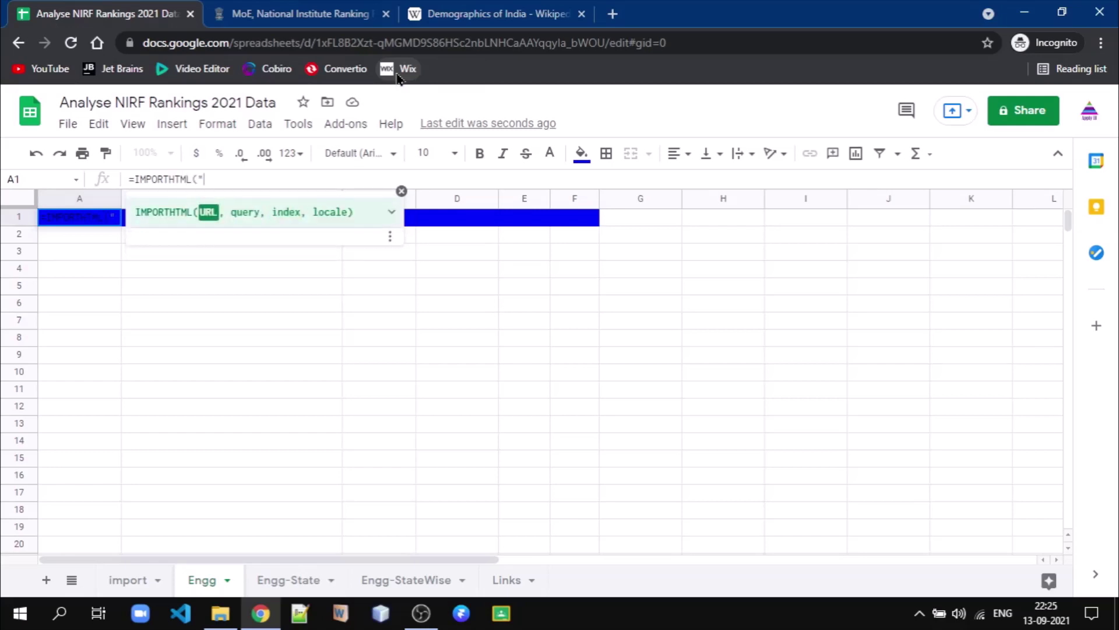
key("ctrl+v")
type("\"")
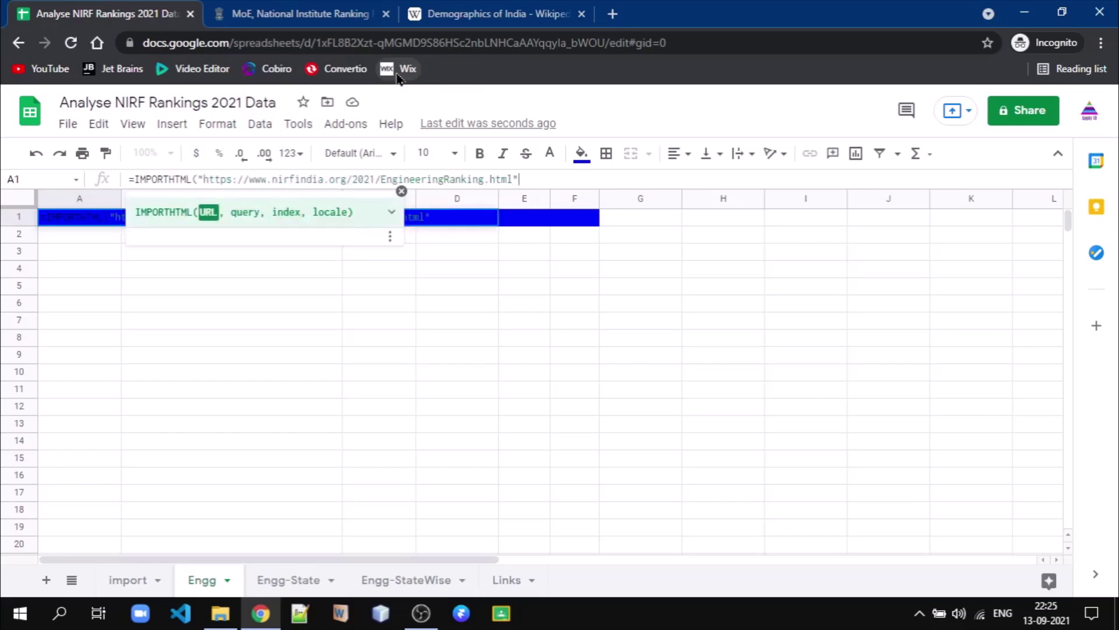
Complete the IMPORTHTML formula with the query "TABLE" and index 1, and enter it in A1.
type(",\"")
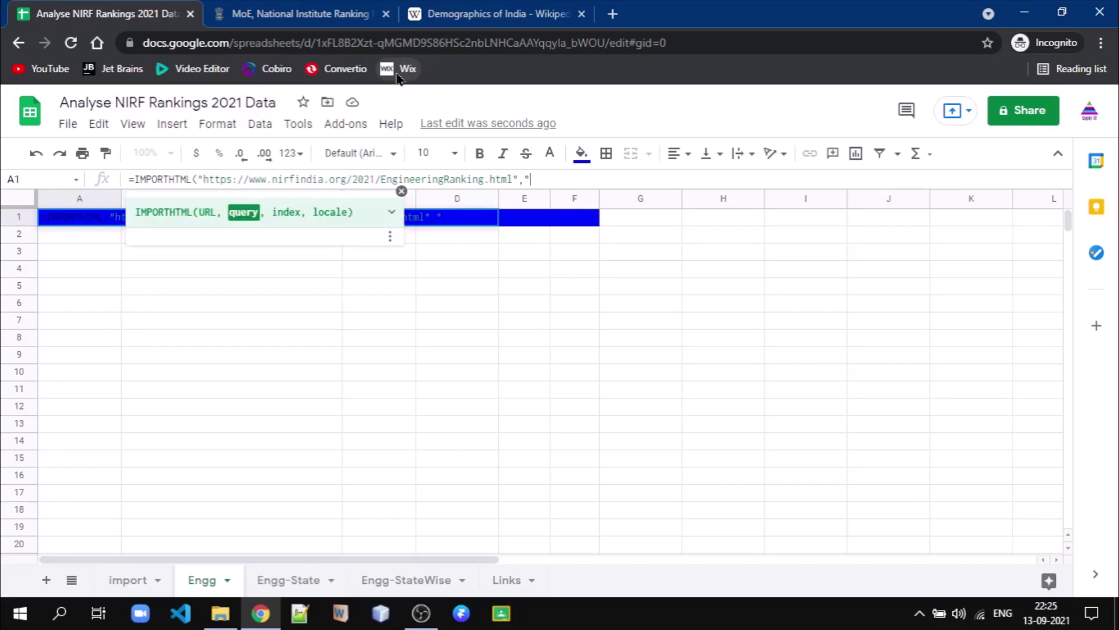
type("TABLE\",1")
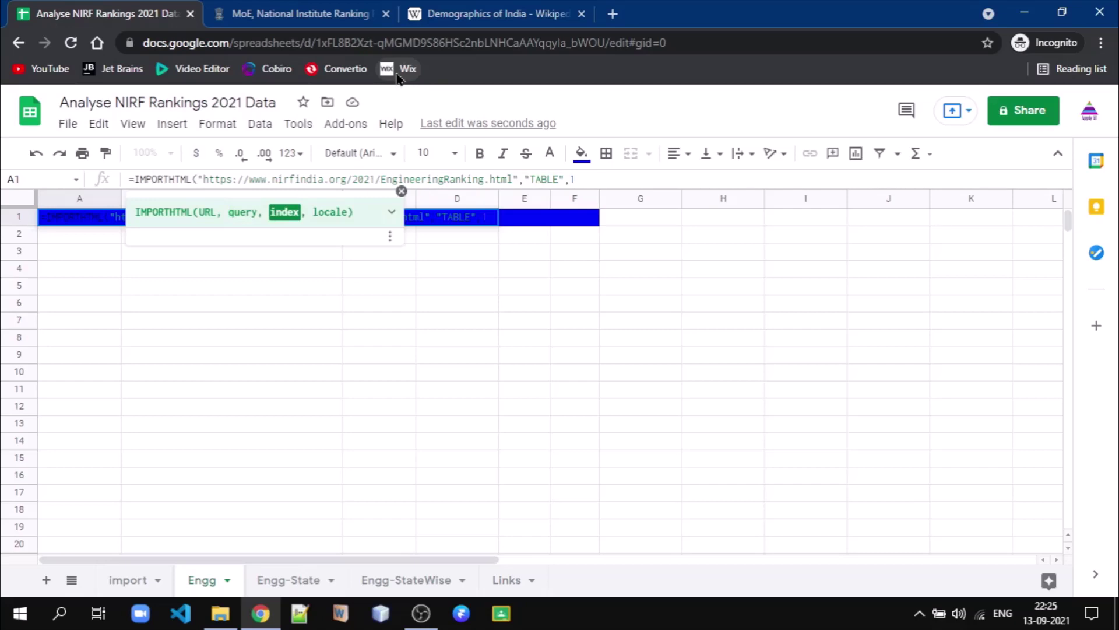
type(")")
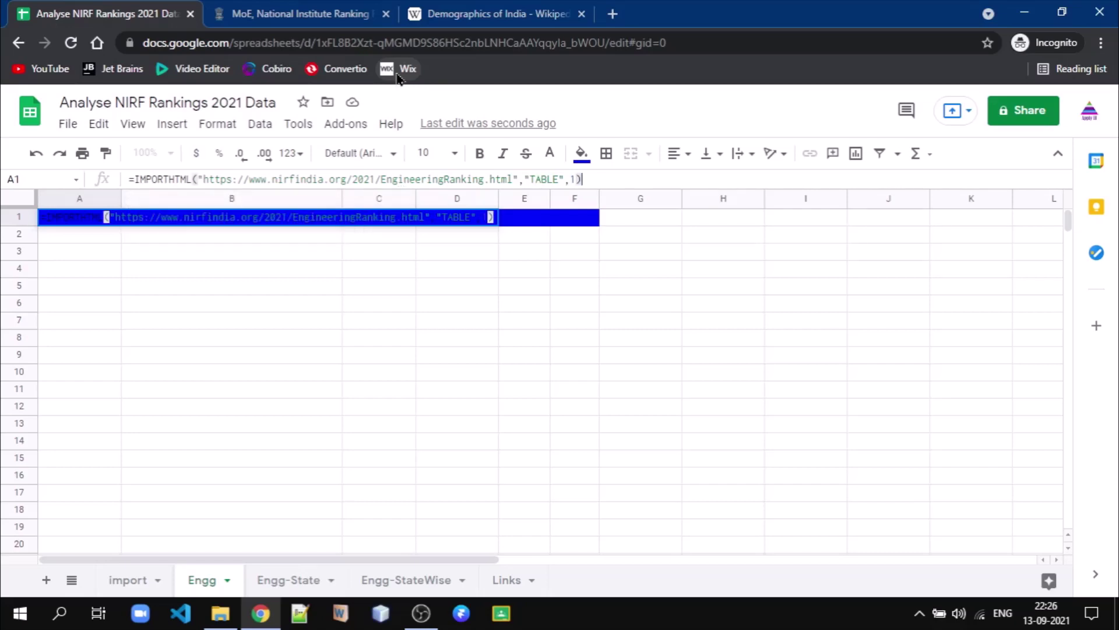
key("Return")
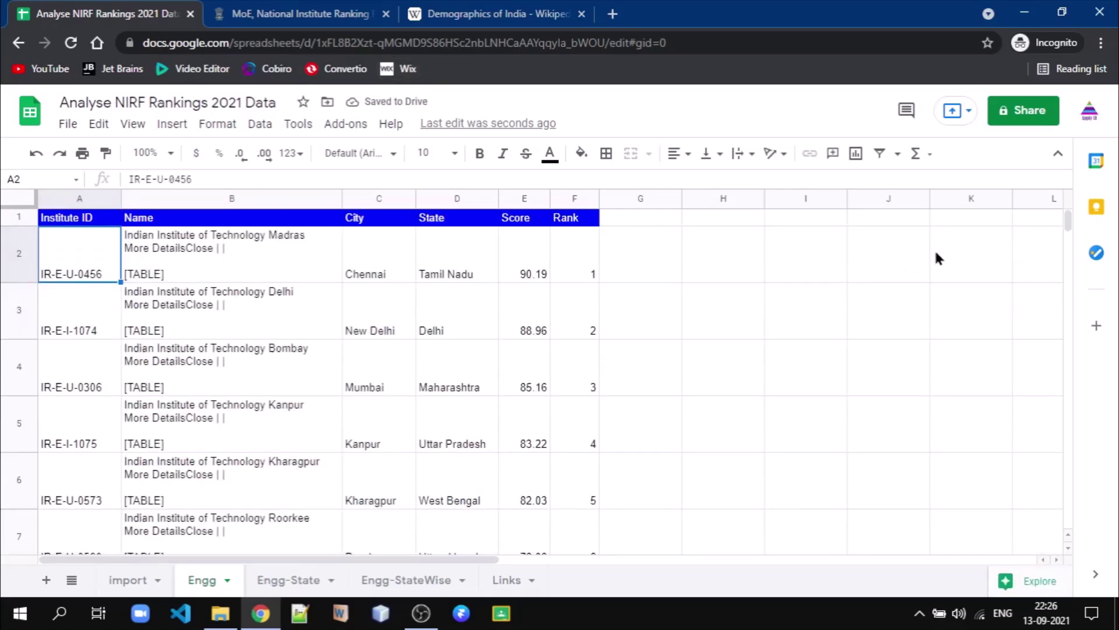
Review the imported engineering rankings through the last row and return to the NIRF Engineering page to compare them.
left_click_drag(1070, 227, 1070, 361)
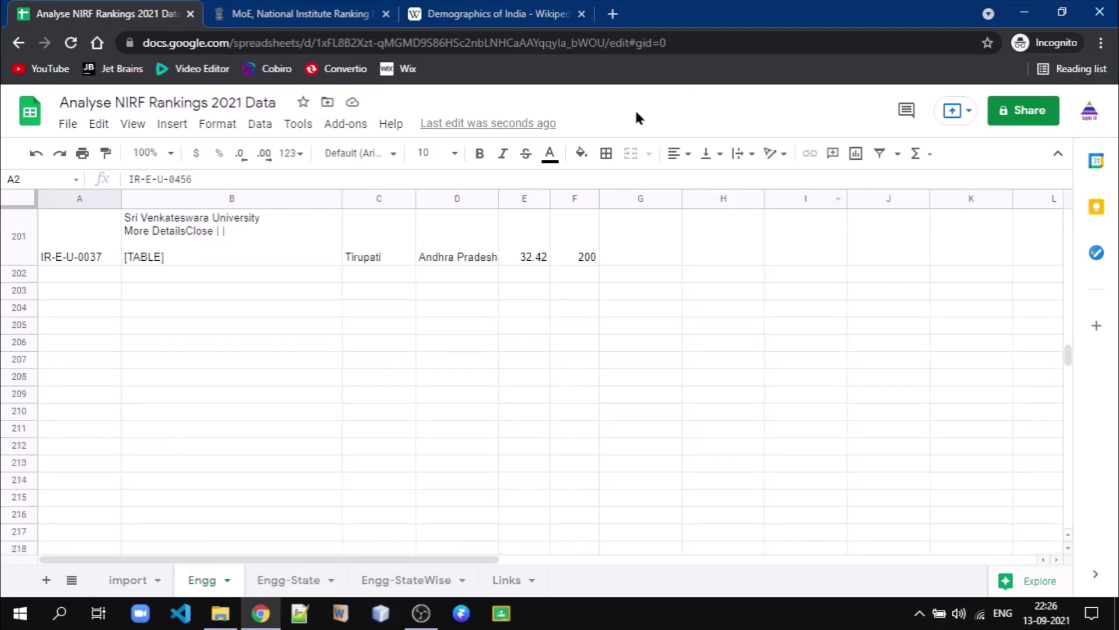
left_click(501, 14)
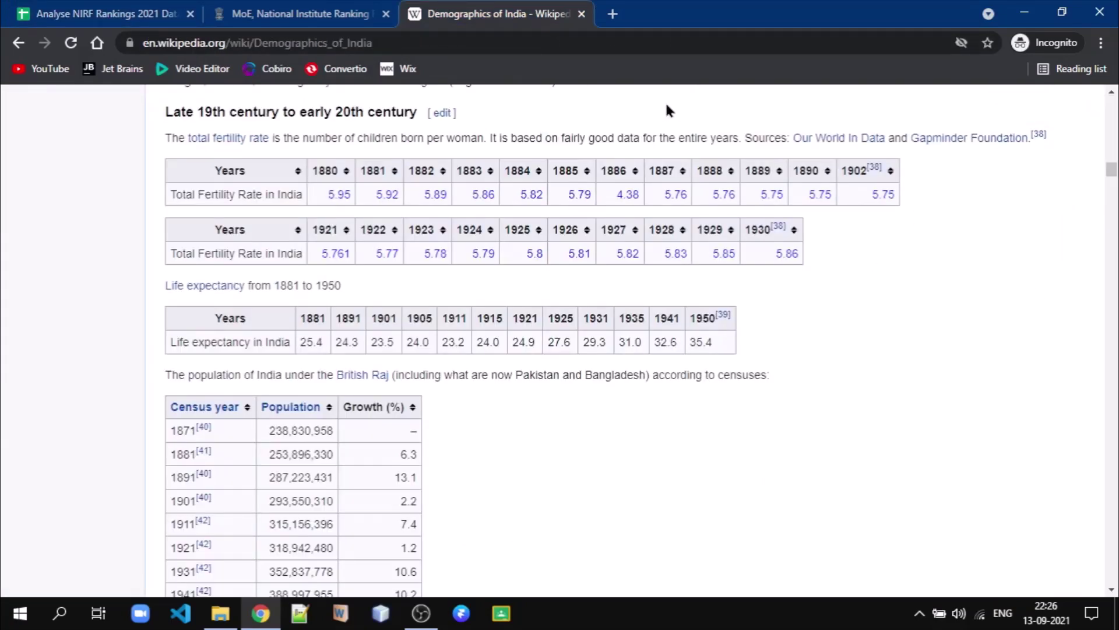
left_click(304, 13)
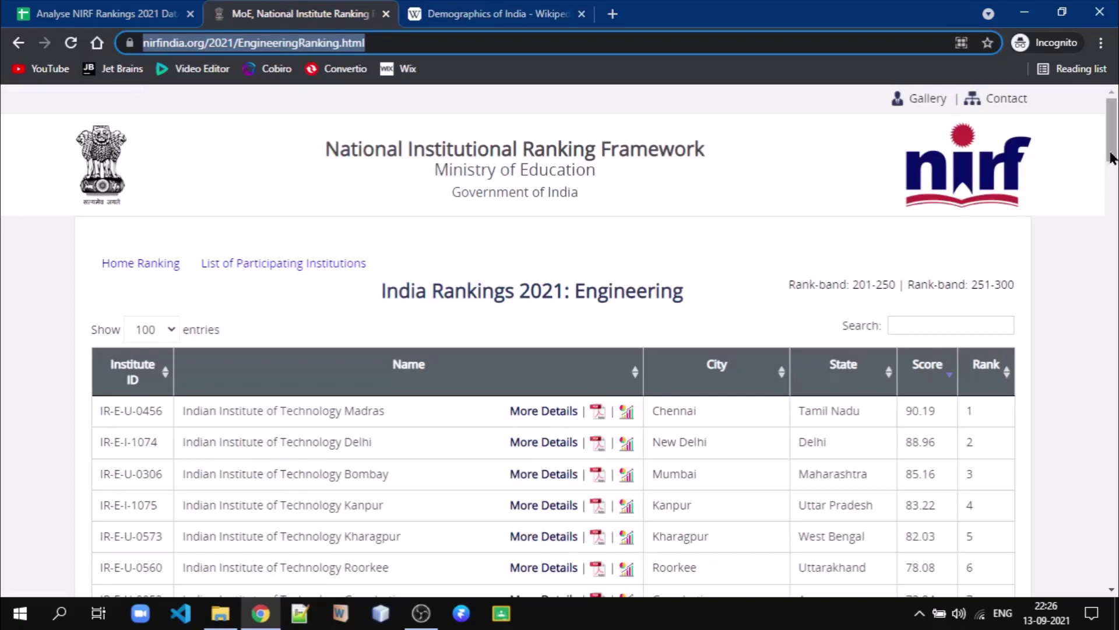
Look through both pages of the NIRF Engineering ranking table and return to the first rows of the Engg sheet.
left_click_drag(1112, 157, 1112, 578)
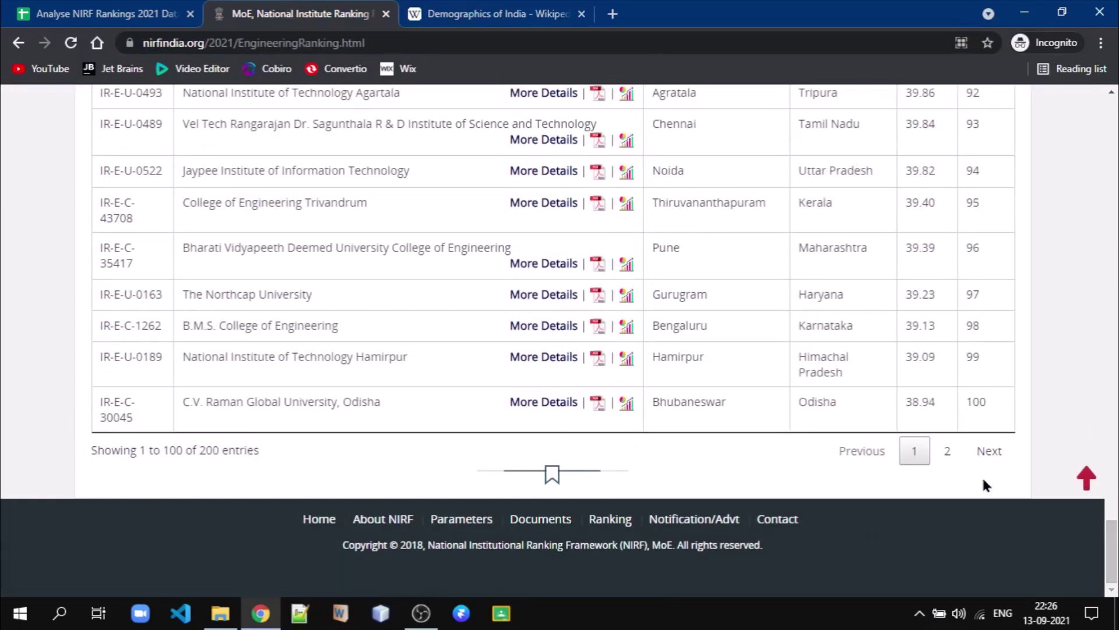
left_click(949, 450)
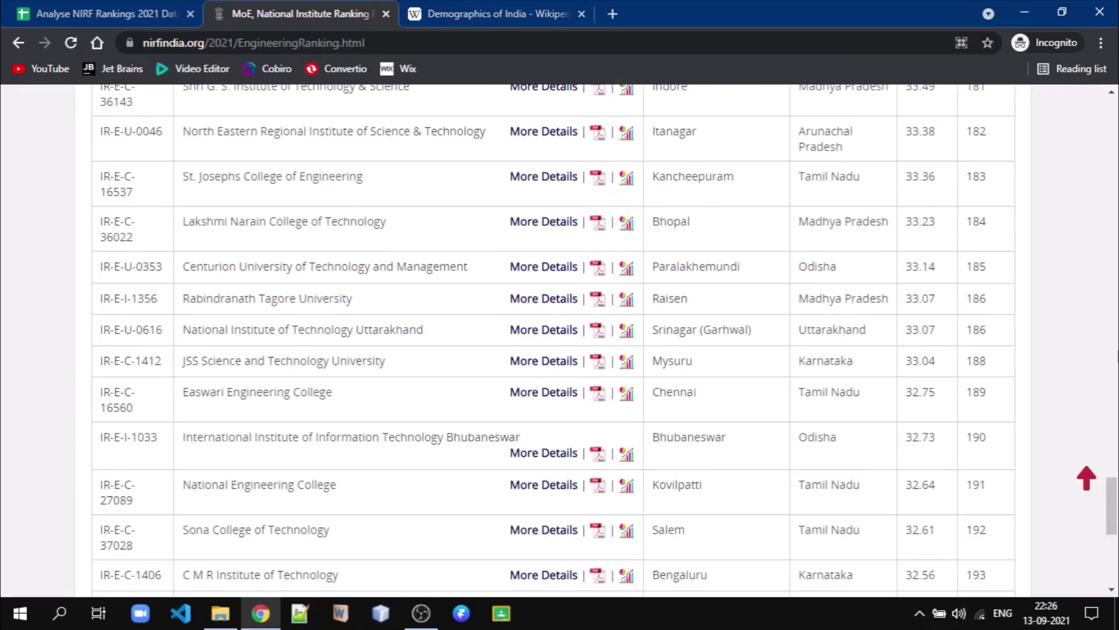
left_click_drag(1114, 527, 1111, 210)
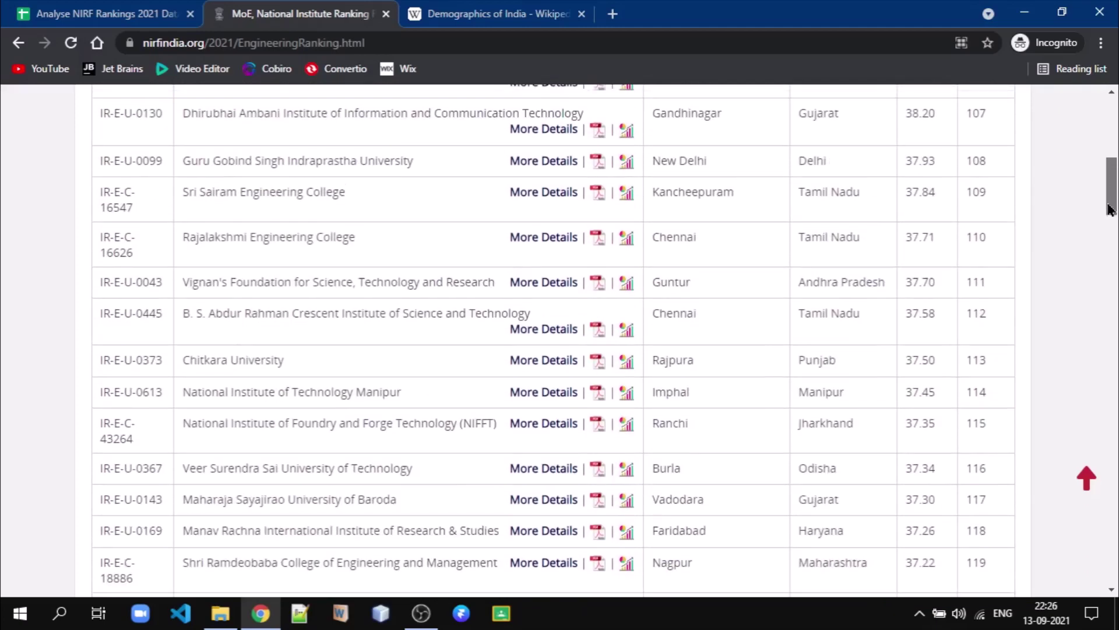
left_click(74, 8)
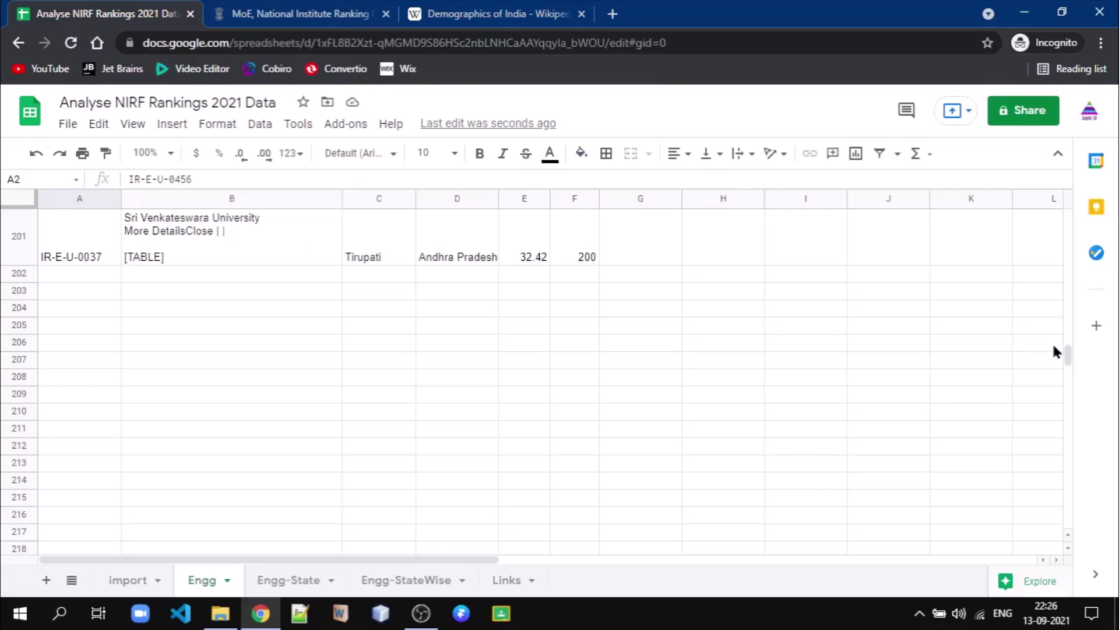
left_click_drag(1063, 351, 1062, 201)
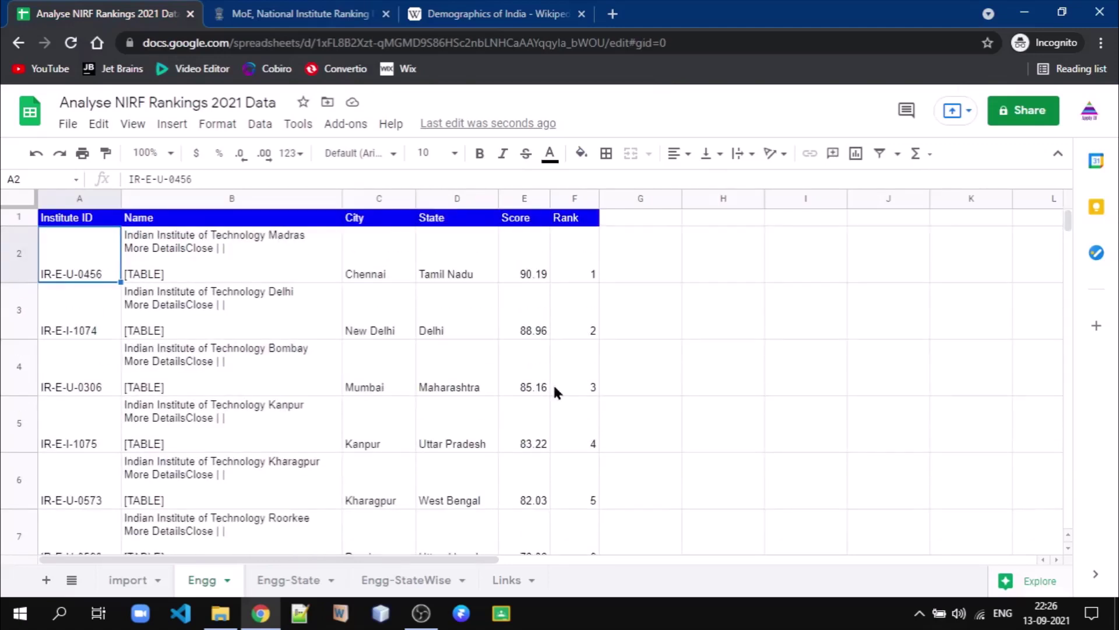
Examine the UNIQUE formula in B2 of the Engg-State sheet and its source State column D in the Engg sheet.
left_click(279, 585)
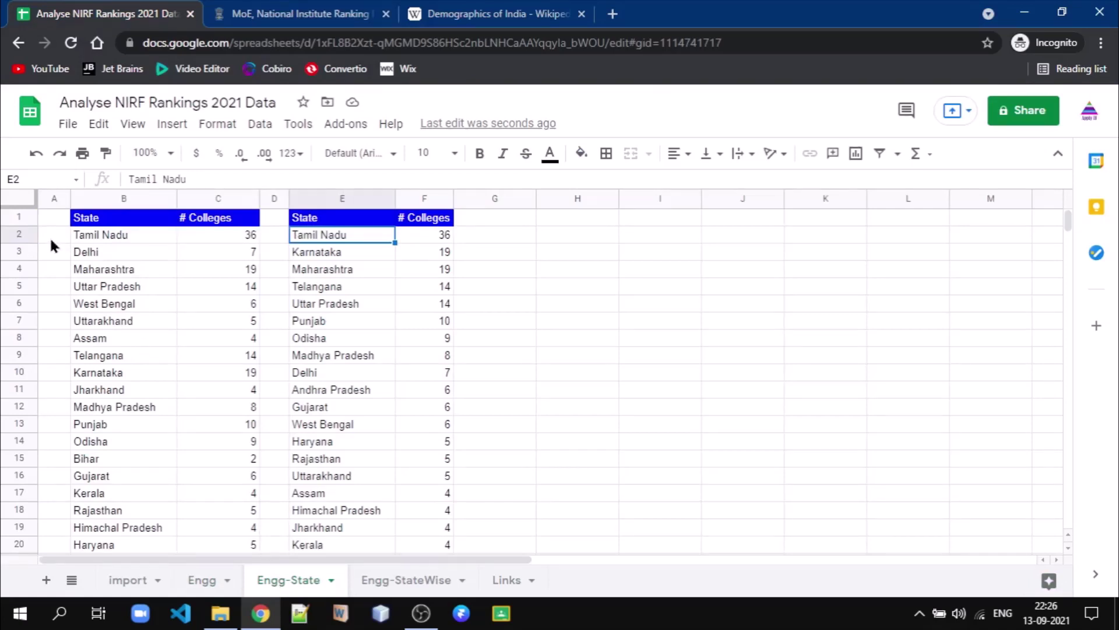
left_click(90, 236)
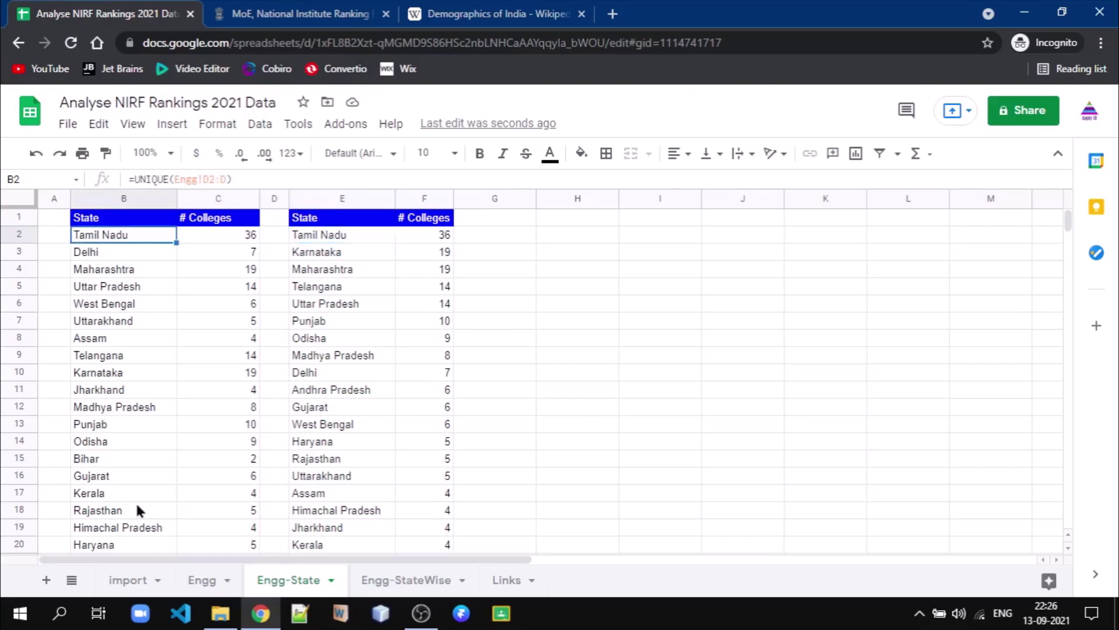
left_click(204, 588)
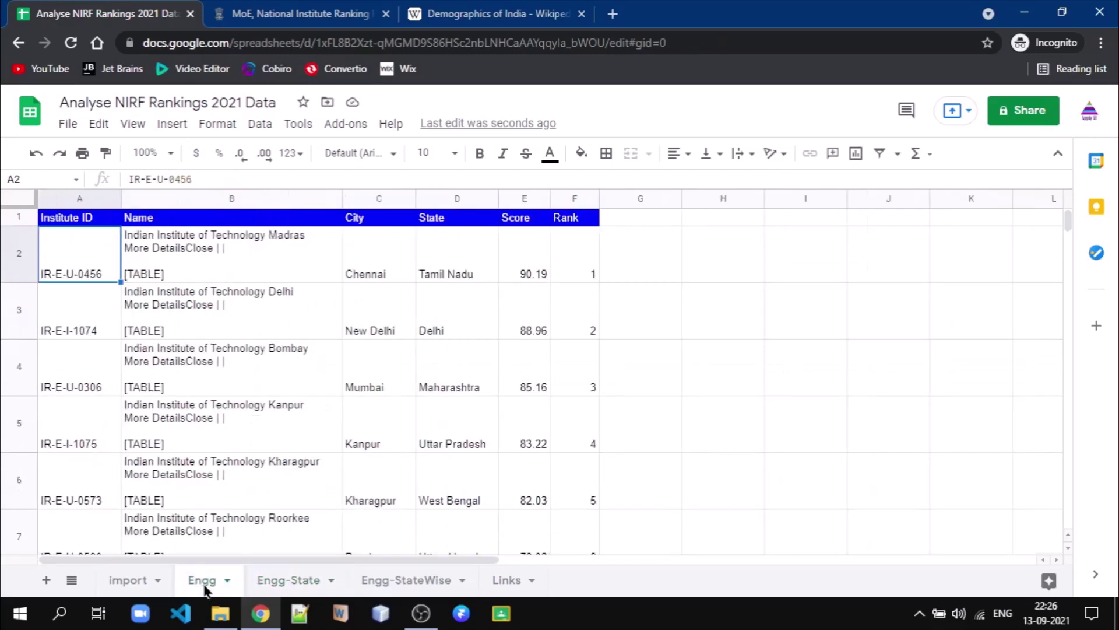
left_click(454, 198)
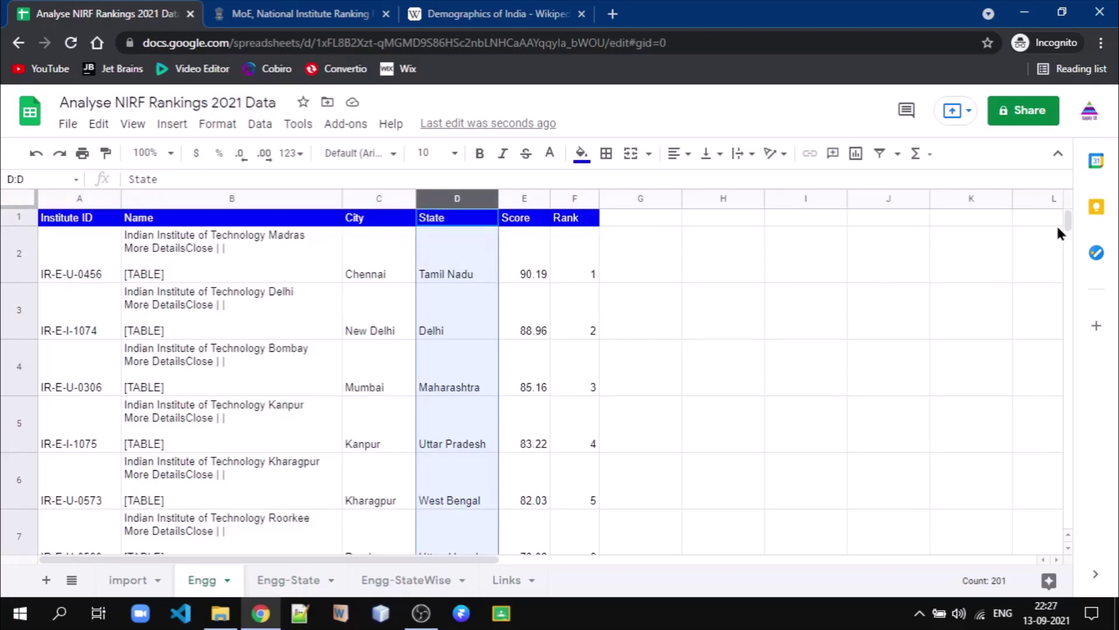
left_click_drag(1067, 228, 1067, 204)
left_click(305, 582)
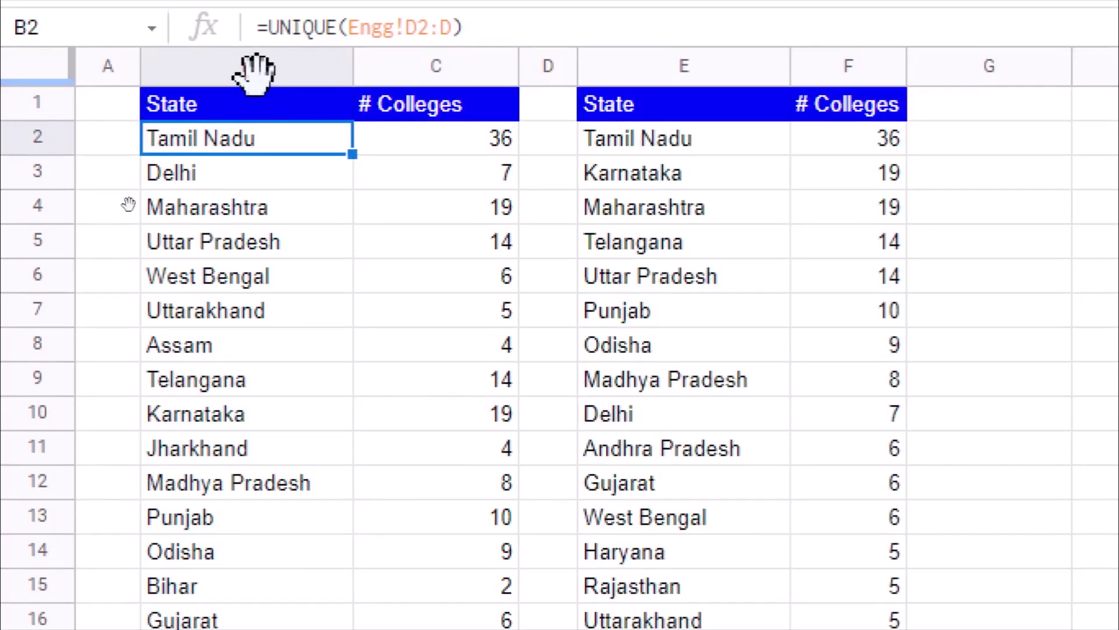
Inspect the COUNTIF formula in C2 of Engg-State, including its arguments, alongside the UNIQUE formula in B2.
left_click(394, 148)
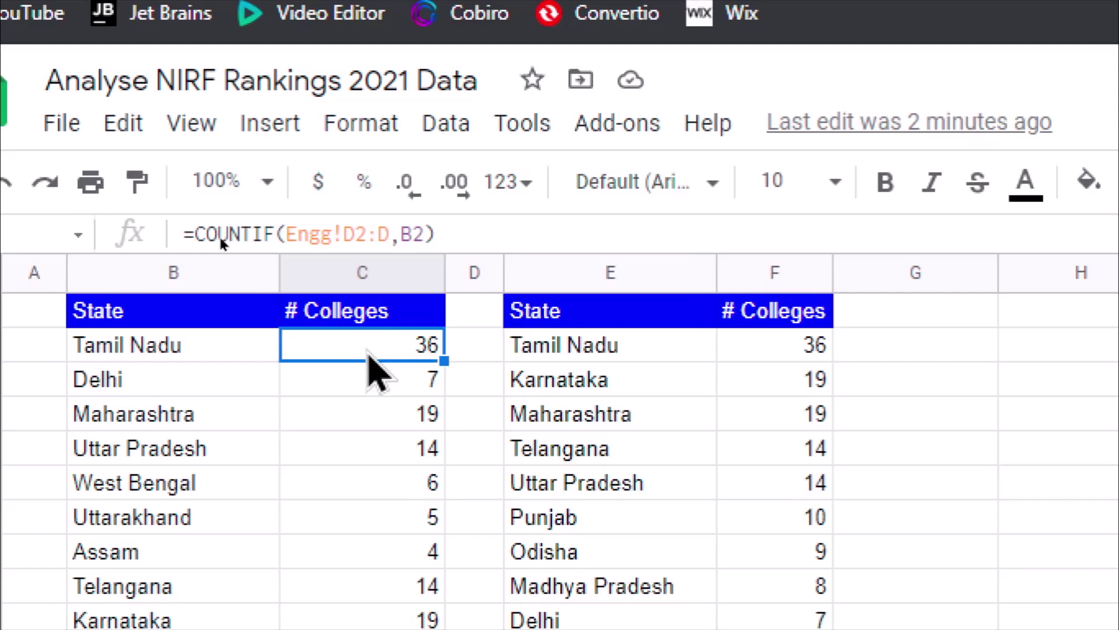
left_click(290, 238)
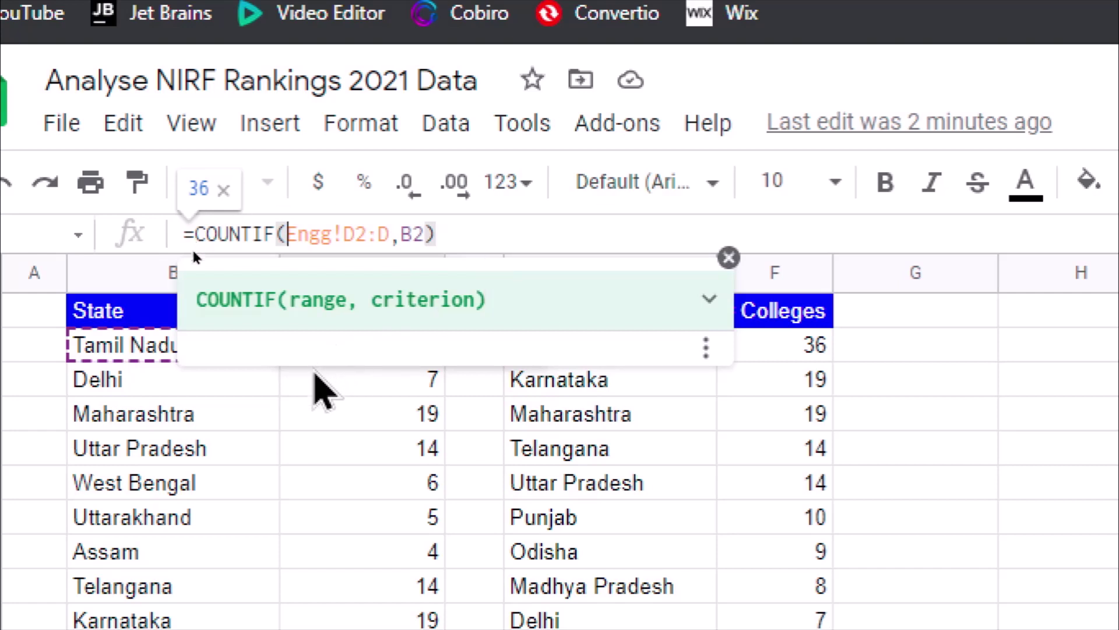
key("Escape")
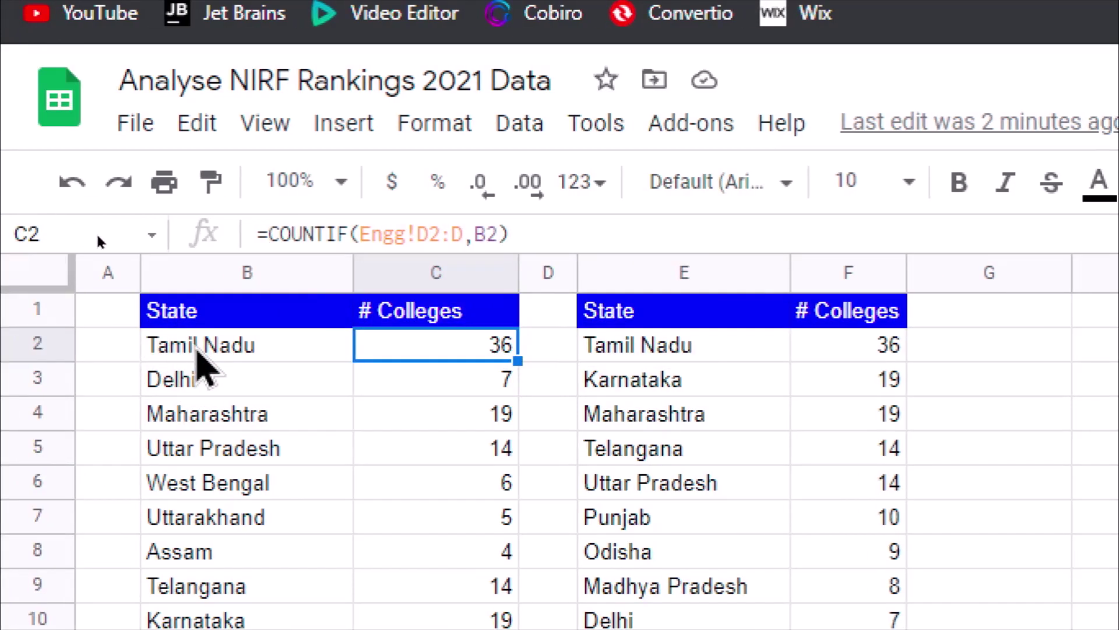
left_click(196, 349)
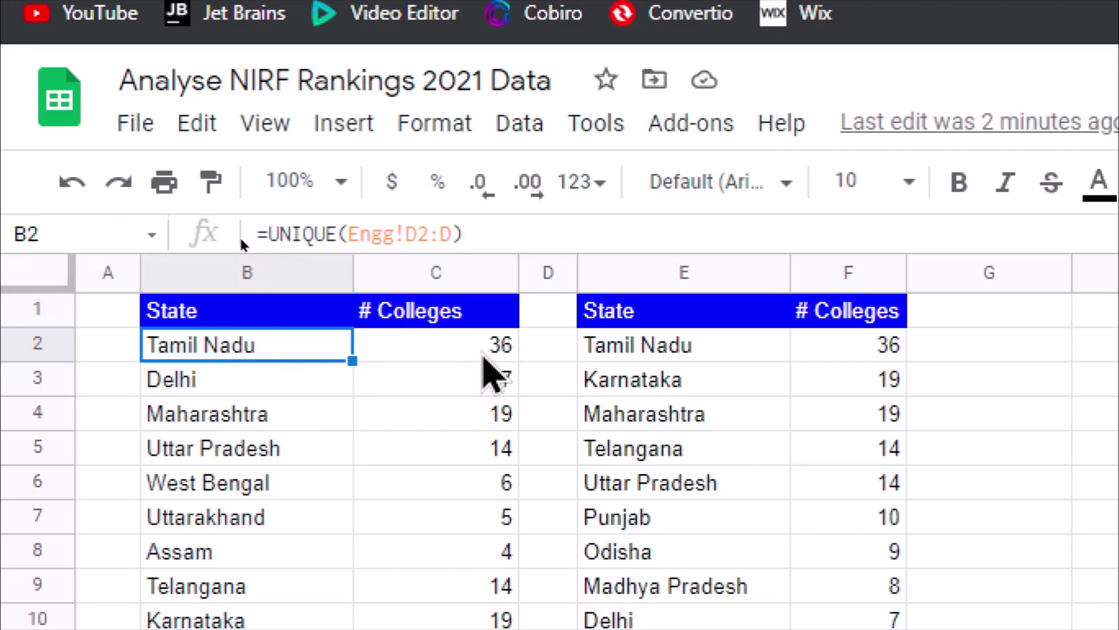
key("Right")
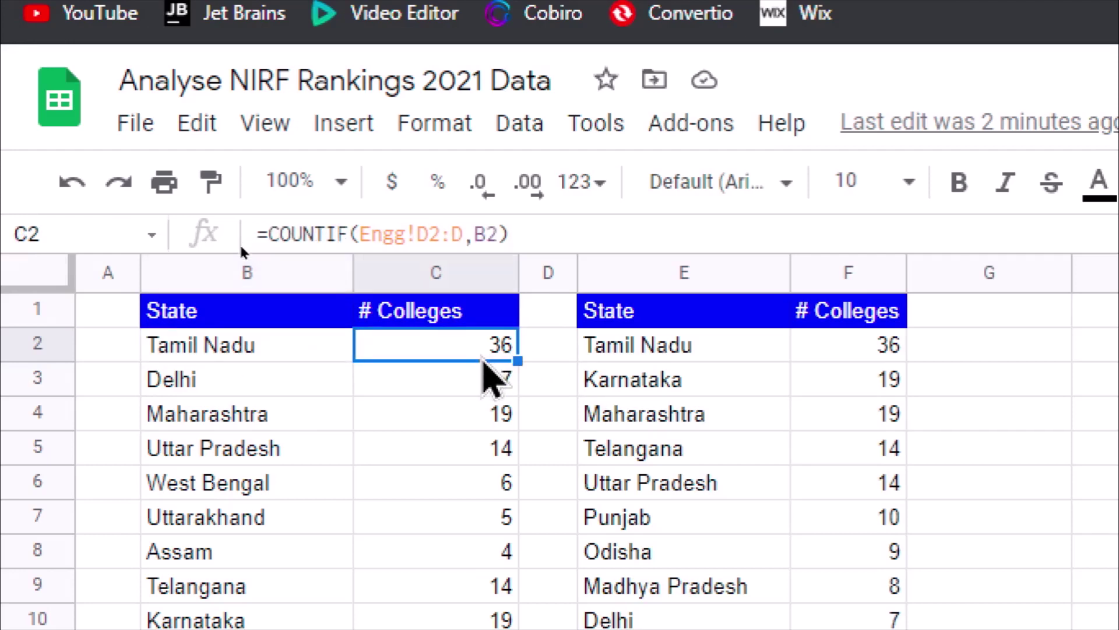
Step through the # Colleges cells from C3 down to C19 to review the COUNTIF formula for each state.
left_click(483, 380)
key("Down")
key("Down")
key("Down")
key("Down")
key("Down")
key("Down")
key("Down")
key("Down")
key("Down")
key("Down")
key("Down")
key("Down")
key("Down")
key("Down")
key("Down")
key("Down")
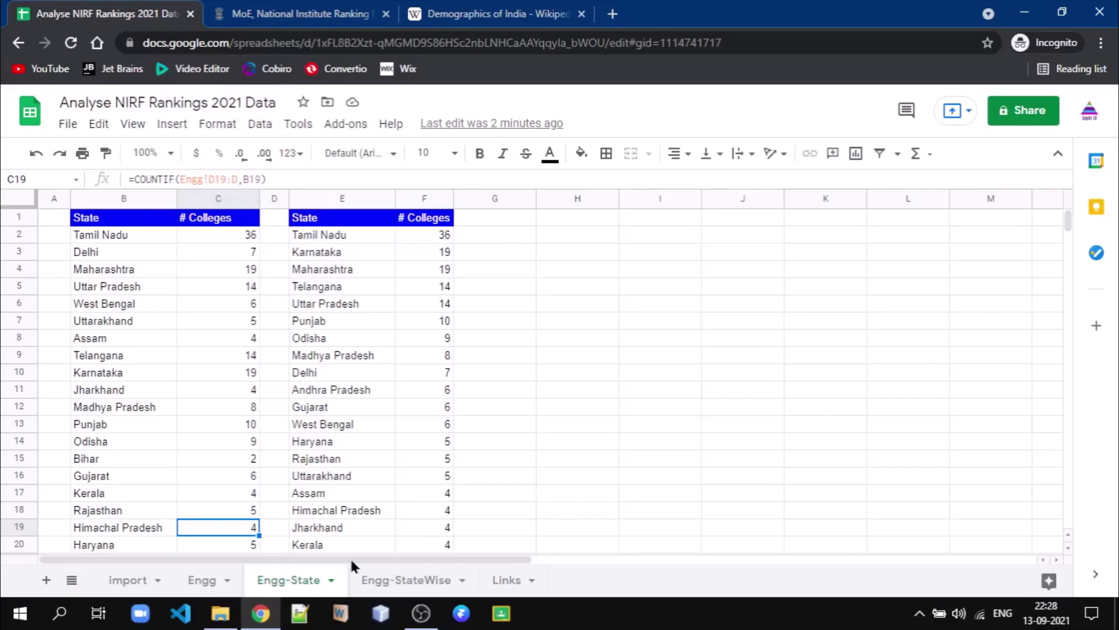
Choose Tamil Nadu as the state in C1 of the Engg-StateWise sheet and check the institute count formula in F1.
left_click(373, 582)
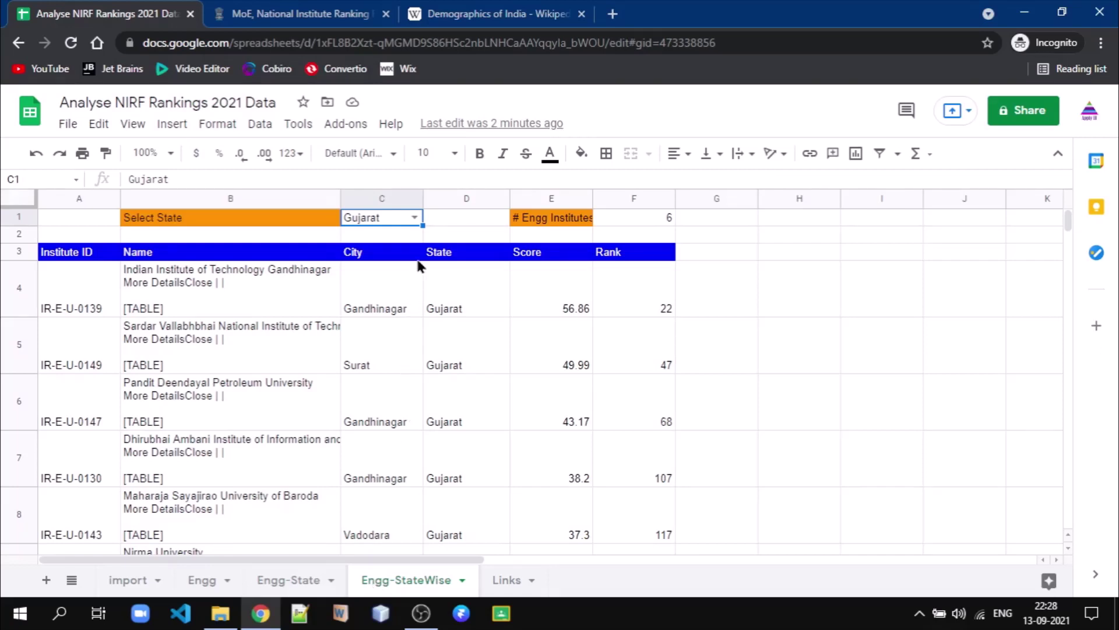
left_click(415, 217)
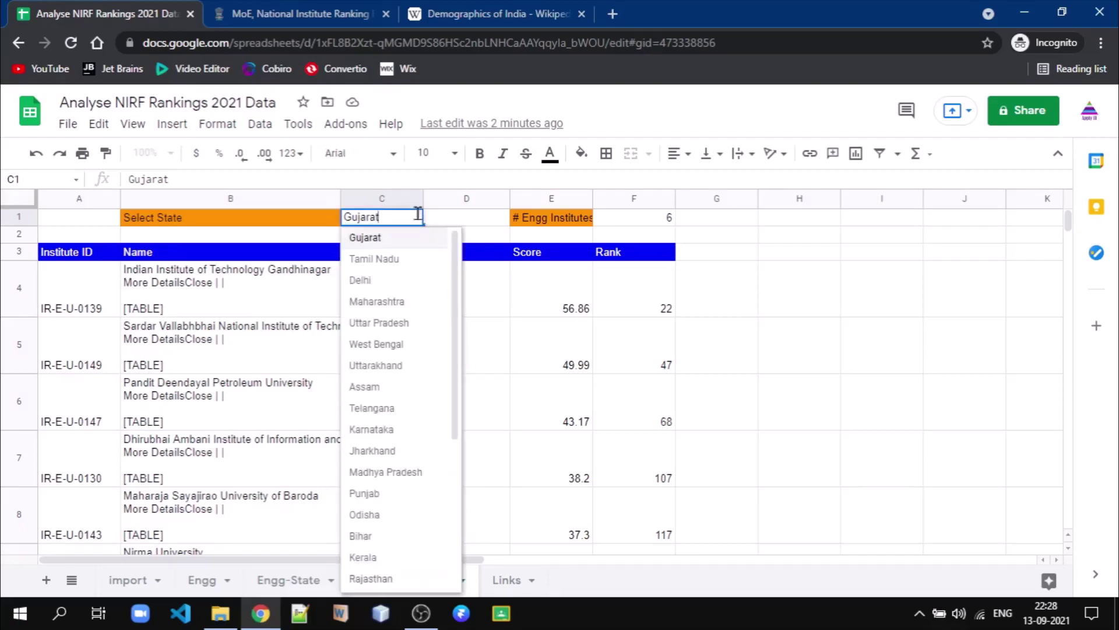
left_click(398, 260)
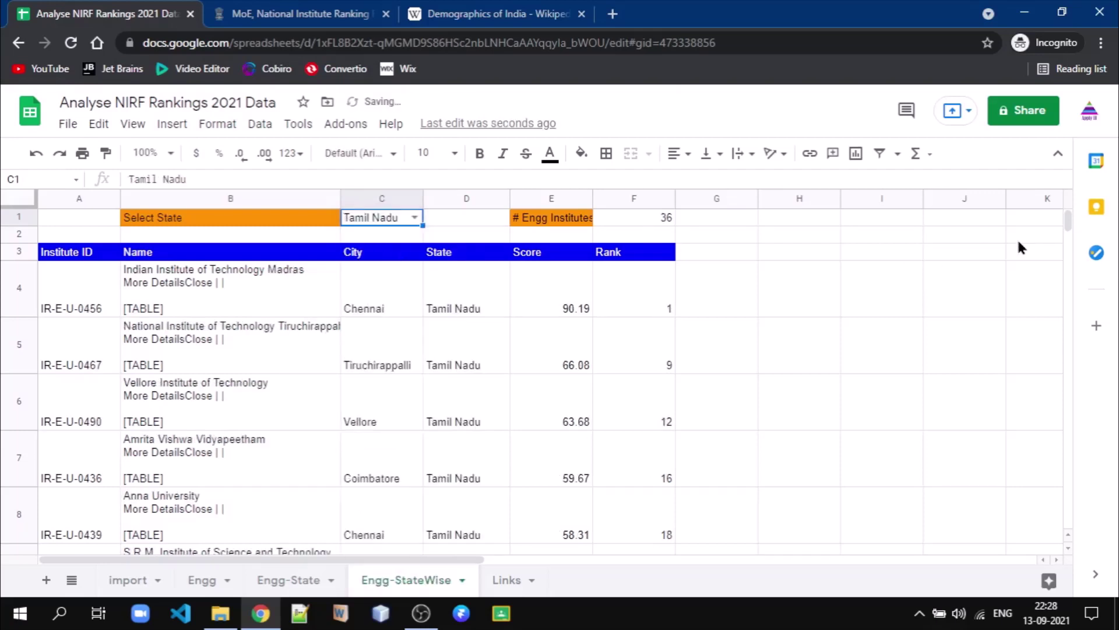
left_click(660, 221)
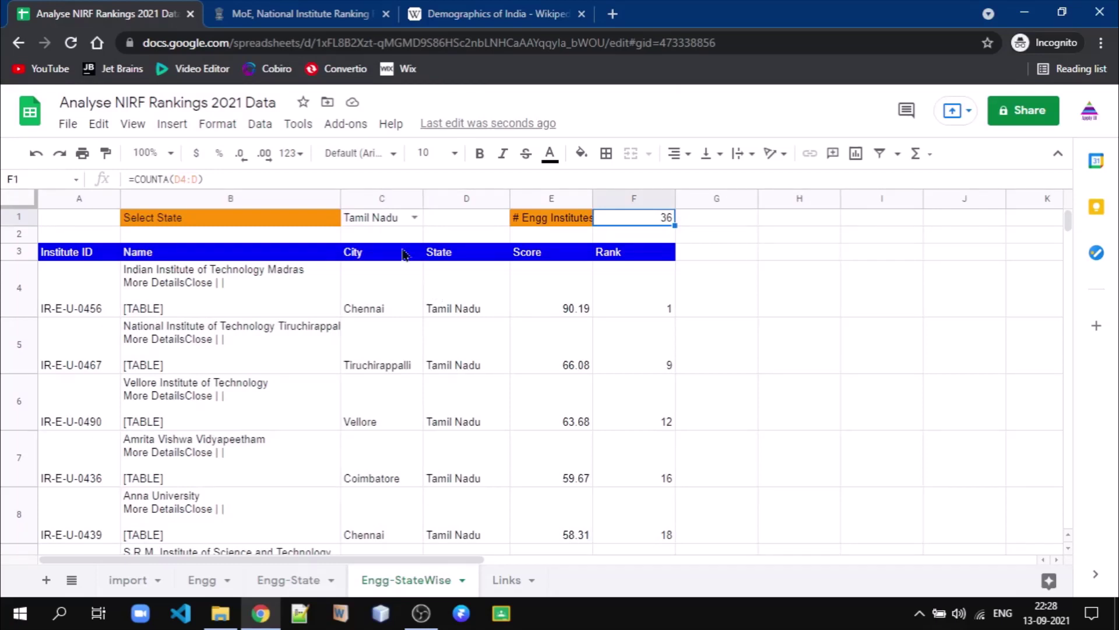
Review the data validation rule of state cell C1 and its source column B on Engg-State, then return to Engg-StateWise.
left_click(384, 222)
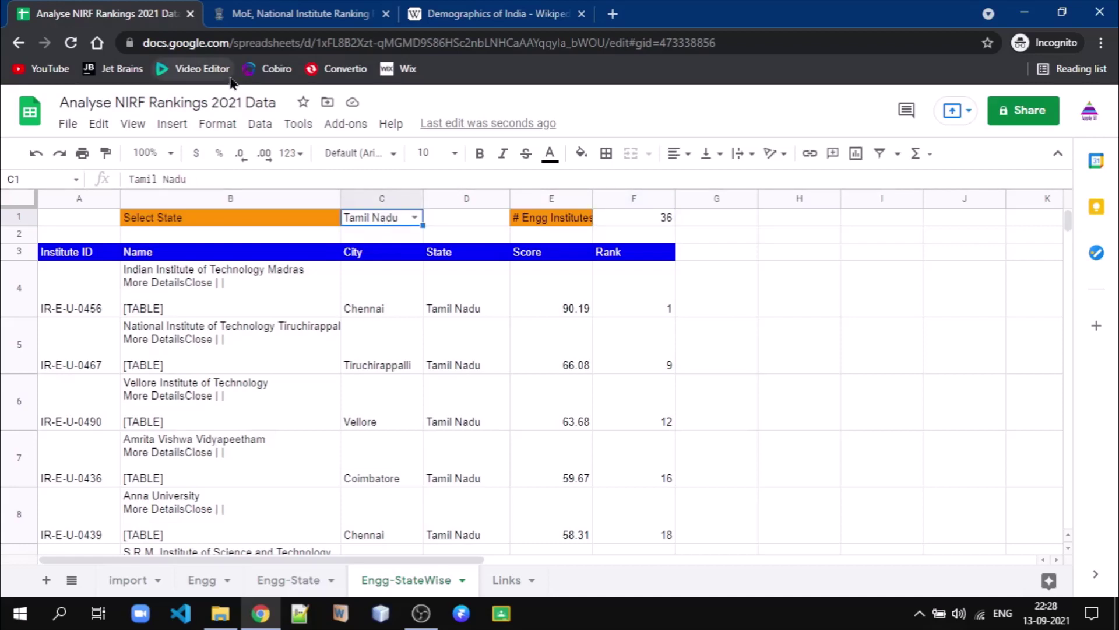
left_click(262, 126)
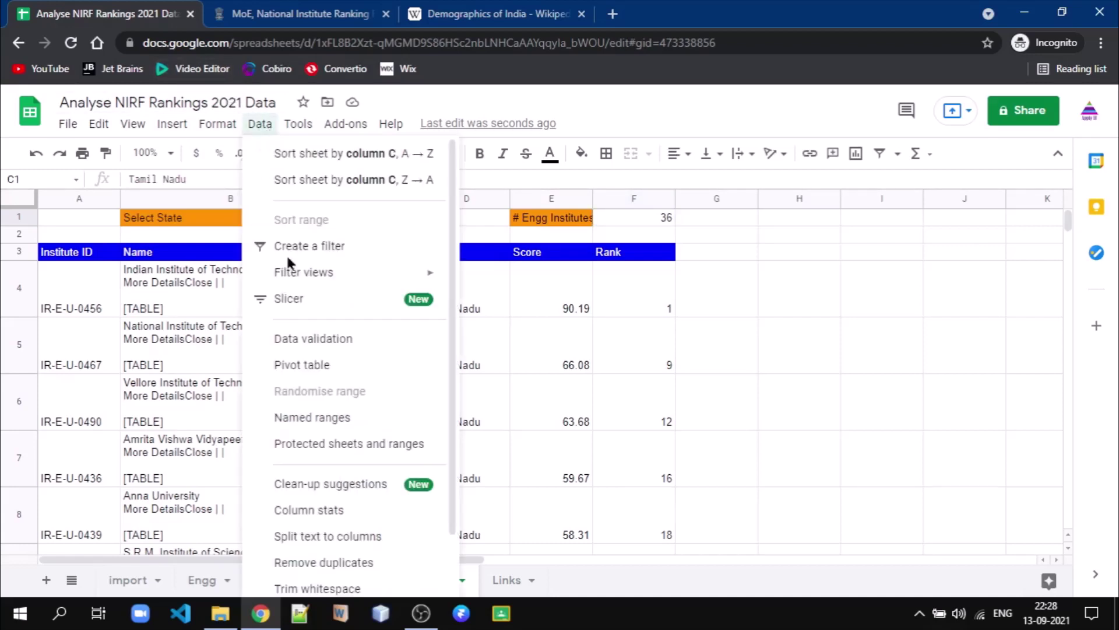
left_click(307, 337)
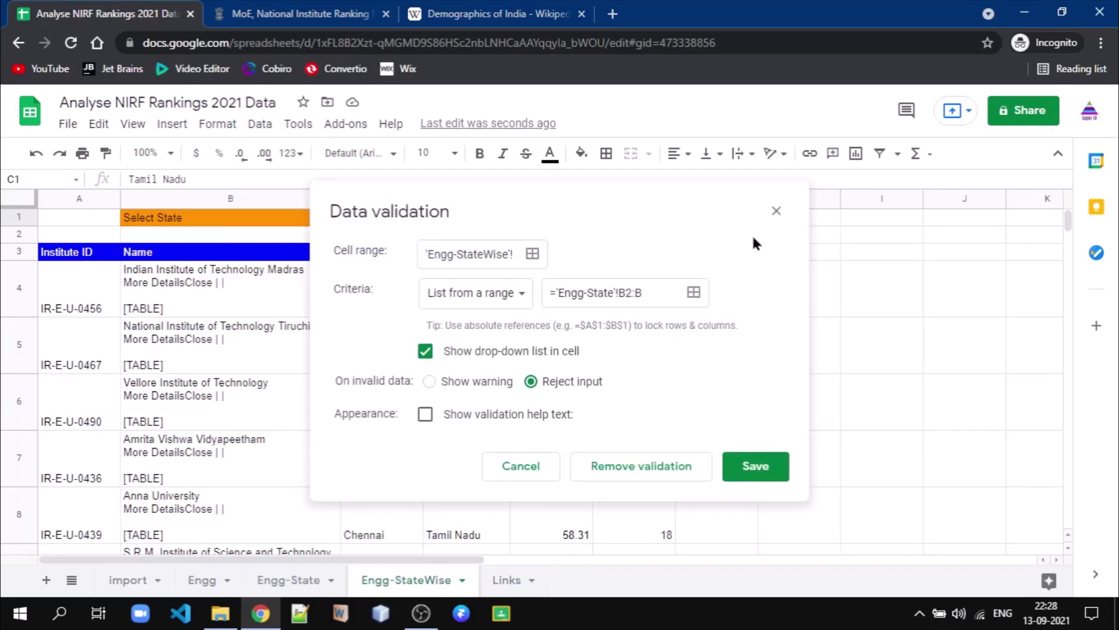
left_click(776, 211)
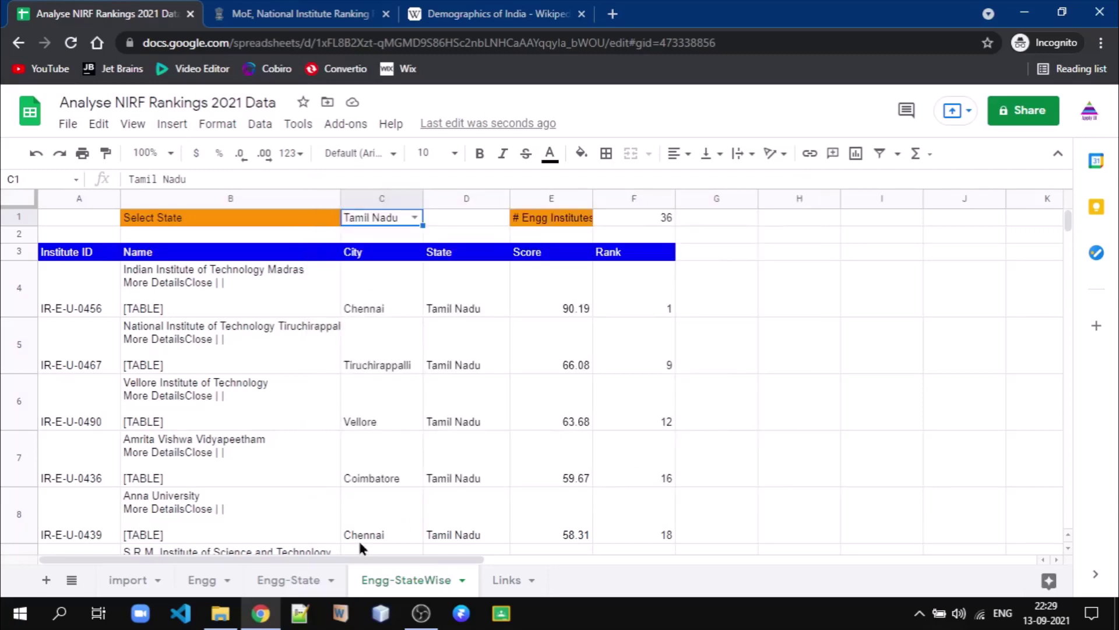
left_click(291, 580)
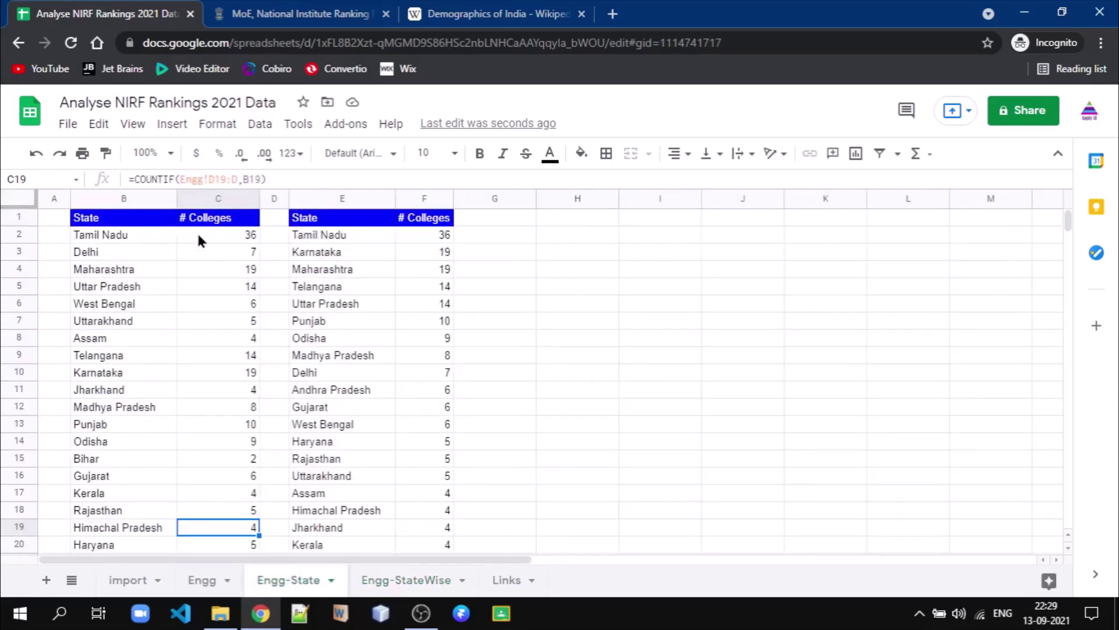
left_click(126, 199)
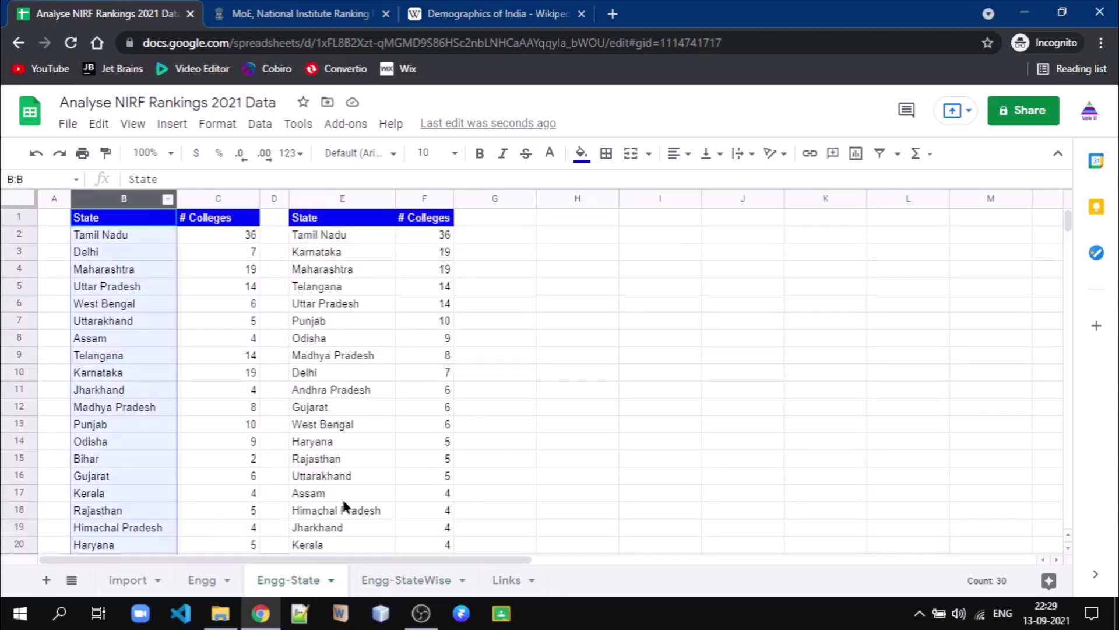
left_click(394, 579)
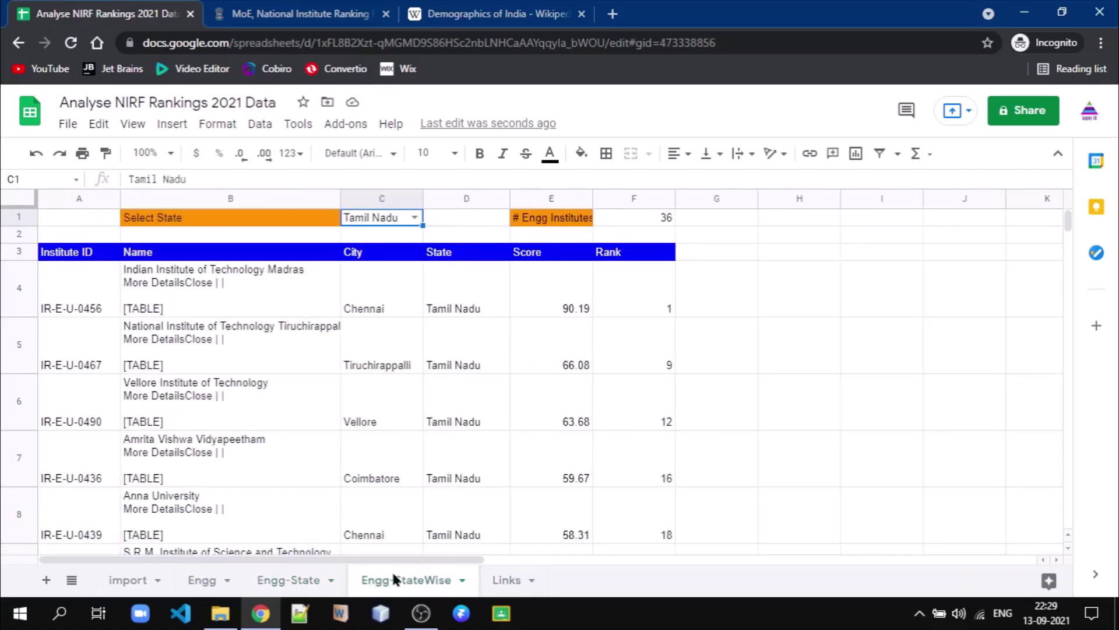
Examine the data and query arguments of the QUERY formula in A3, and select the state cell C1 that it references.
left_click(89, 254)
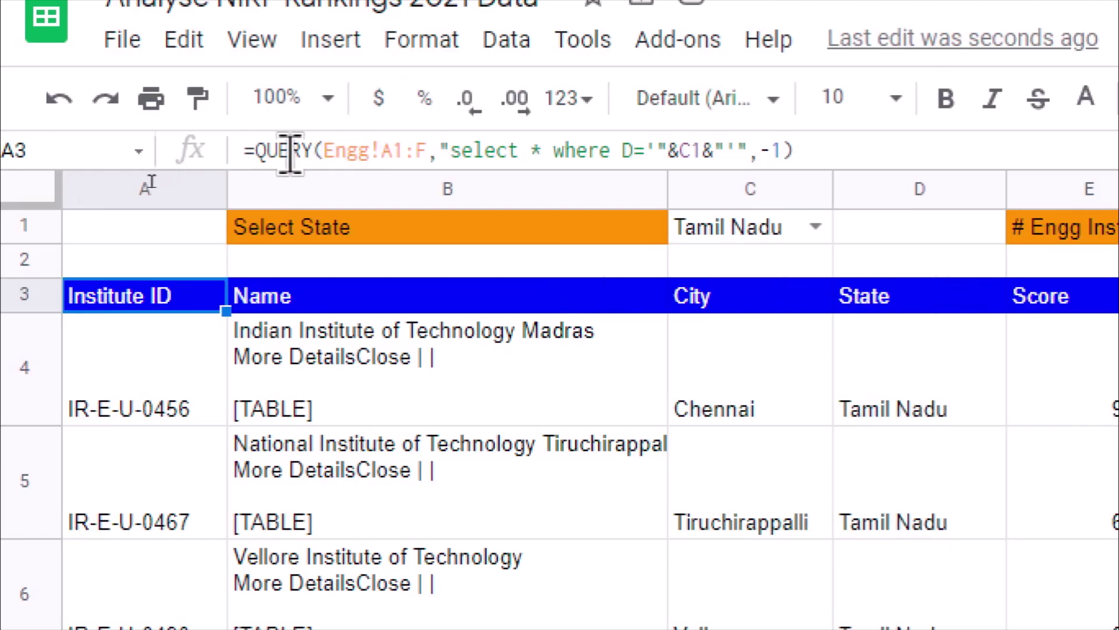
left_click(327, 153)
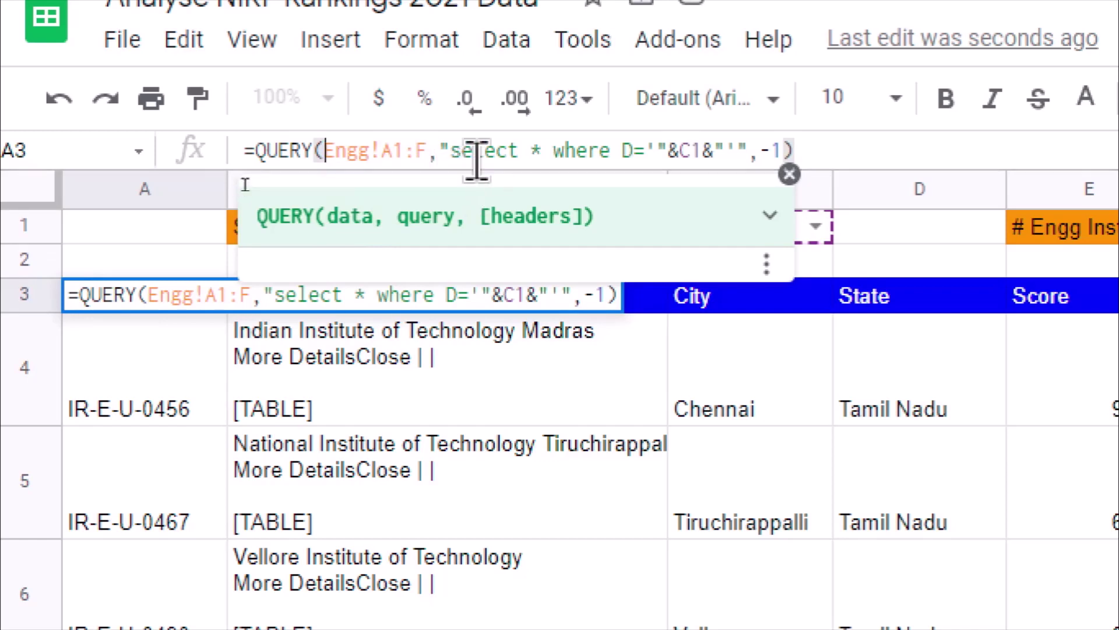
key("Right")
key("Right")
key("Right")
key("Right")
key("Right")
key("Right")
key("Right")
key("Right")
key("Right")
key("Right")
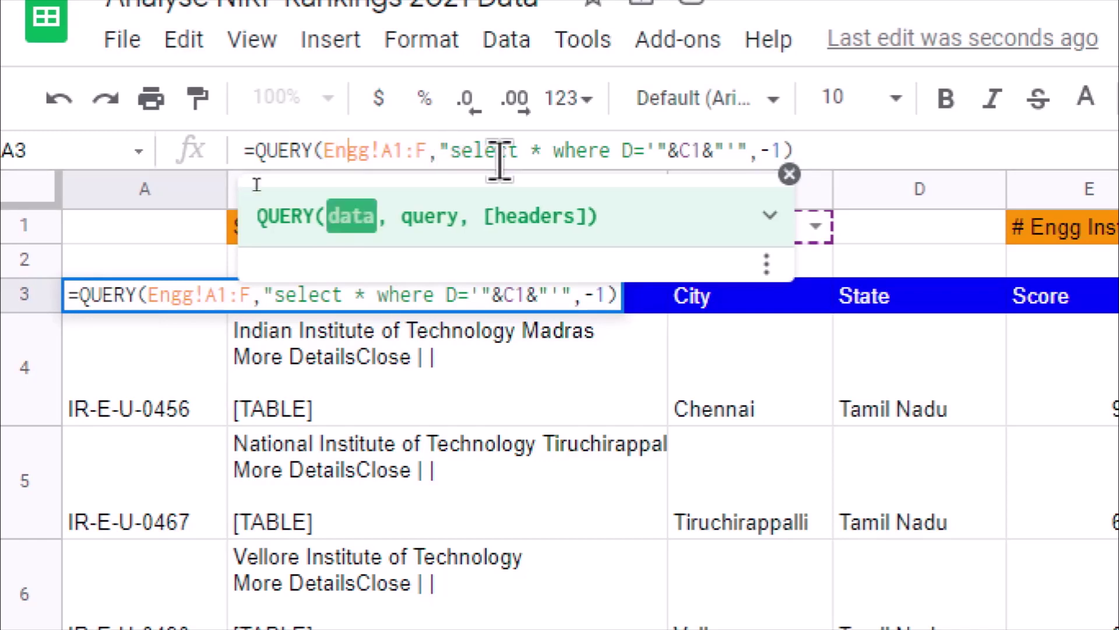
key("Right")
key("Right")
key("Right")
key("Right")
key("Right")
key("Right")
key("Right")
key("Right")
key("Right")
key("Right")
key("Right")
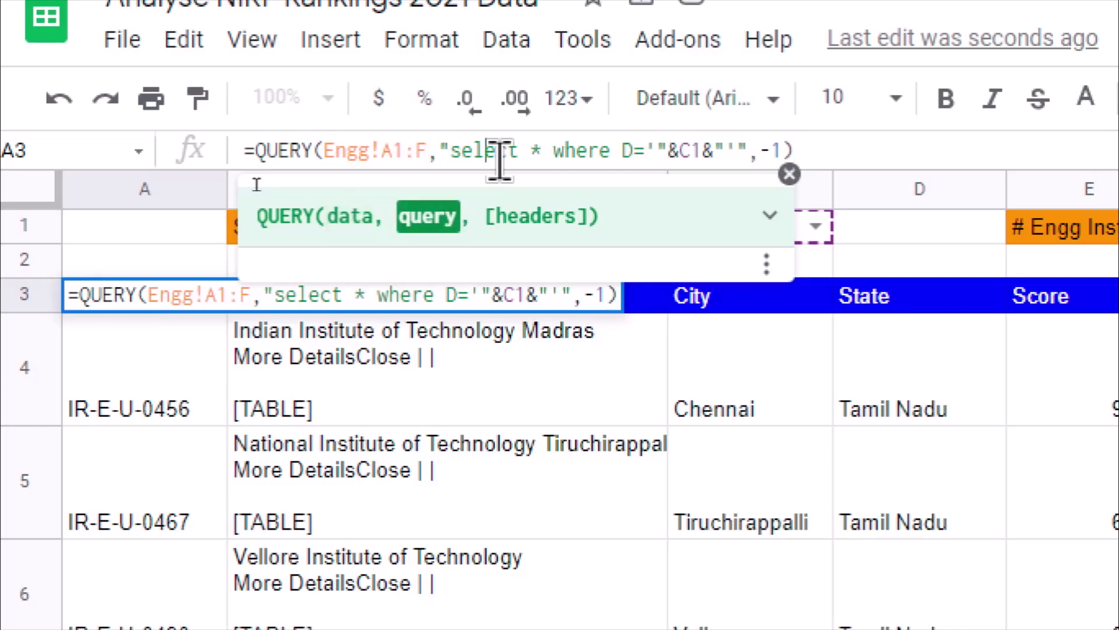
key("Right")
key("Right")
key("Right")
key("Right")
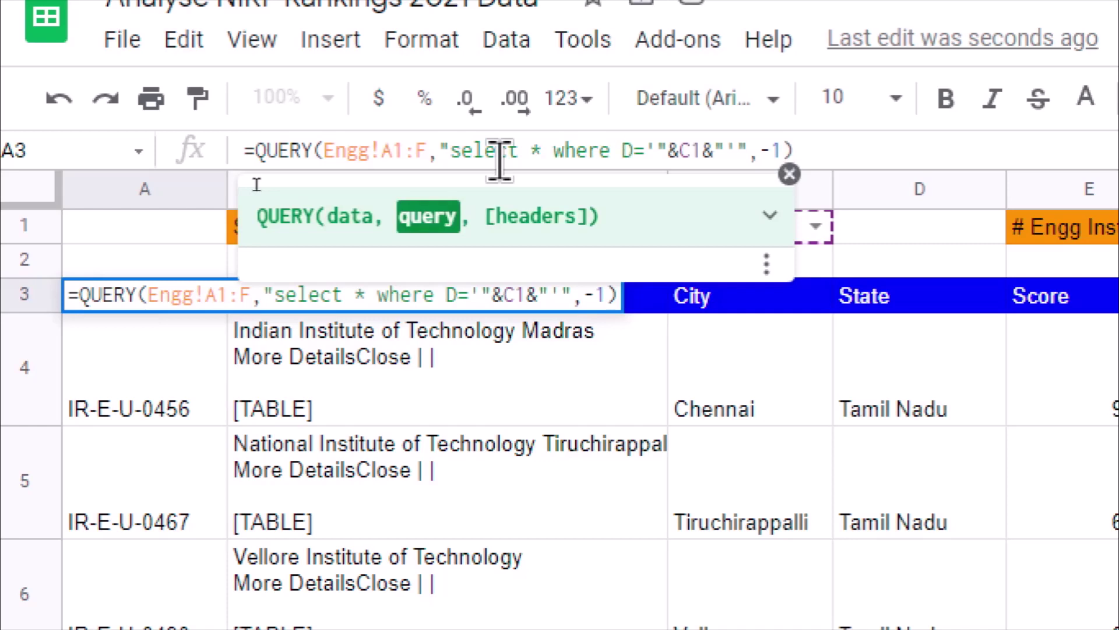
left_click(692, 152)
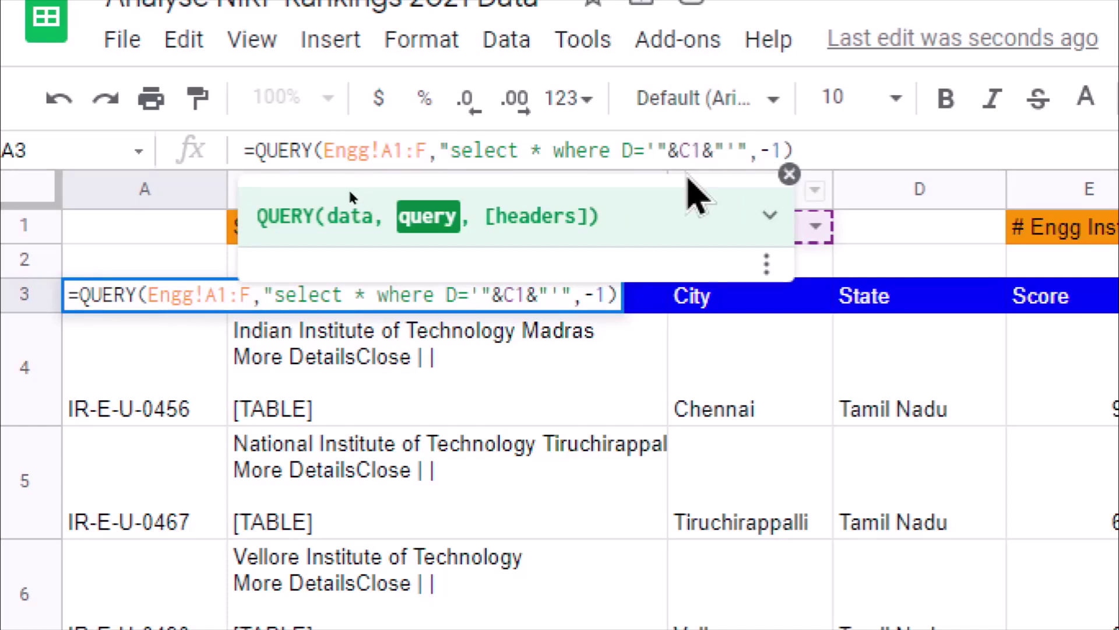
key("Escape")
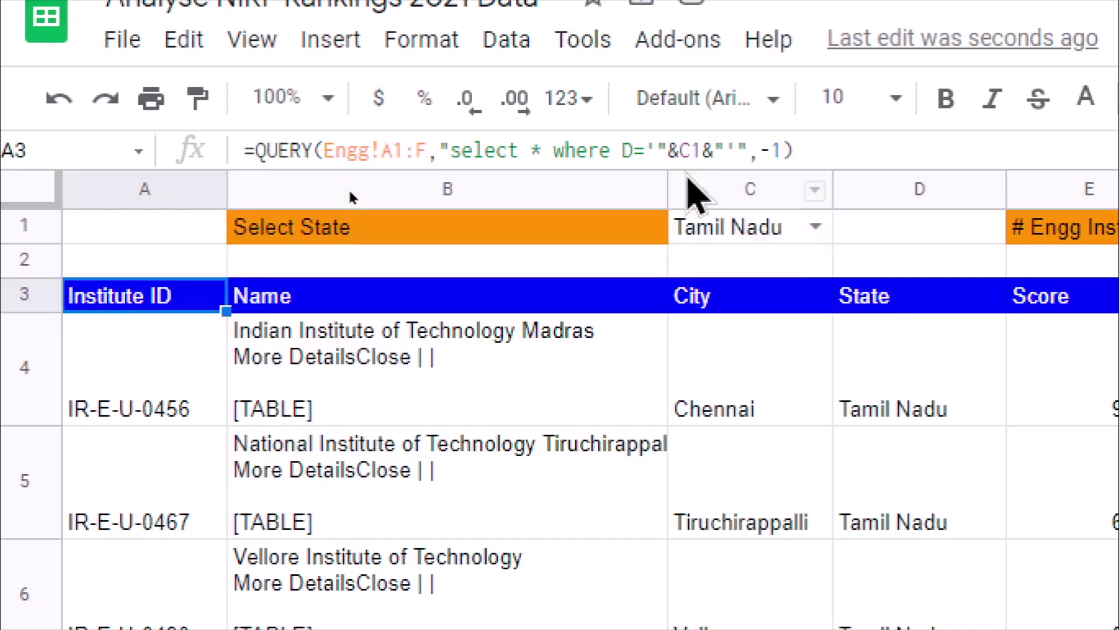
left_click(772, 247)
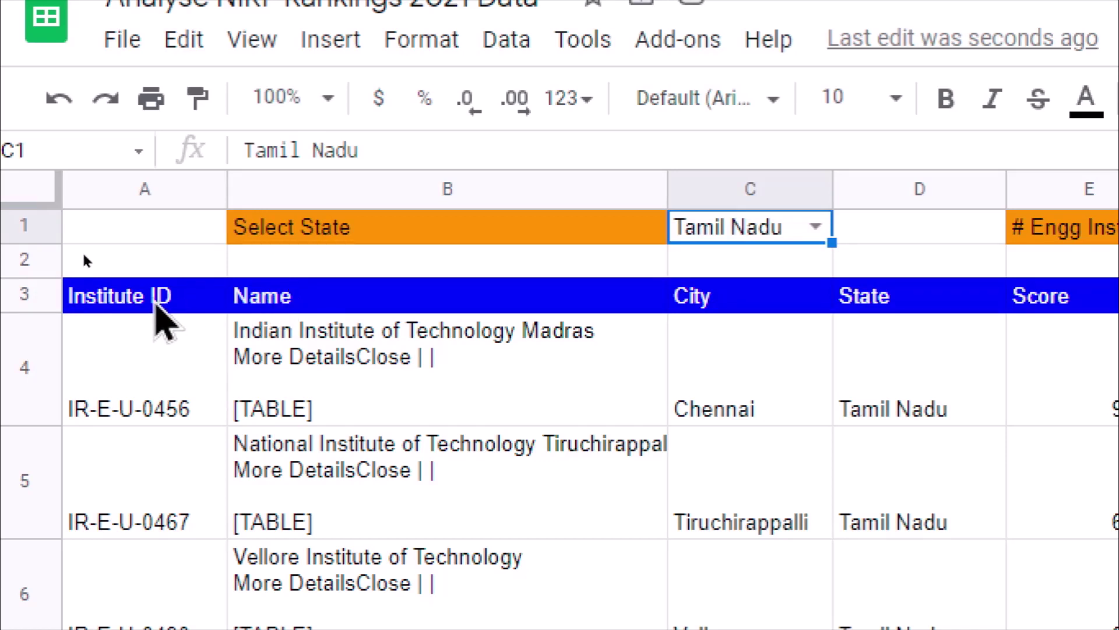
Review the header cells of the filtered list from Institute ID to Rank, then the COUNTA formula in F1 and its source column D.
left_click(155, 303)
key("Right")
key("Right")
key("Right")
key("Right")
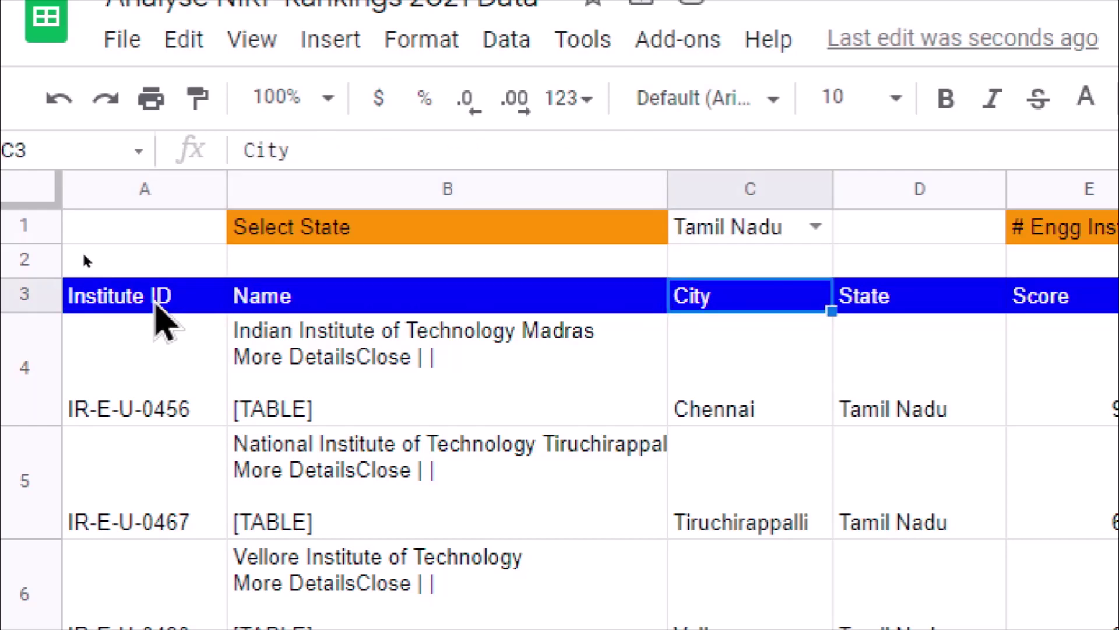
key("Right")
key("Right")
key("Right")
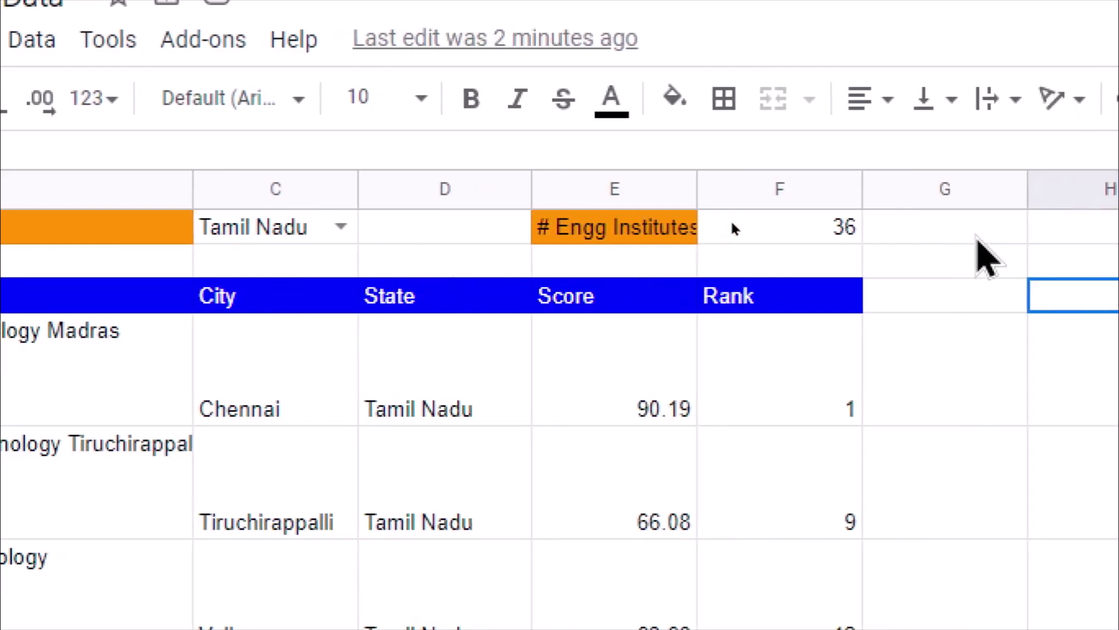
left_click(775, 227)
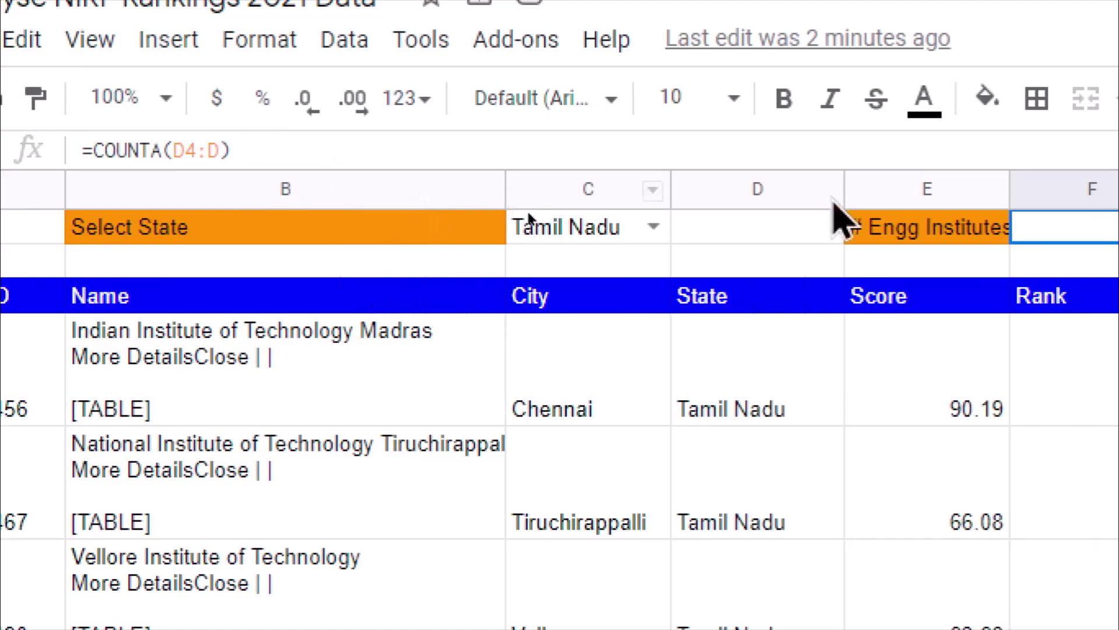
left_click(778, 187)
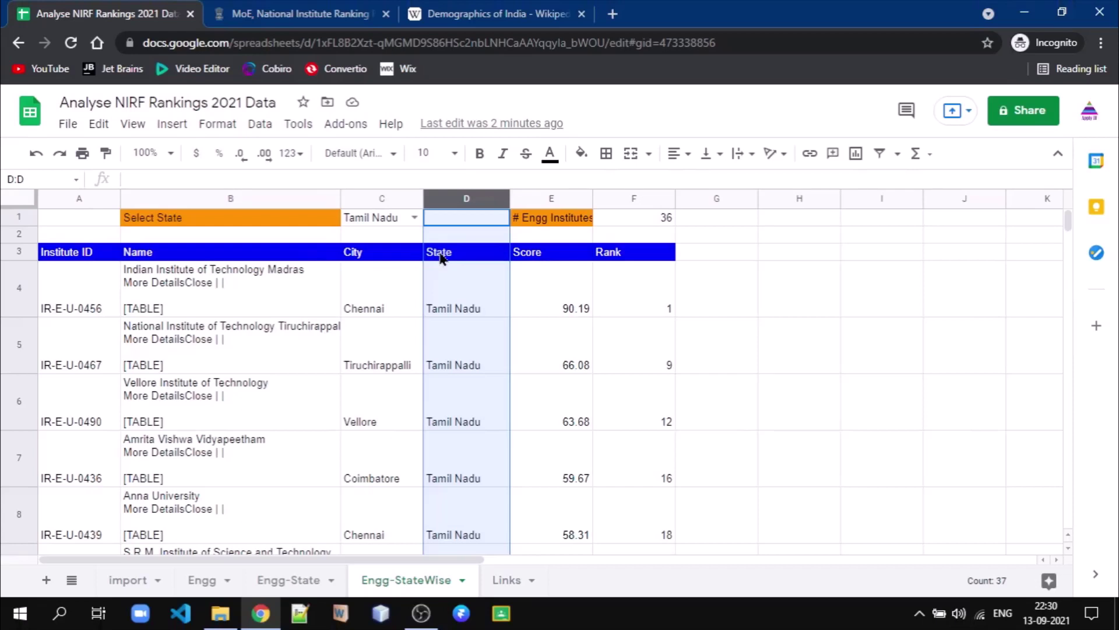
Test the state selector in C1 with Assam and Gujarat, and finish with Karnataka selected.
left_click(414, 217)
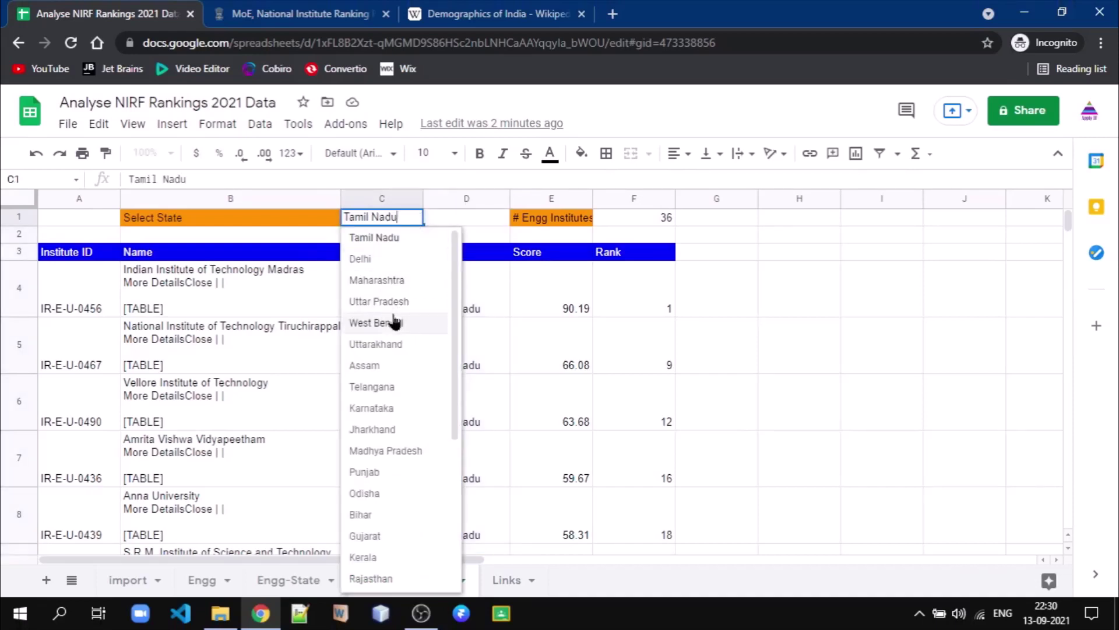
left_click(385, 365)
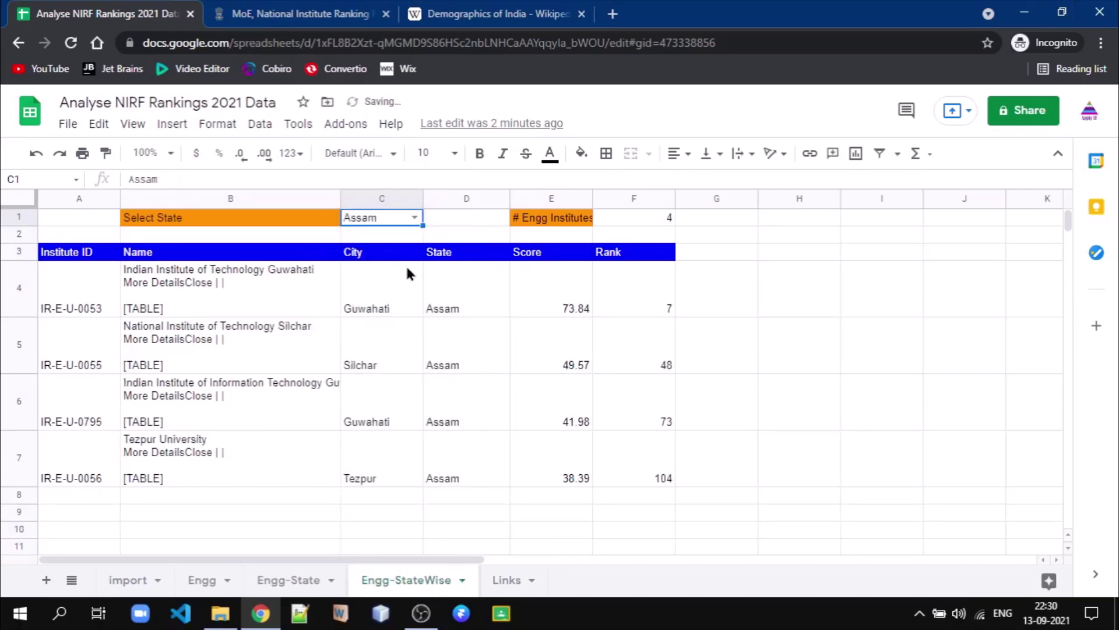
left_click(415, 218)
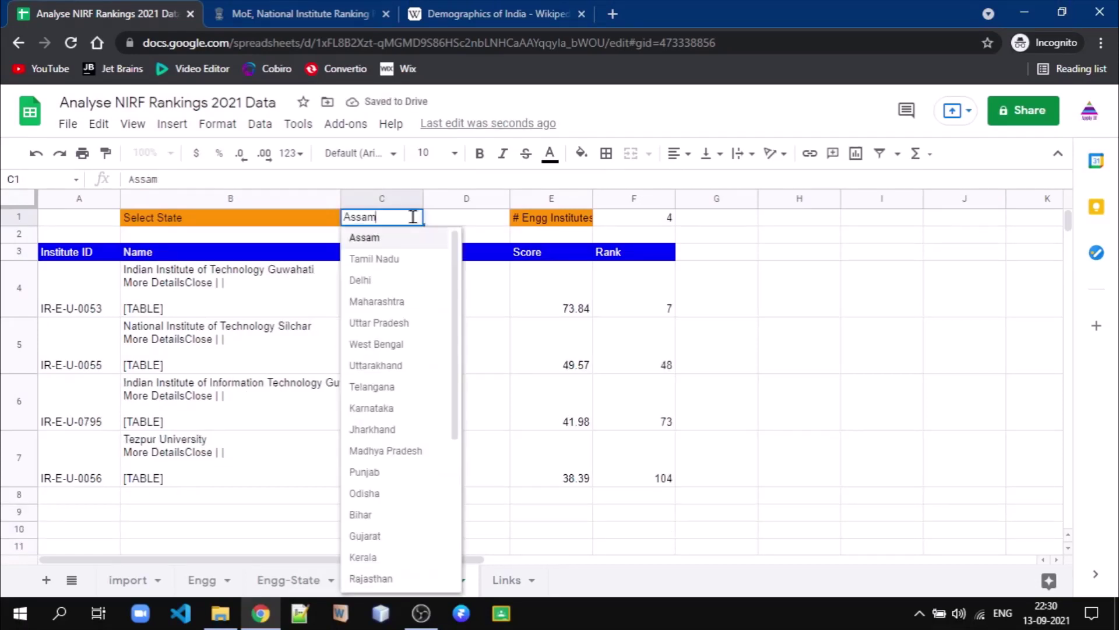
left_click(379, 535)
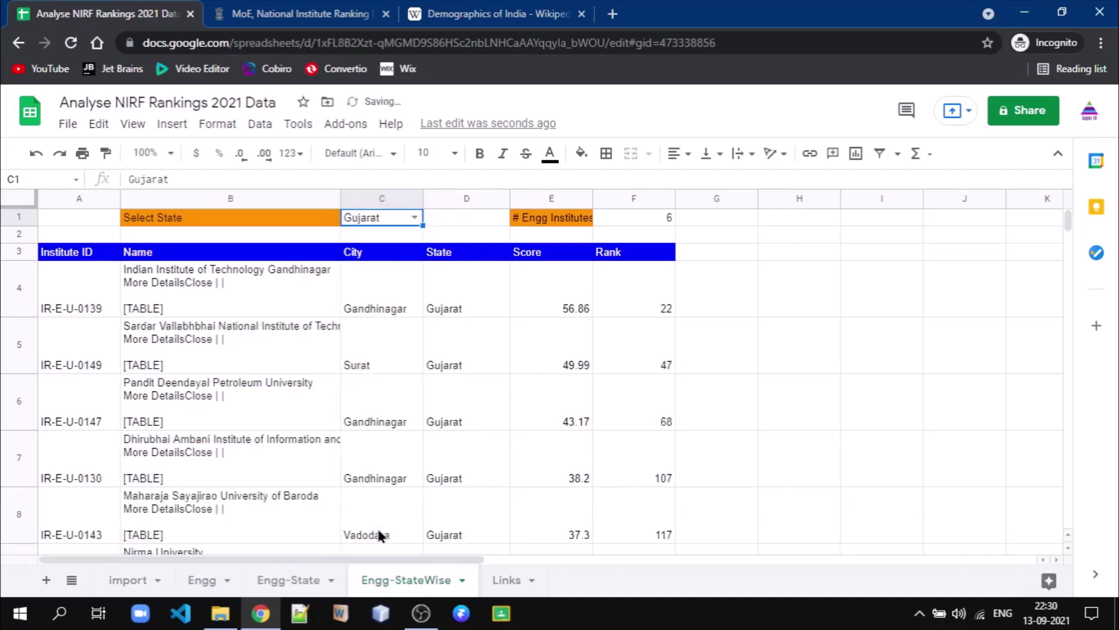
left_click(414, 218)
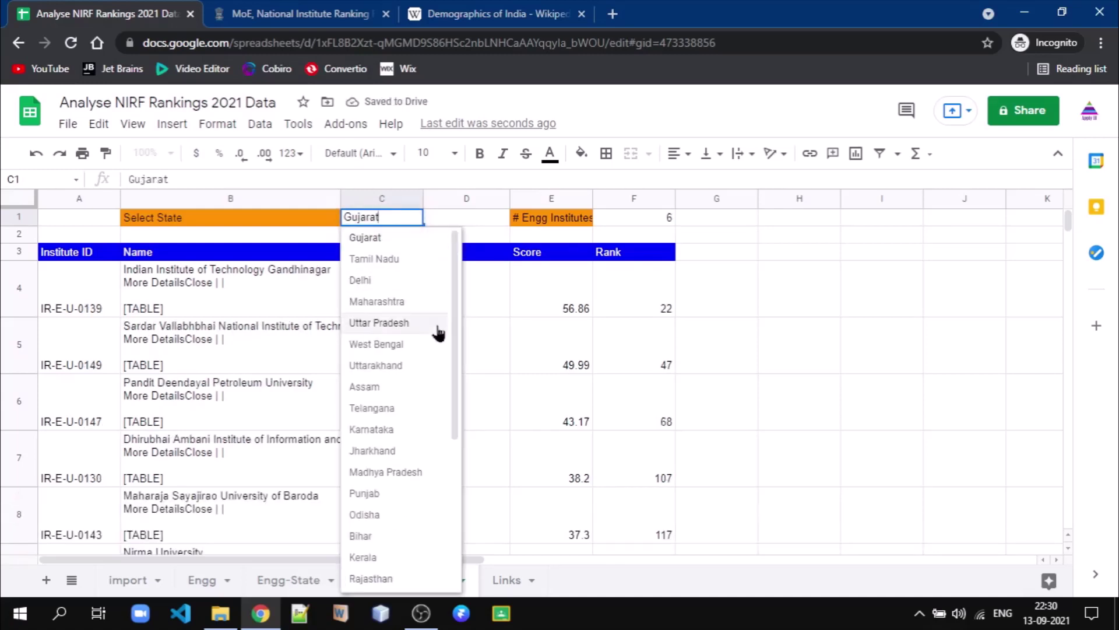
left_click(388, 429)
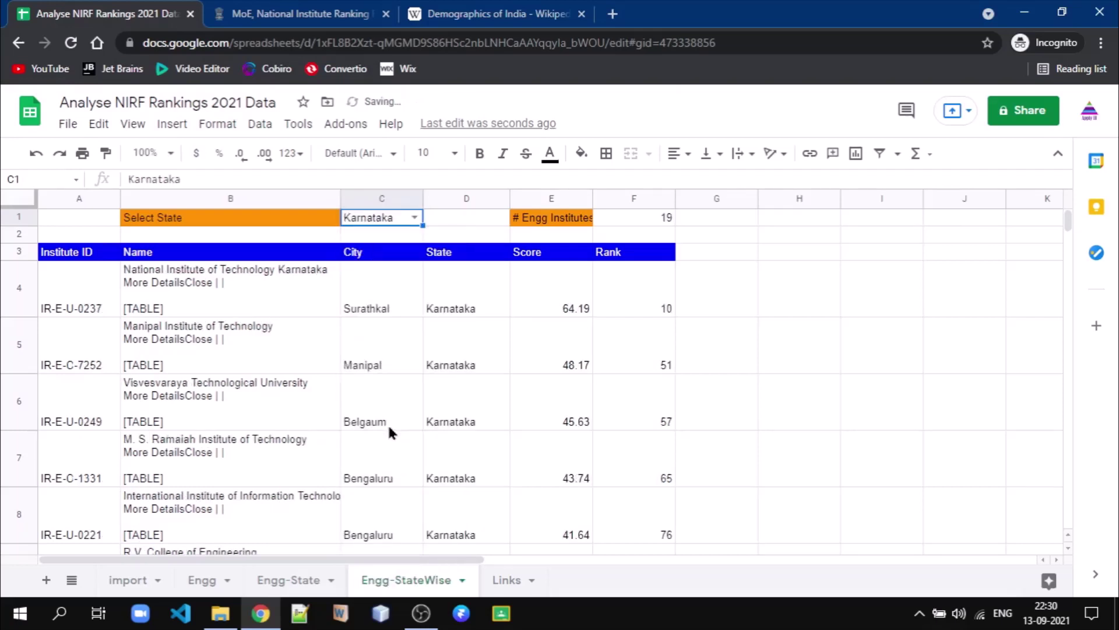
Open the Engg-State sheet, check the QUERY formula in E1 and move to the first state below it.
left_click(291, 588)
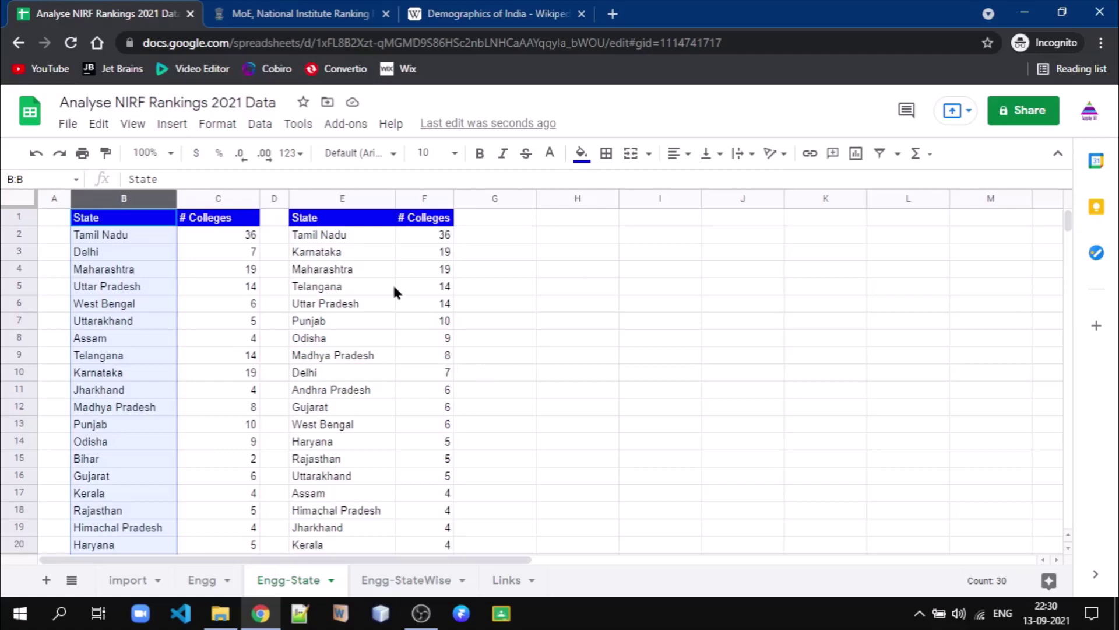
left_click(347, 224)
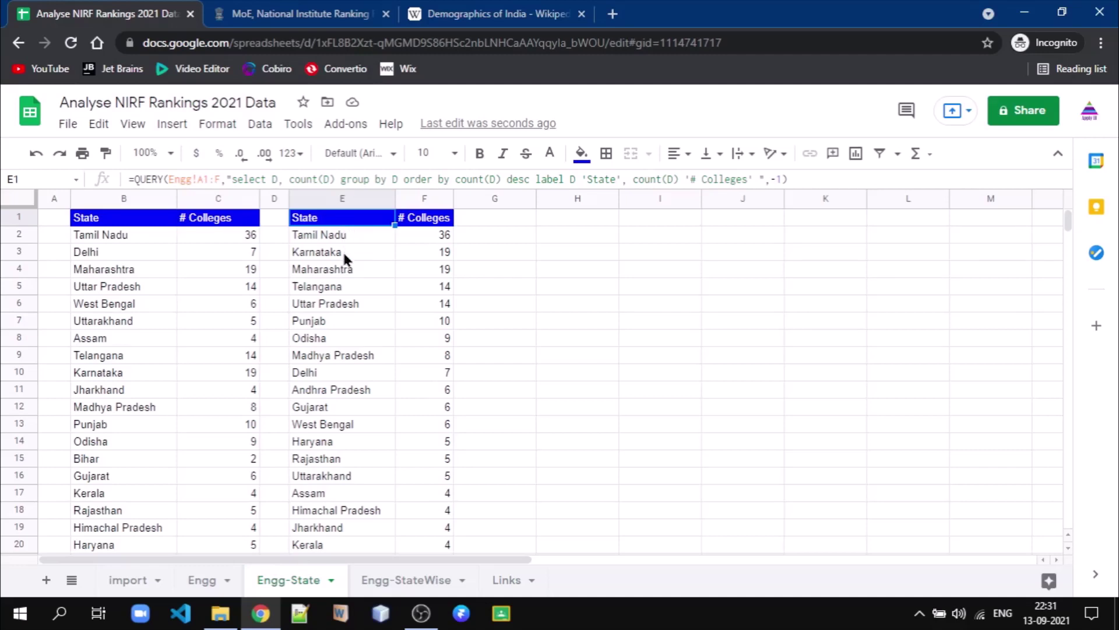
key("Down")
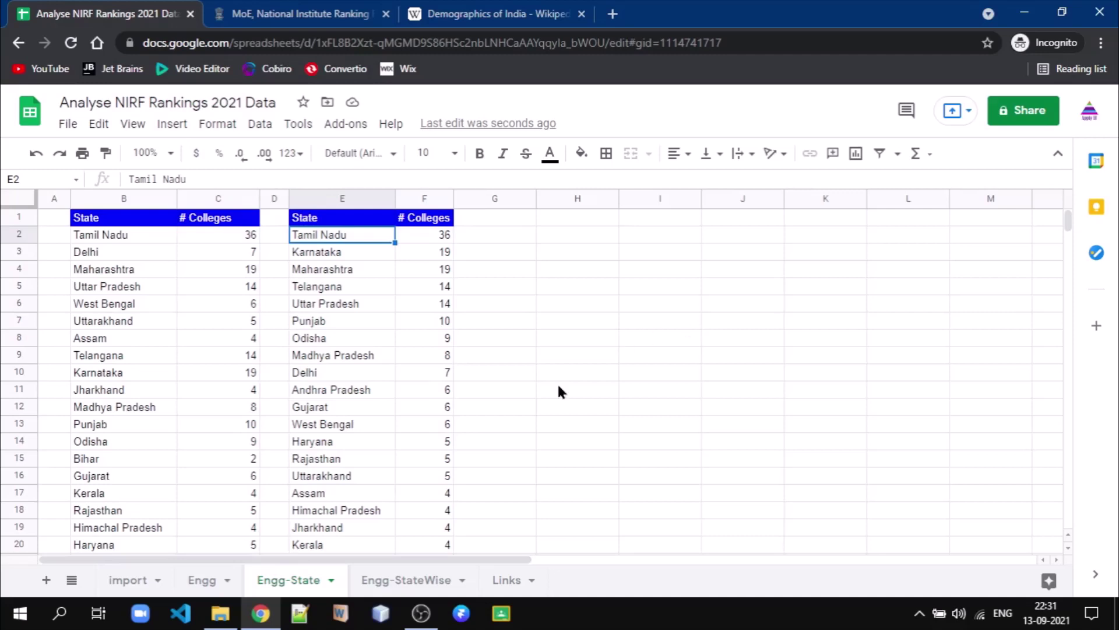
Go through the query's state list in column E down to row 33 and return to its formula cell E1.
key("Down")
key("Down")
key("Down")
key("Down")
key("Down")
key("Down")
key("Down")
key("Down")
key("Down")
key("Down")
key("Down")
key("Down")
key("Down")
key("Down")
key("Down")
key("Down")
key("Down")
key("Down")
key("Down")
key("Down")
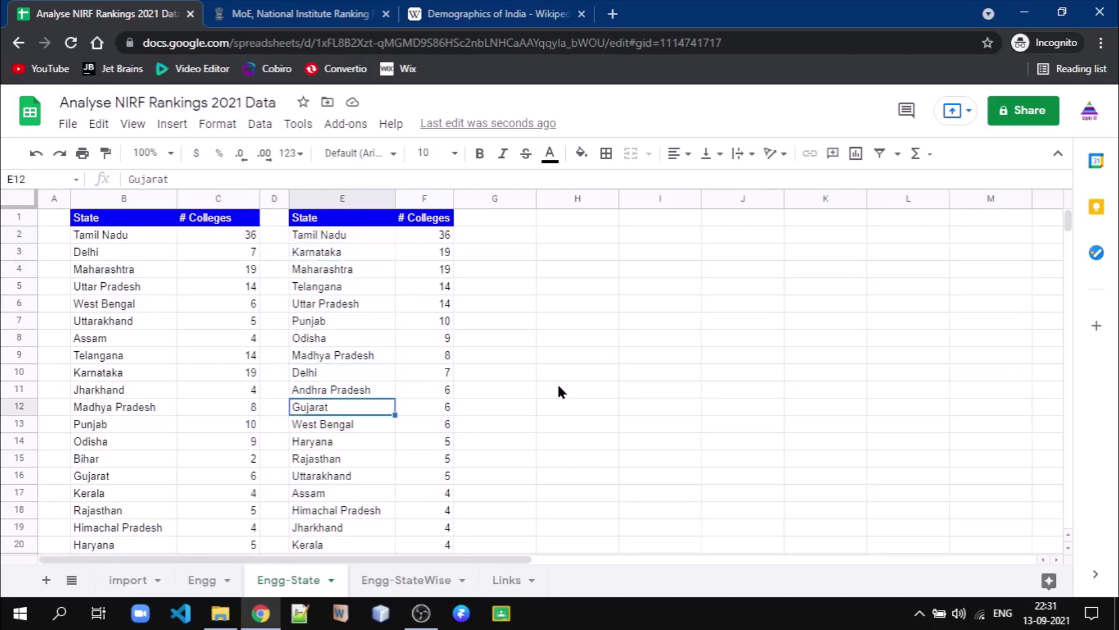
key("Down")
key("Down")
key("Down")
key("Down")
key("Down")
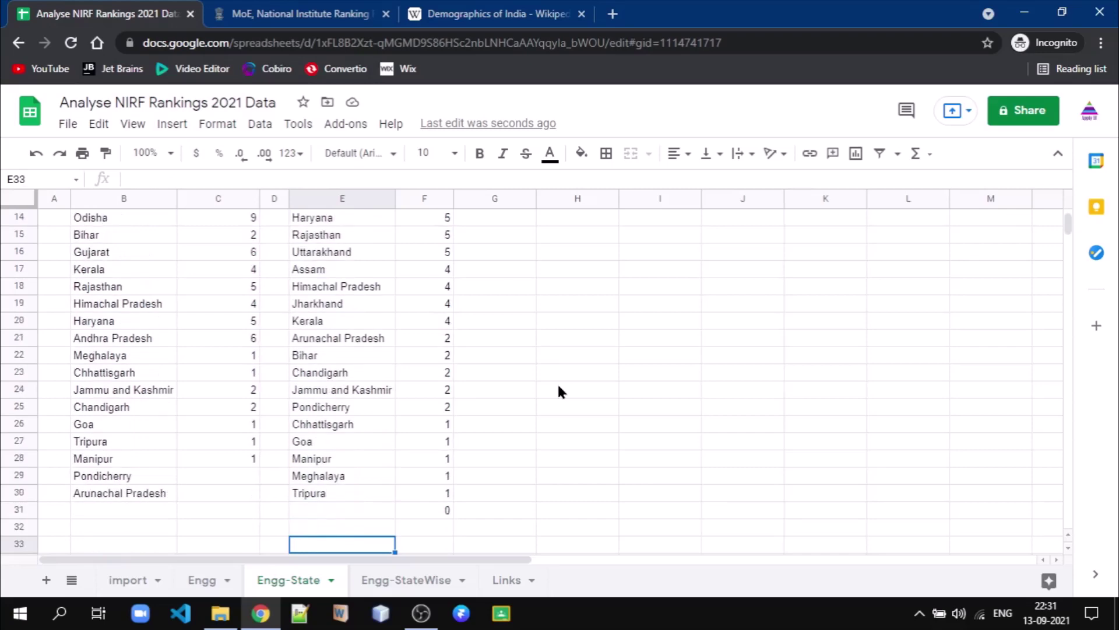
key("Up")
key("Up")
key("Up")
key("Up")
key("Up")
key("Up")
key("Up")
key("Up")
key("Up")
key("Up")
key("Up")
key("Up")
key("Up")
key("Up")
key("Up")
key("Up")
key("Up")
key("Up")
key("Up")
key("Up")
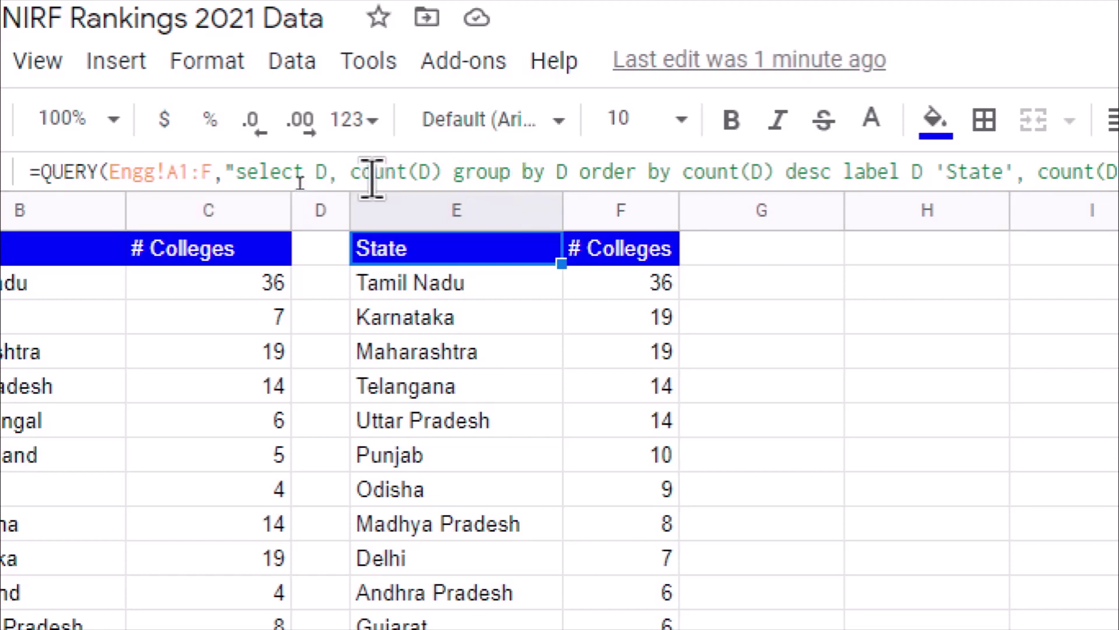
Examine the order by, label and headers parts of the QUERY formula in E1, leaving the formula as it is.
left_click(372, 177)
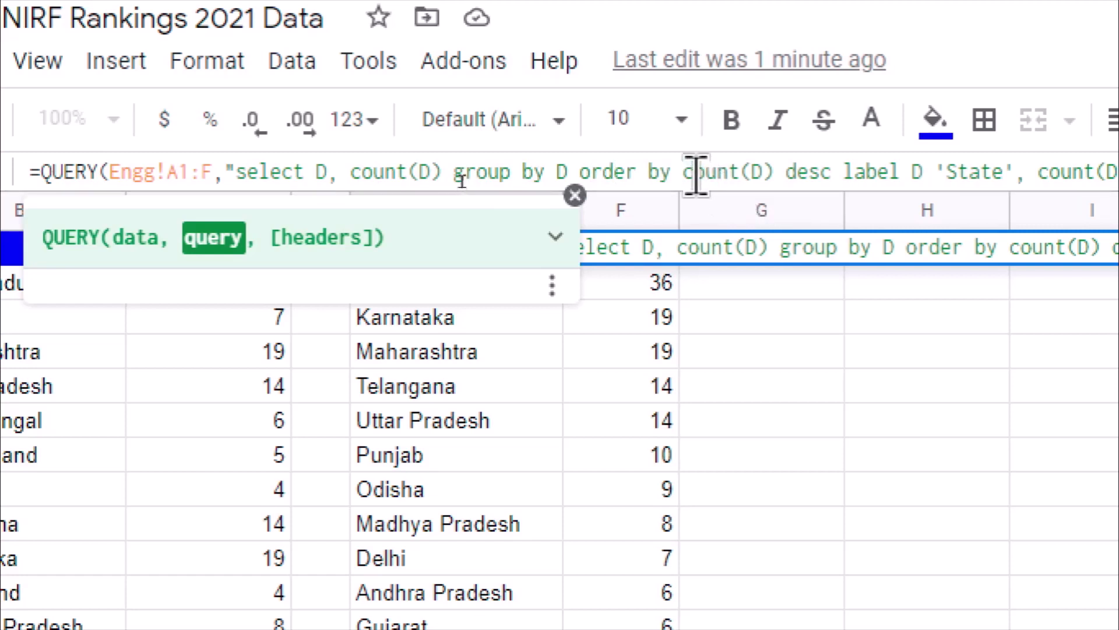
left_click_drag(685, 174, 771, 175)
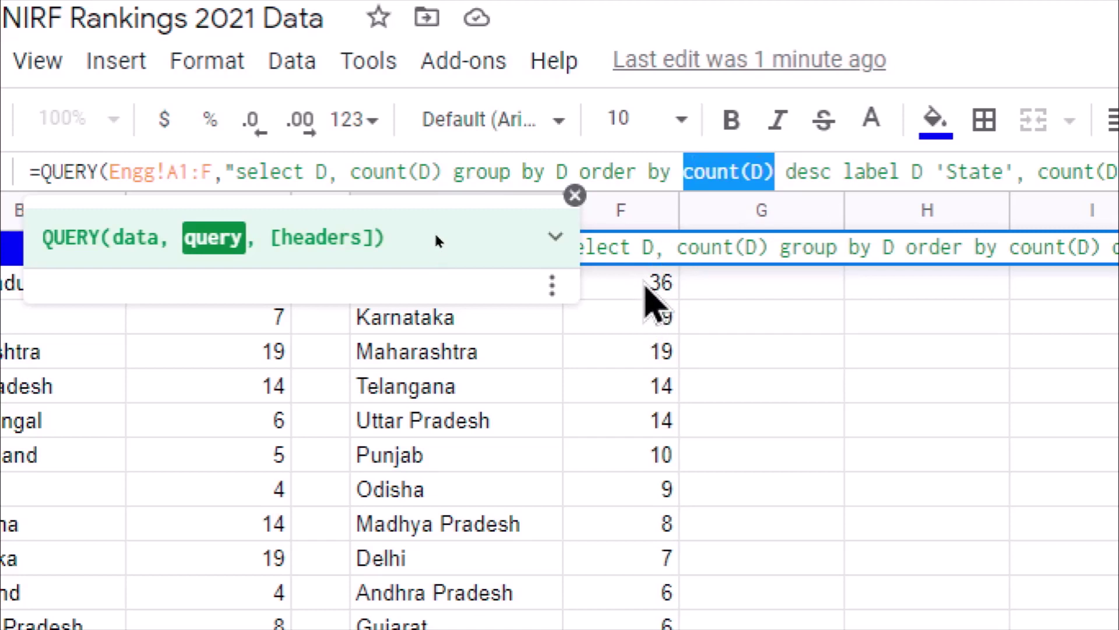
triple_click(796, 174)
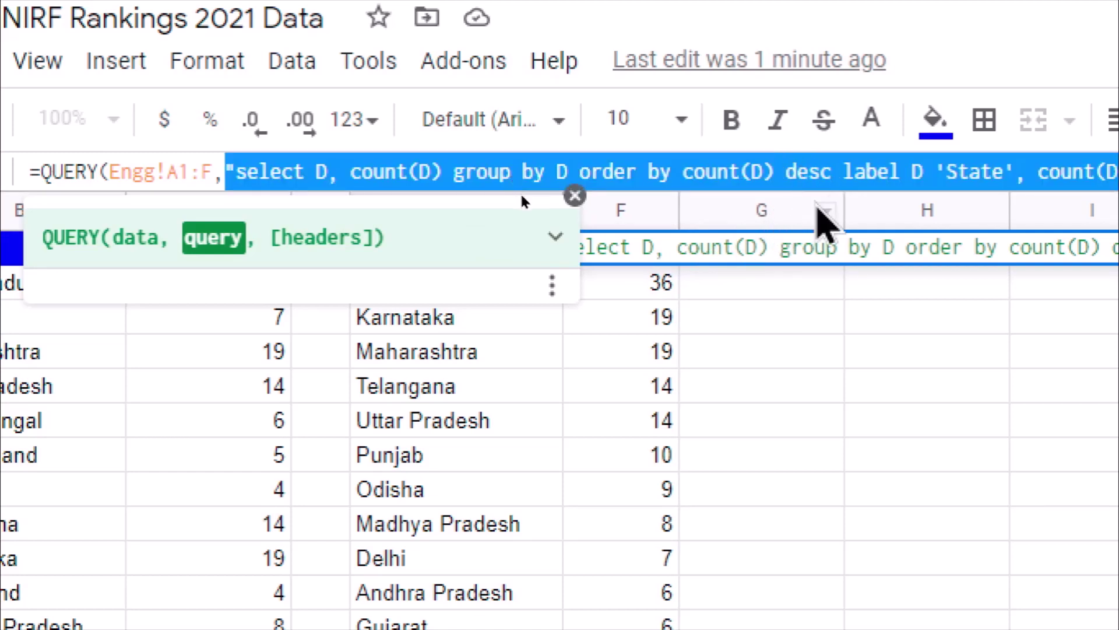
triple_click(815, 170)
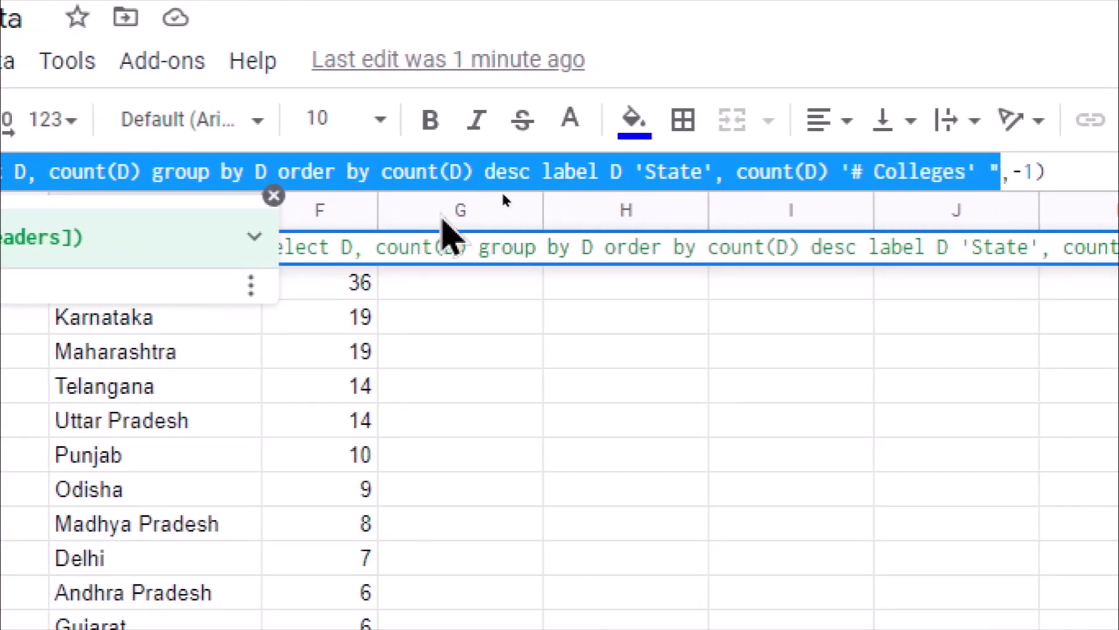
double_click(574, 171)
left_click(577, 169)
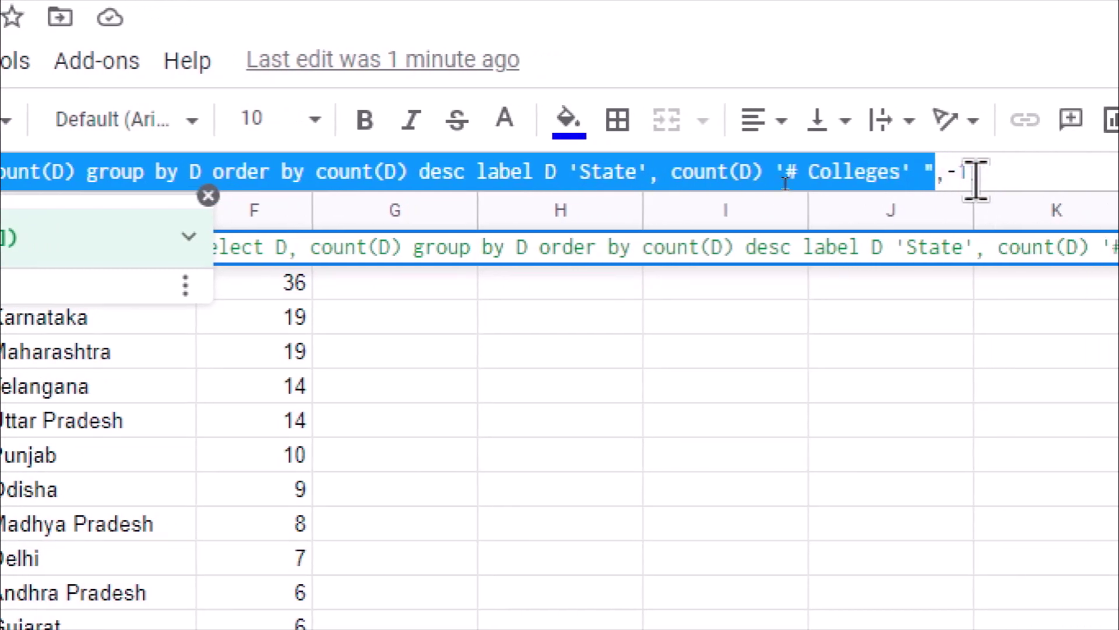
left_click(976, 173)
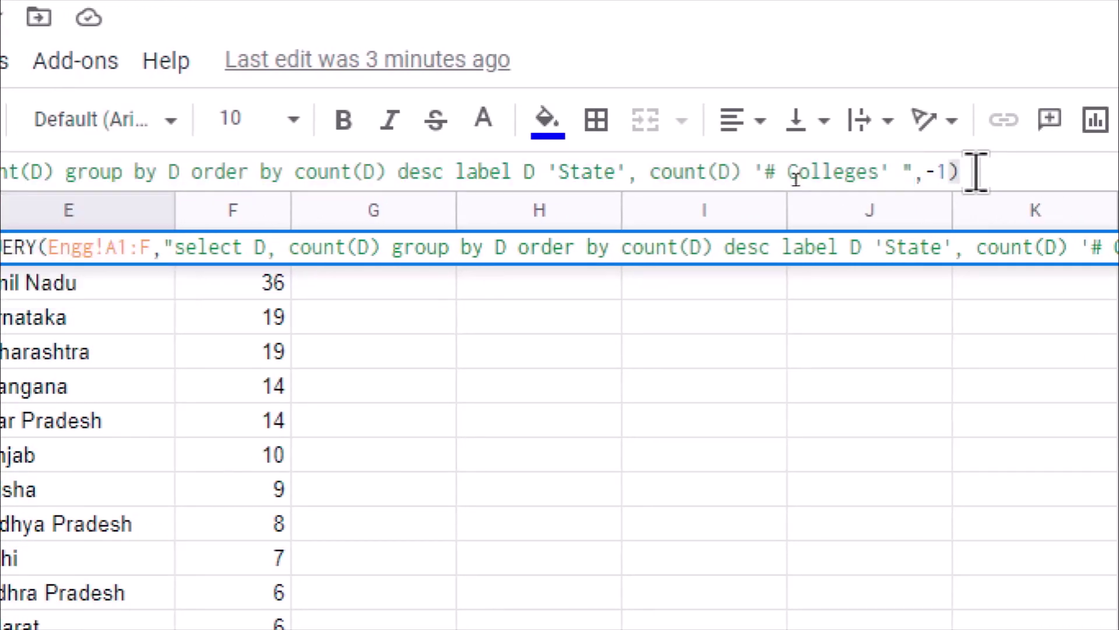
key("Return")
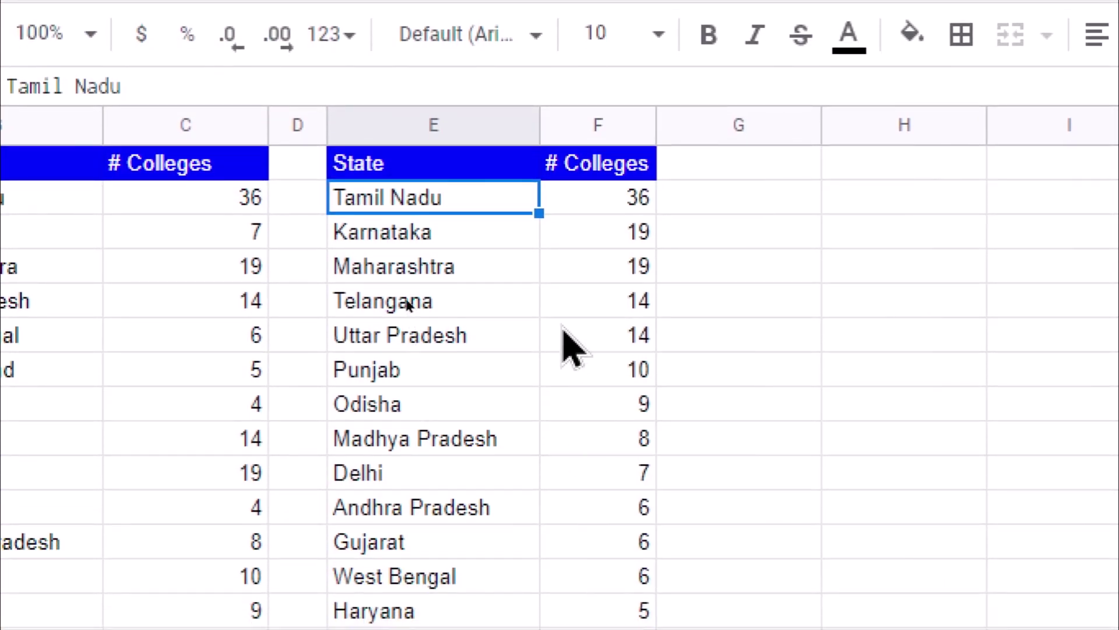
Change the sort order in the E1 QUERY formula to asc so states are ordered by ascending college count.
left_click(411, 171)
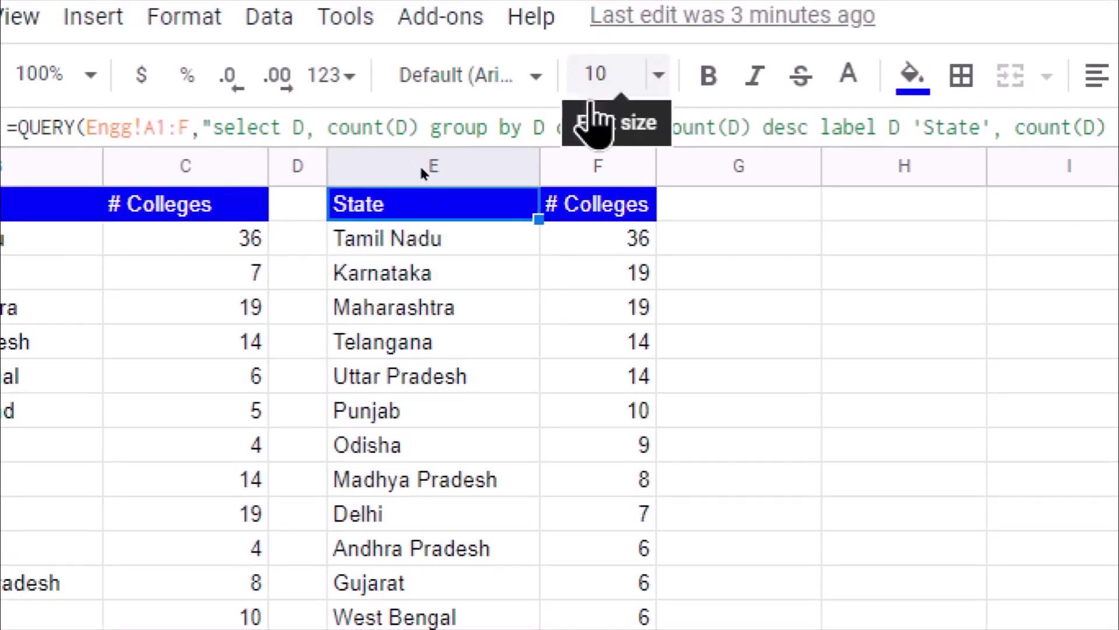
double_click(790, 128)
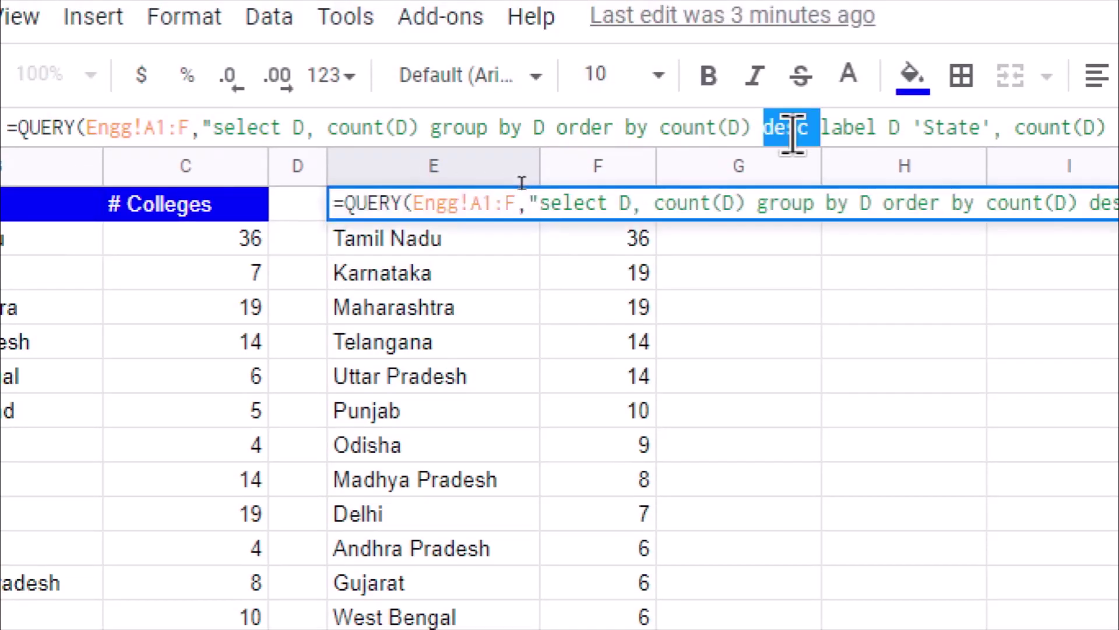
key("shift+Left")
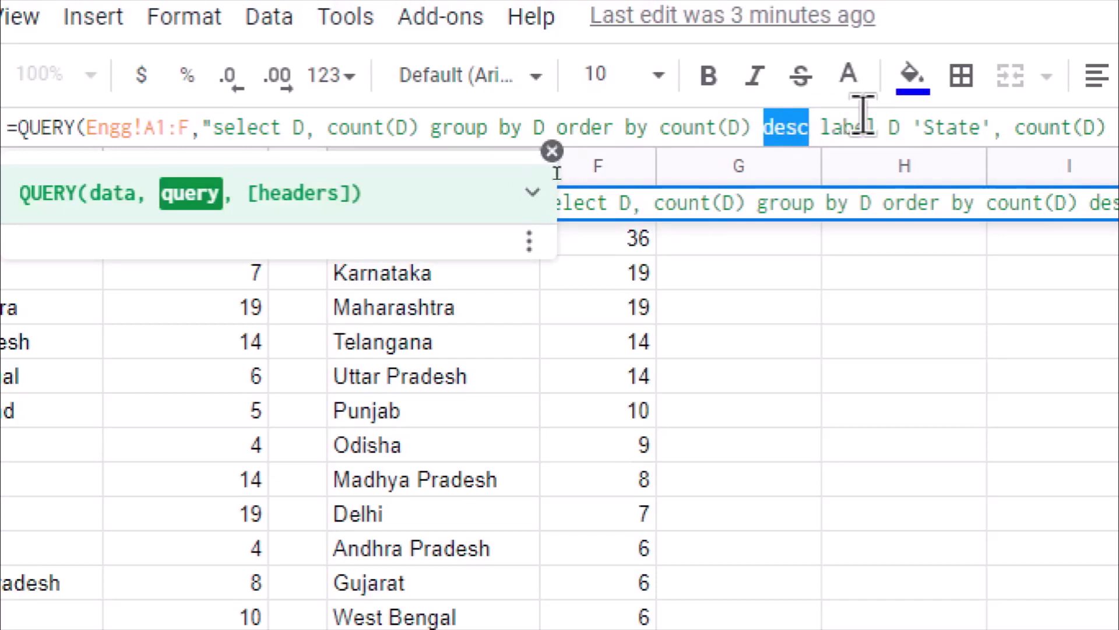
type("asc")
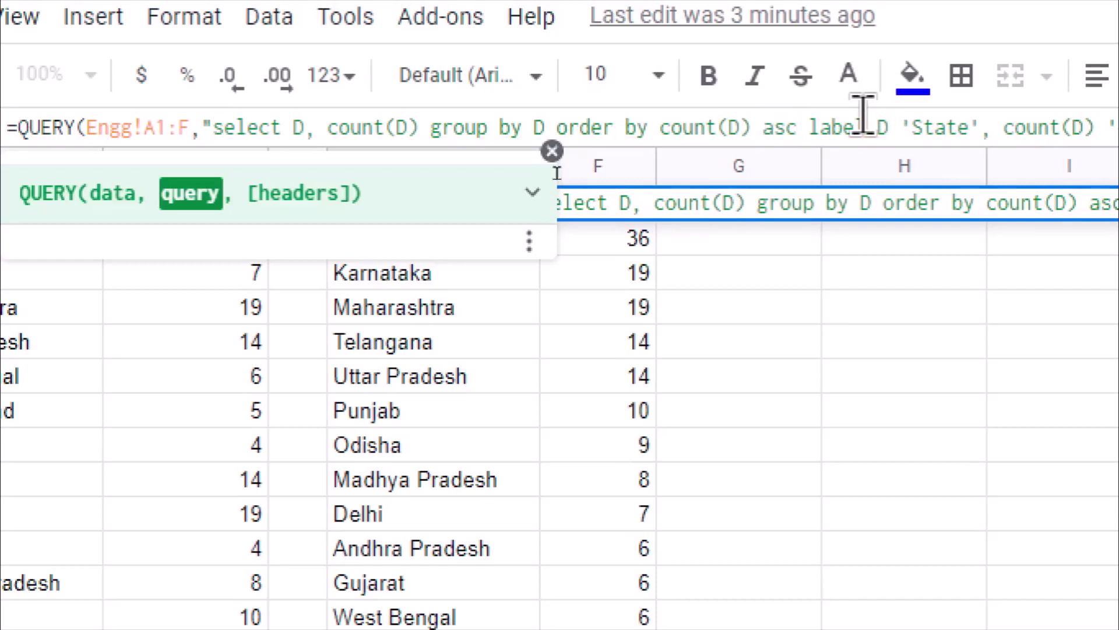
key("End")
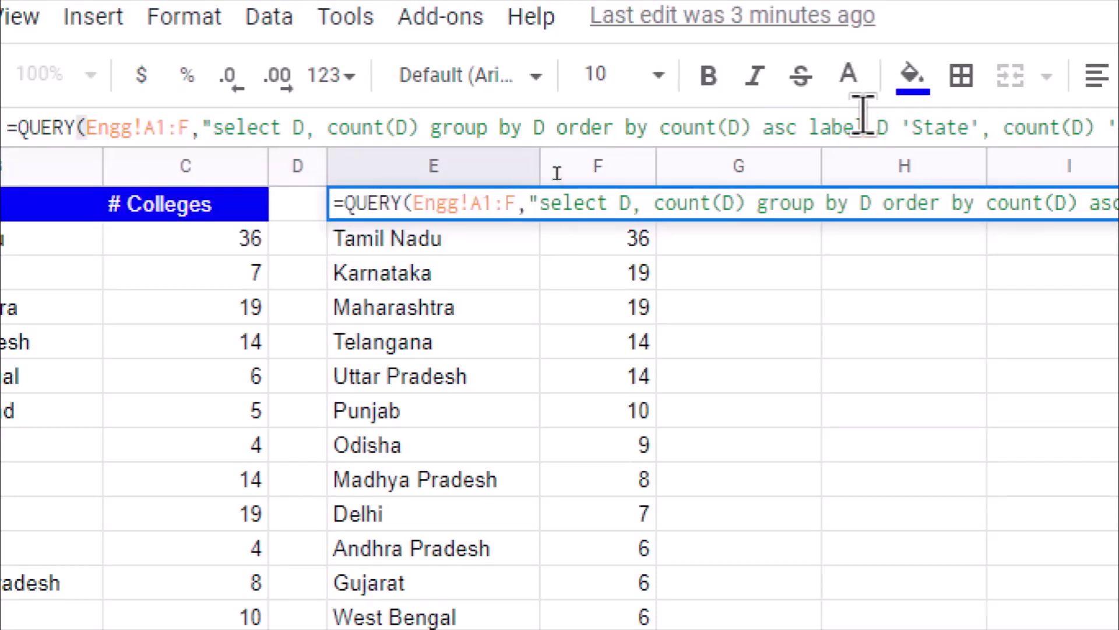
key("Return")
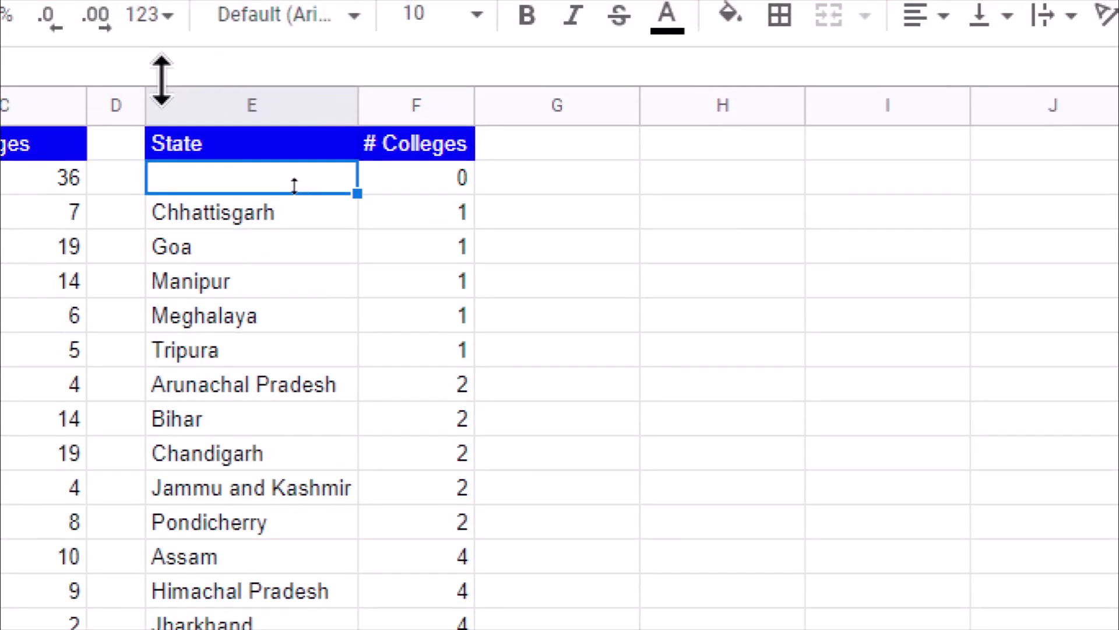
Set the sort order in the E1 QUERY formula back to desc.
left_click(186, 146)
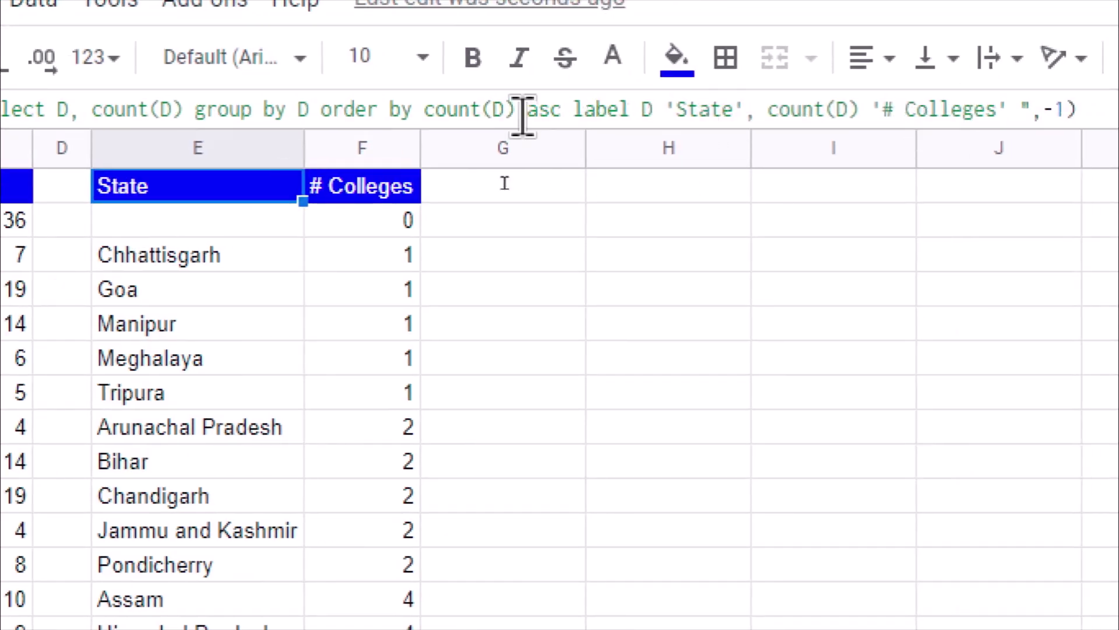
double_click(535, 110)
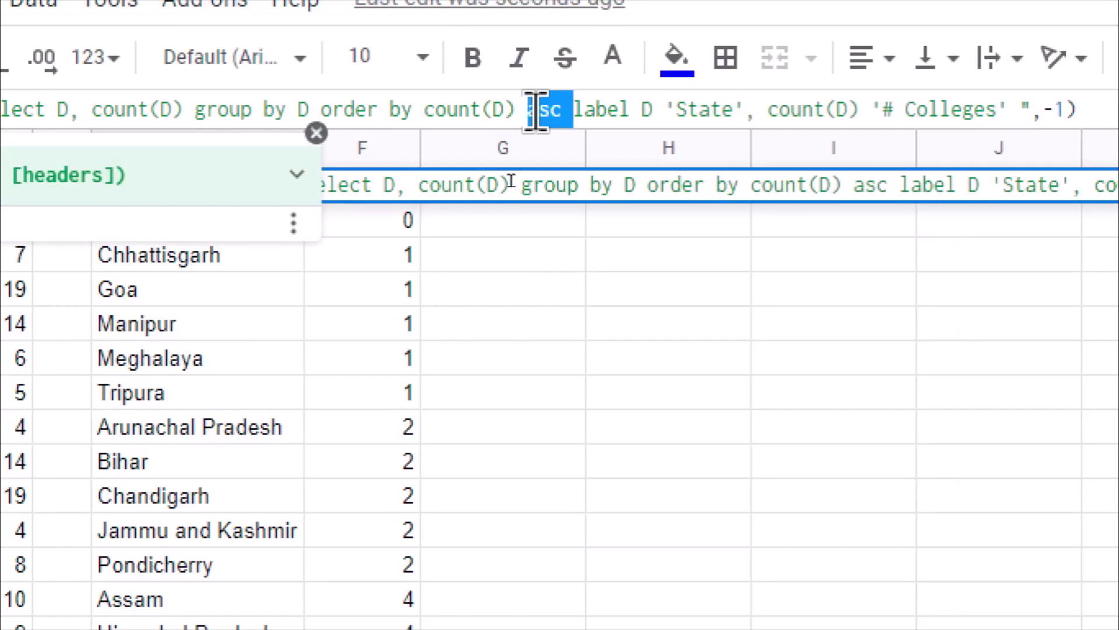
key("BackSpace")
type("desc")
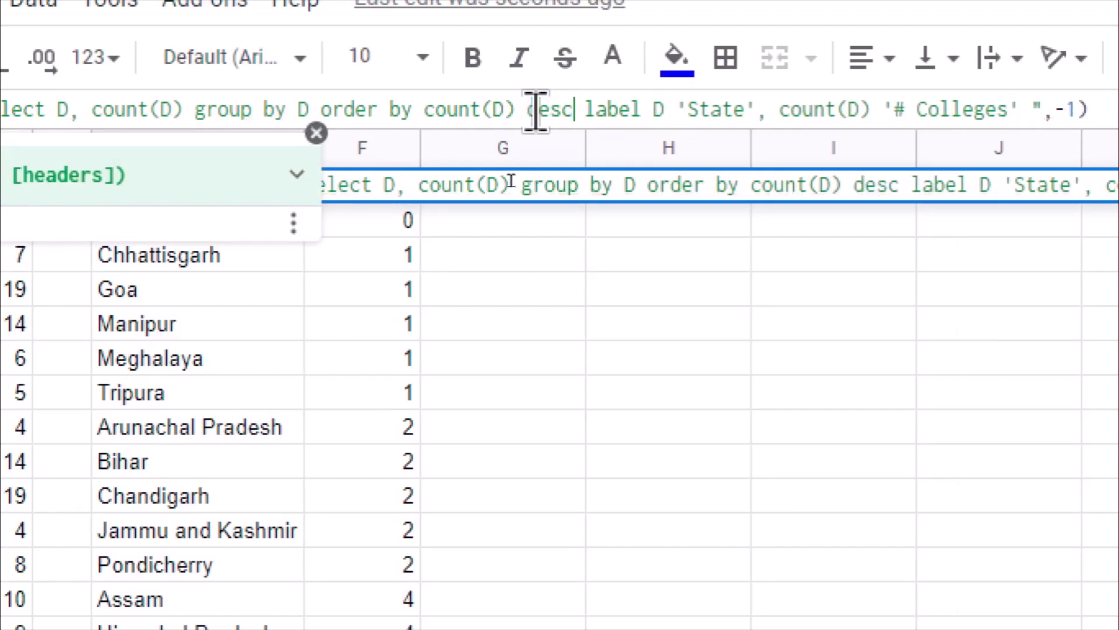
key("Return")
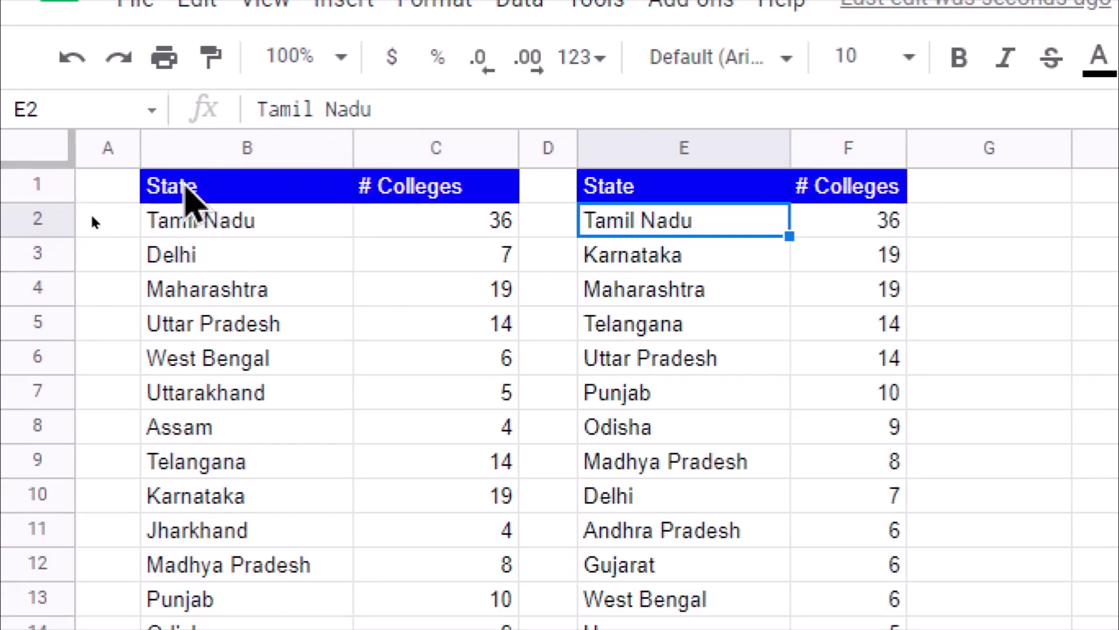
Check the UNIQUE formula in B2 that builds the state list from the Engg sheet.
left_click(187, 185)
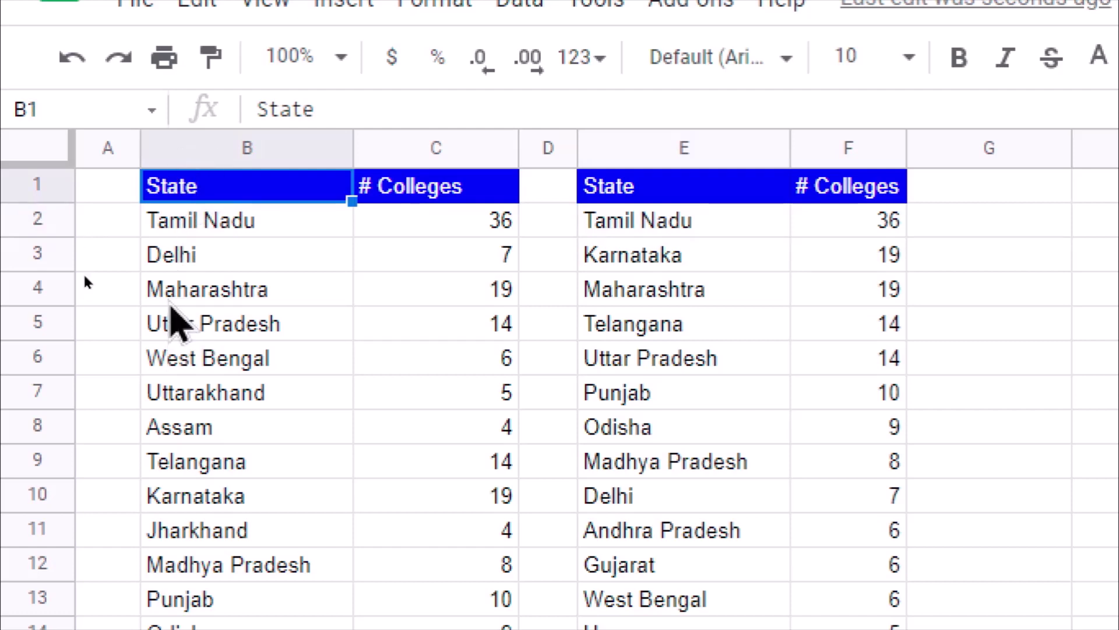
key("Down")
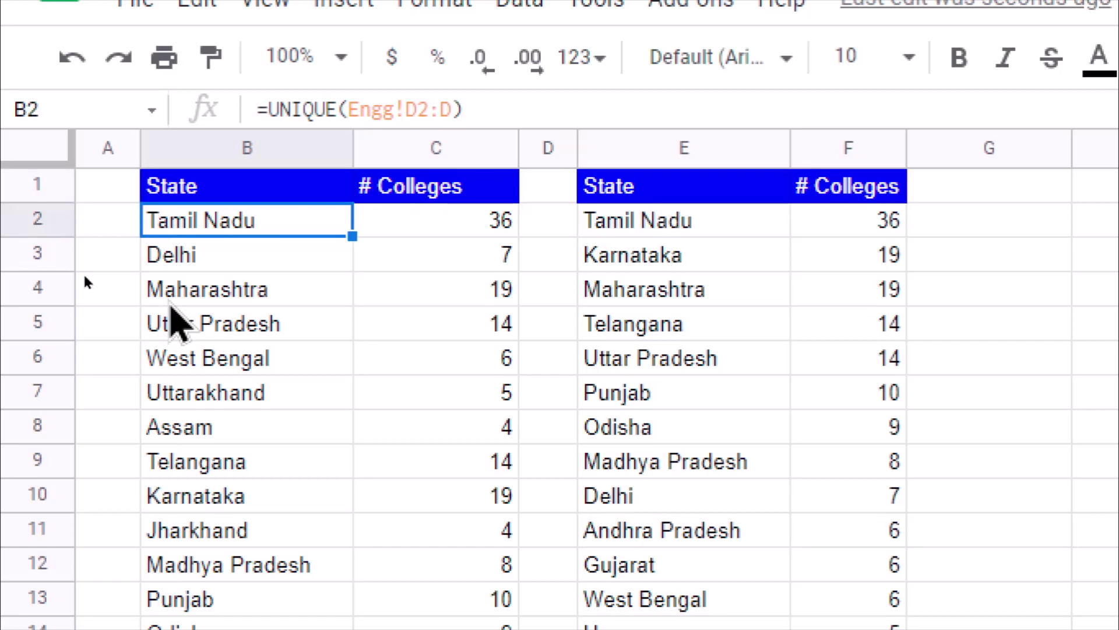
Wrap the UNIQUE formula in B2 with SORT, making it =SORT(UNIQUE(Engg!D2:D)), to list the states alphabetically.
left_click(496, 107)
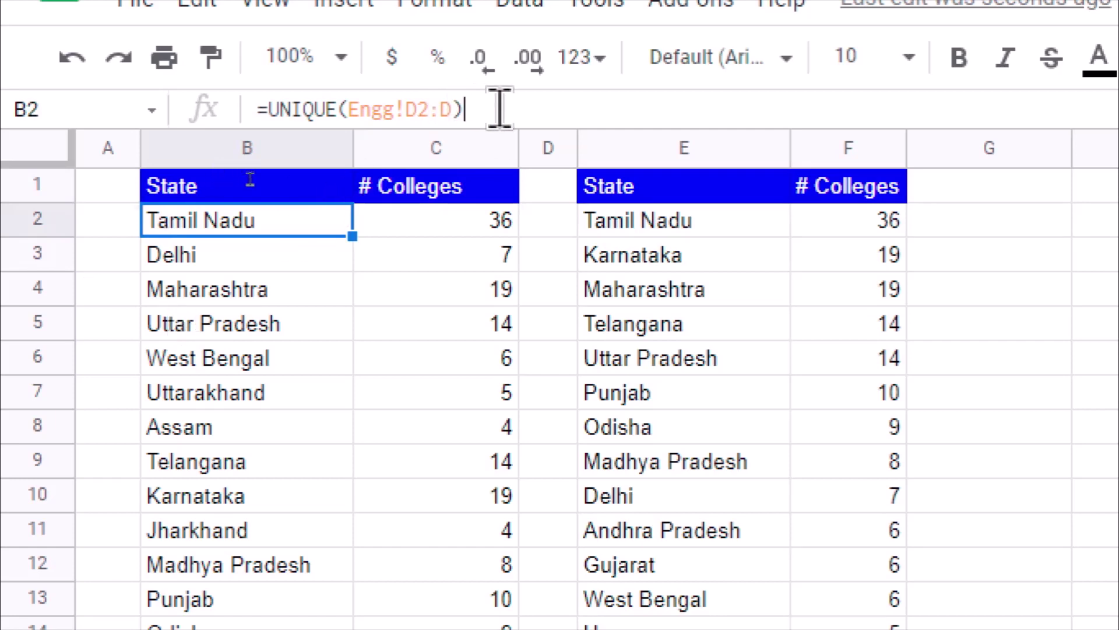
key("Left")
key("Left")
key("Left")
key("Left")
key("Left")
key("Left")
key("Left")
key("Left")
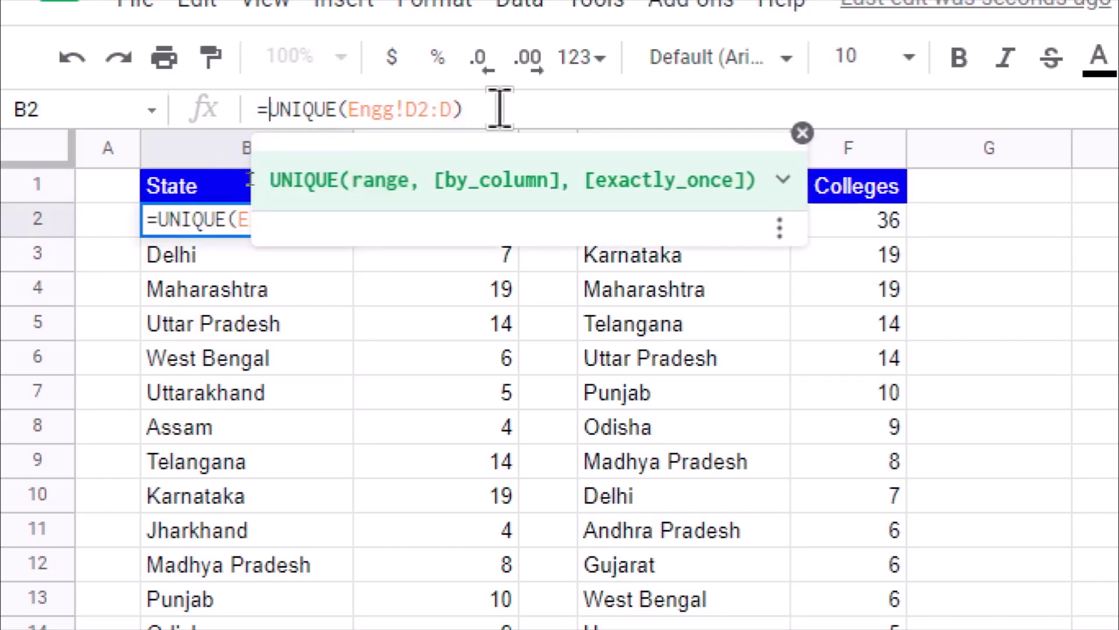
type("SORT")
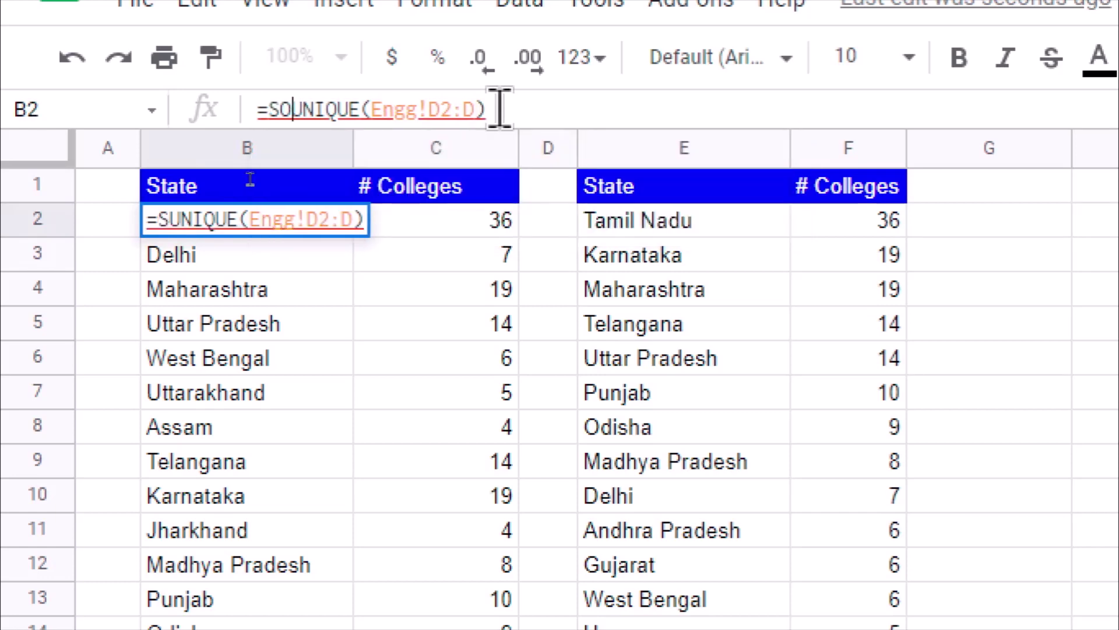
type("(")
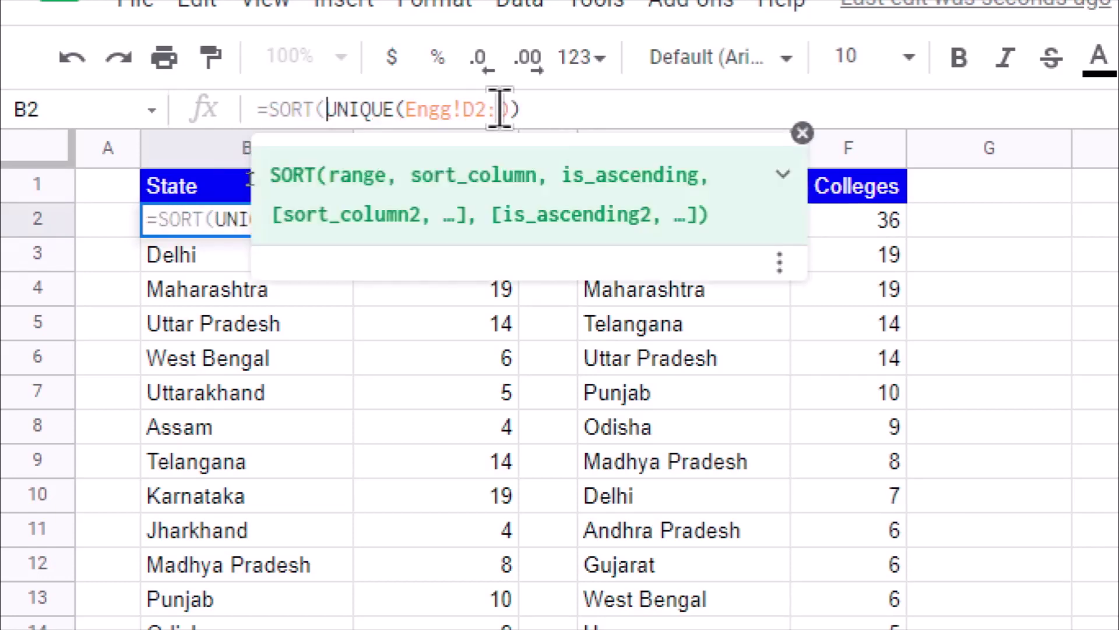
key("End")
type(")")
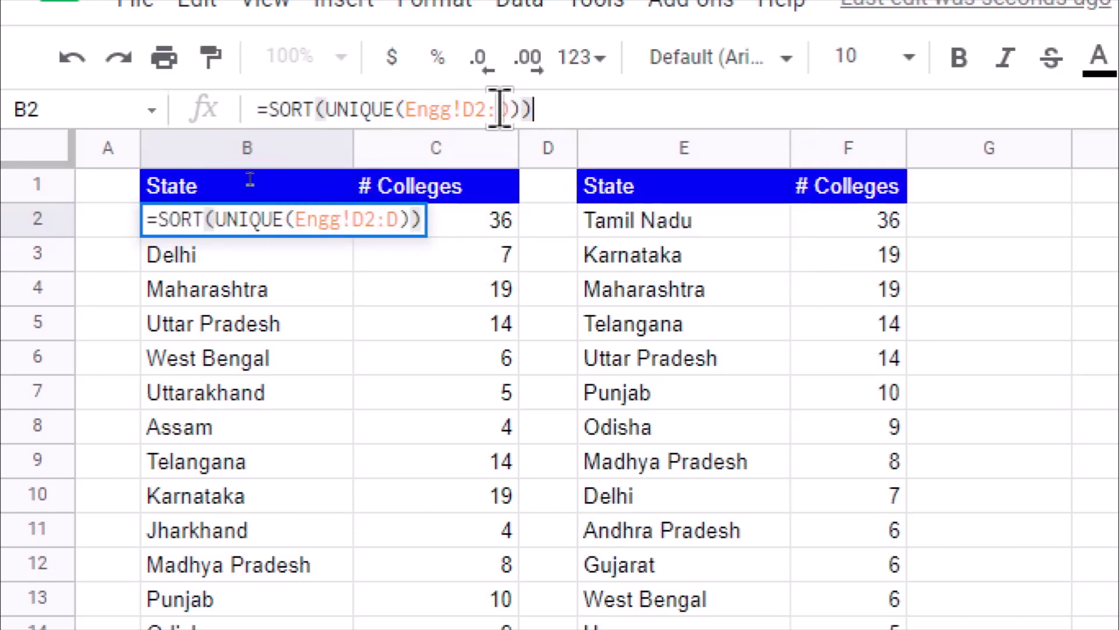
key("Return")
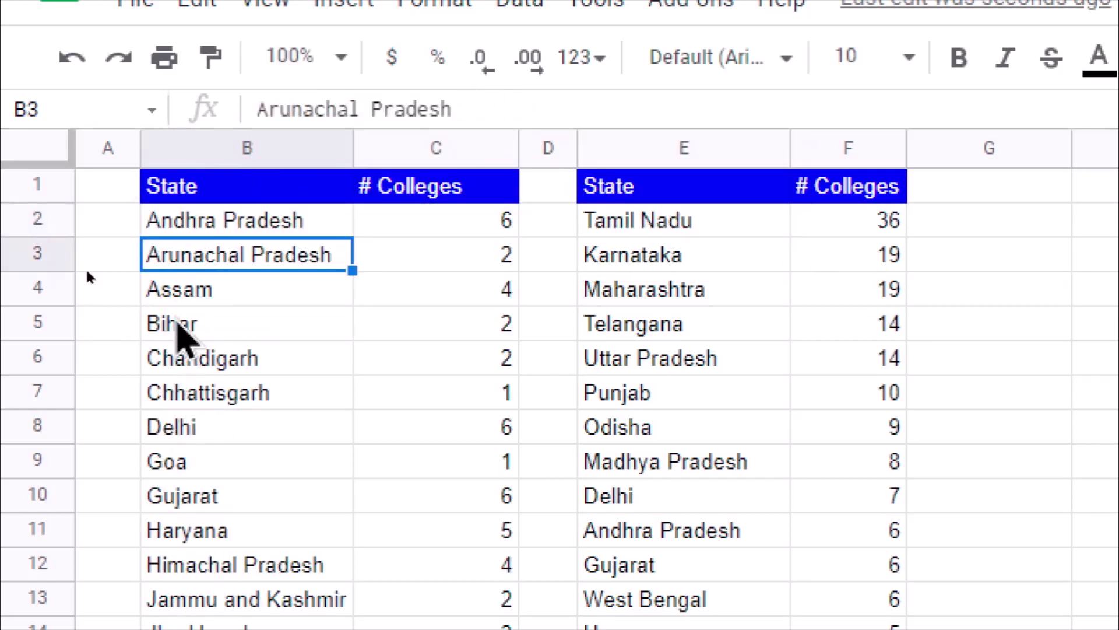
Check the SORT formula in B2, the COUNTIF formula in C2 and the sorted state list in column B.
left_click(170, 230)
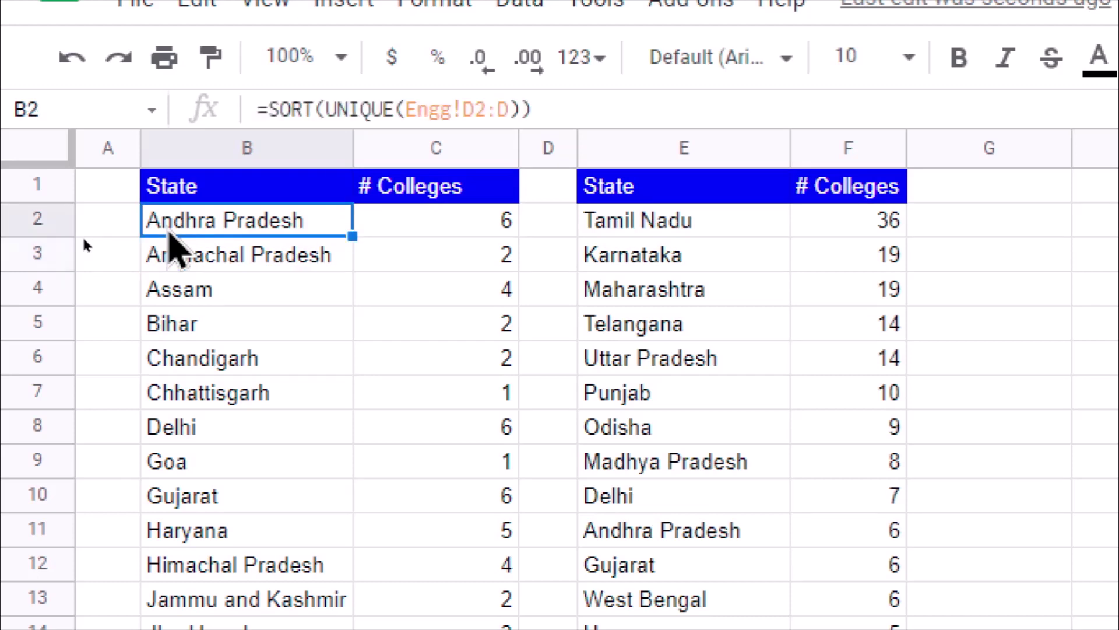
left_click(483, 222)
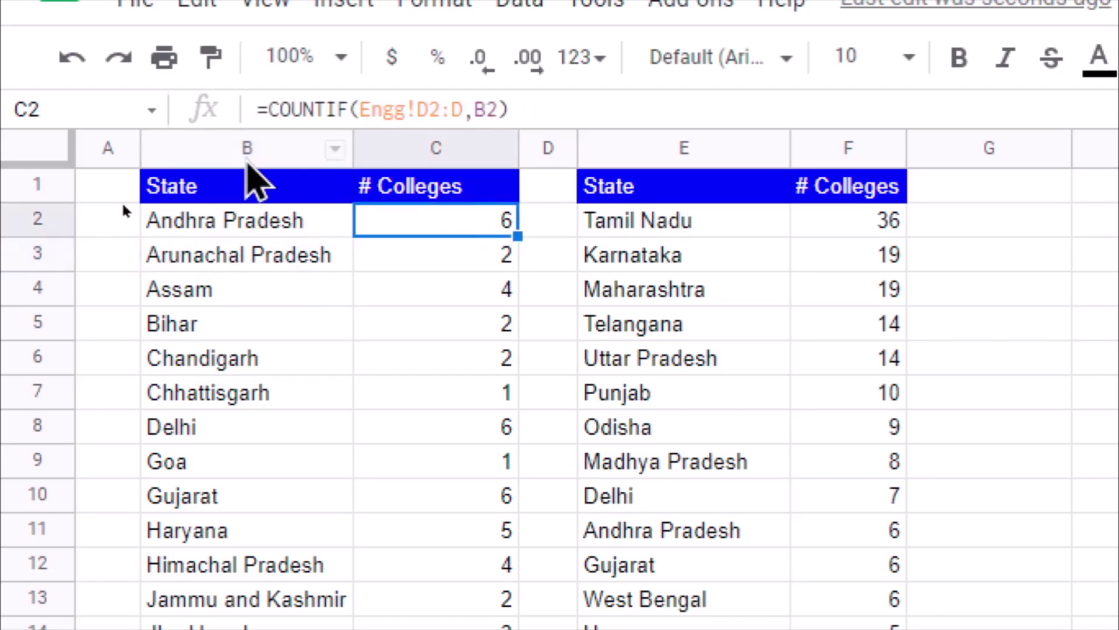
left_click(240, 148)
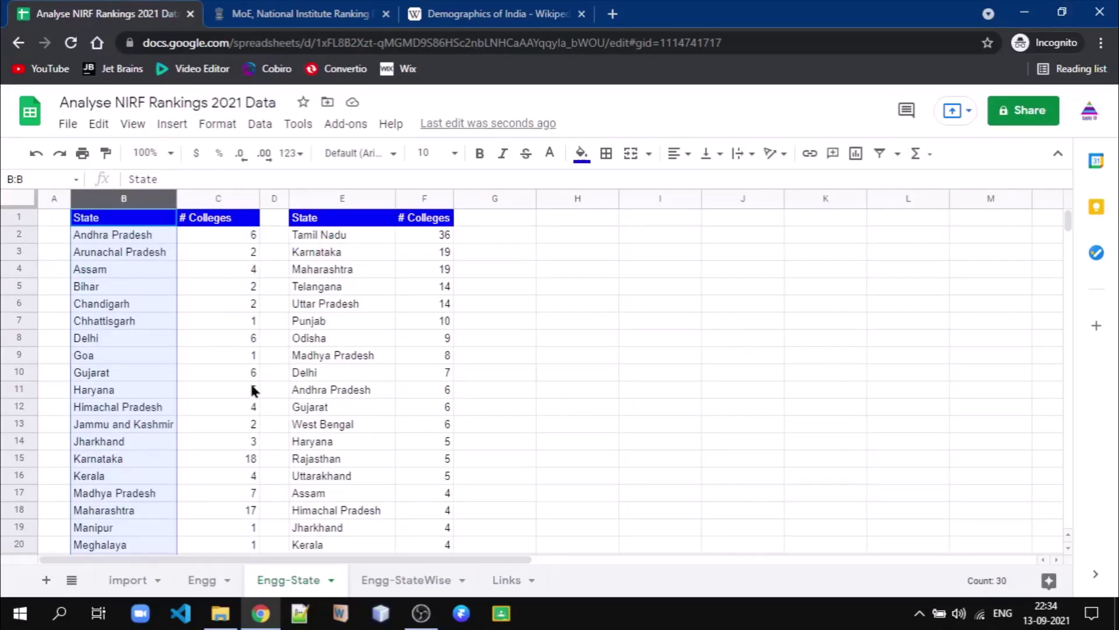
On the Engg-StateWise sheet, choose Punjab from the sorted state drop-down to list that state's colleges.
left_click(376, 579)
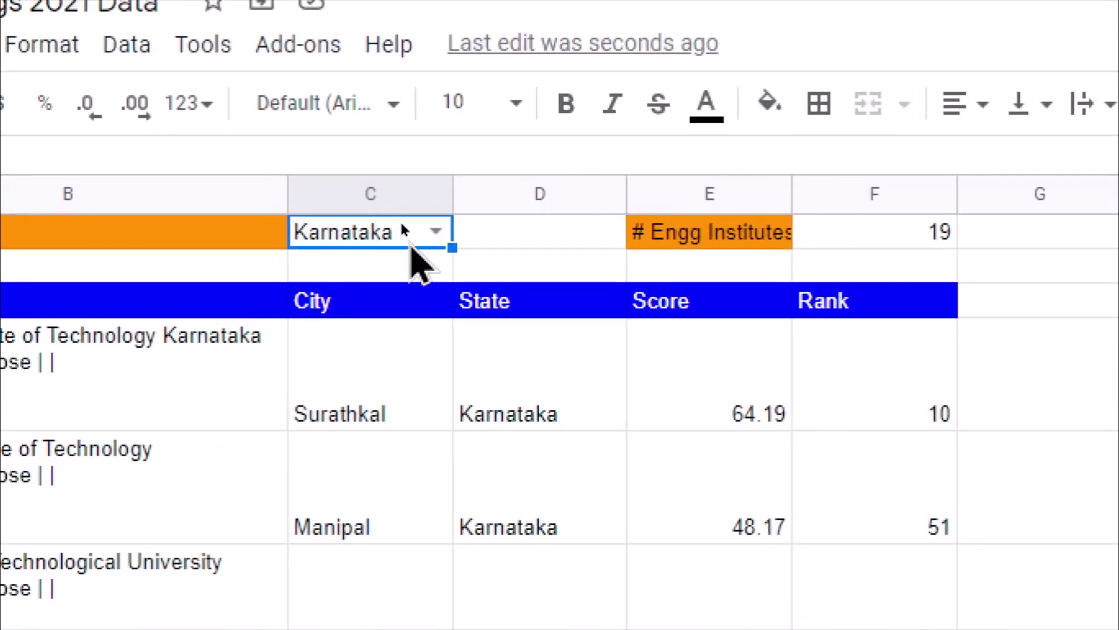
left_click(436, 233)
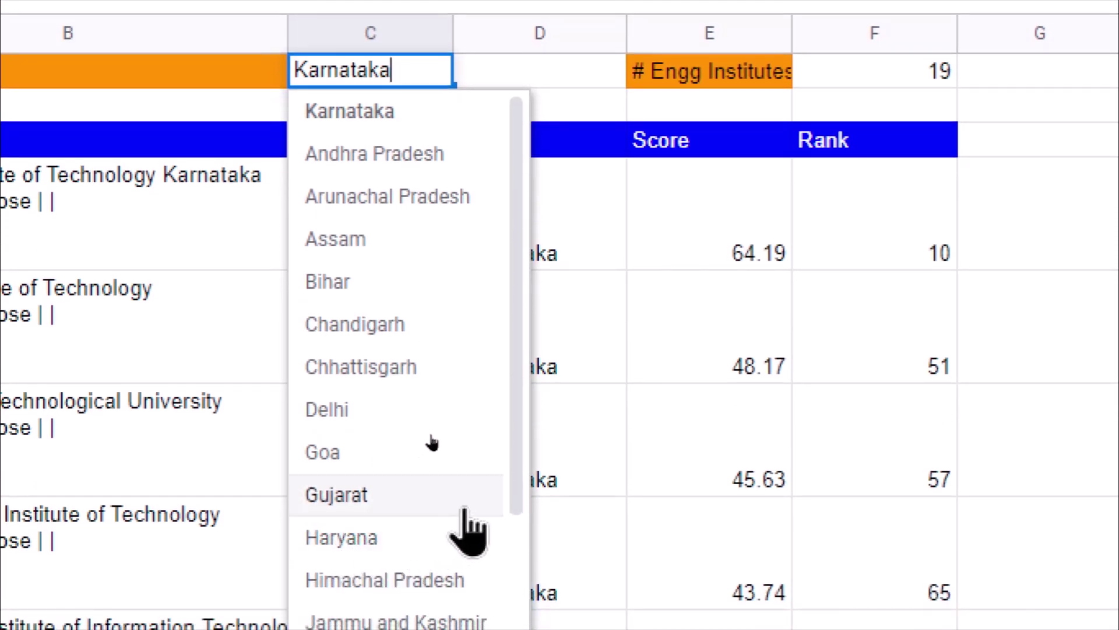
left_click_drag(516, 389, 513, 598)
left_click_drag(514, 556, 514, 618)
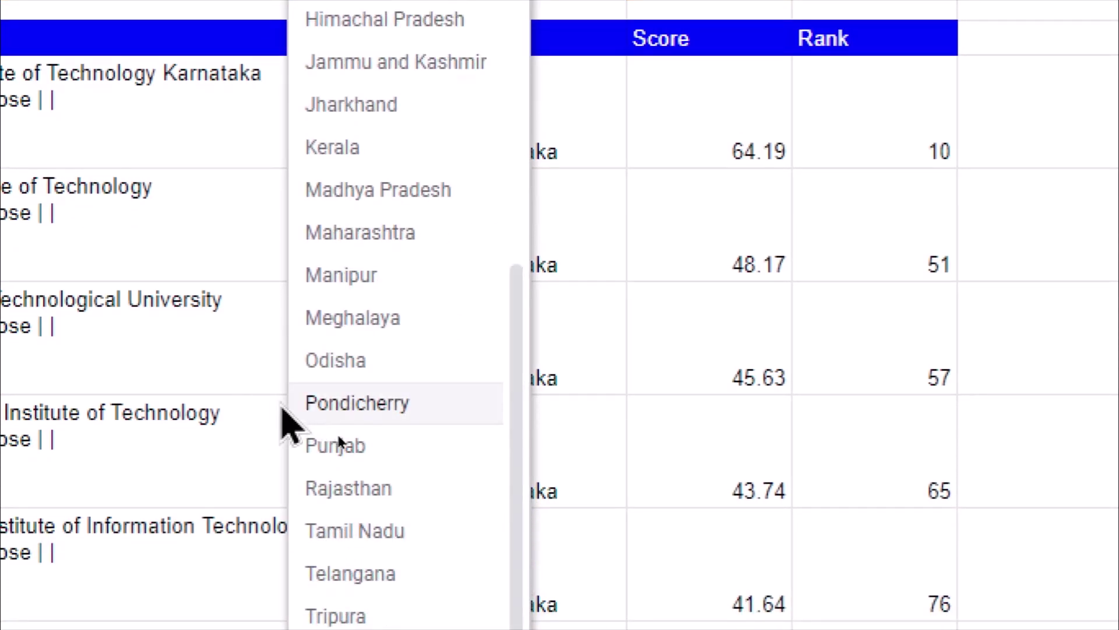
left_click(338, 449)
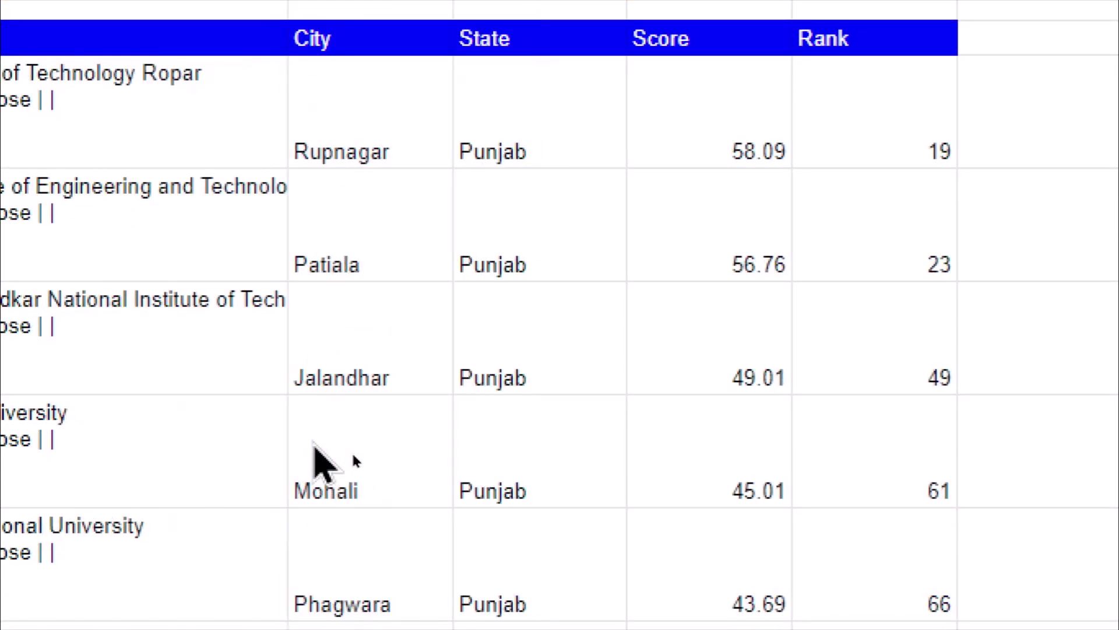